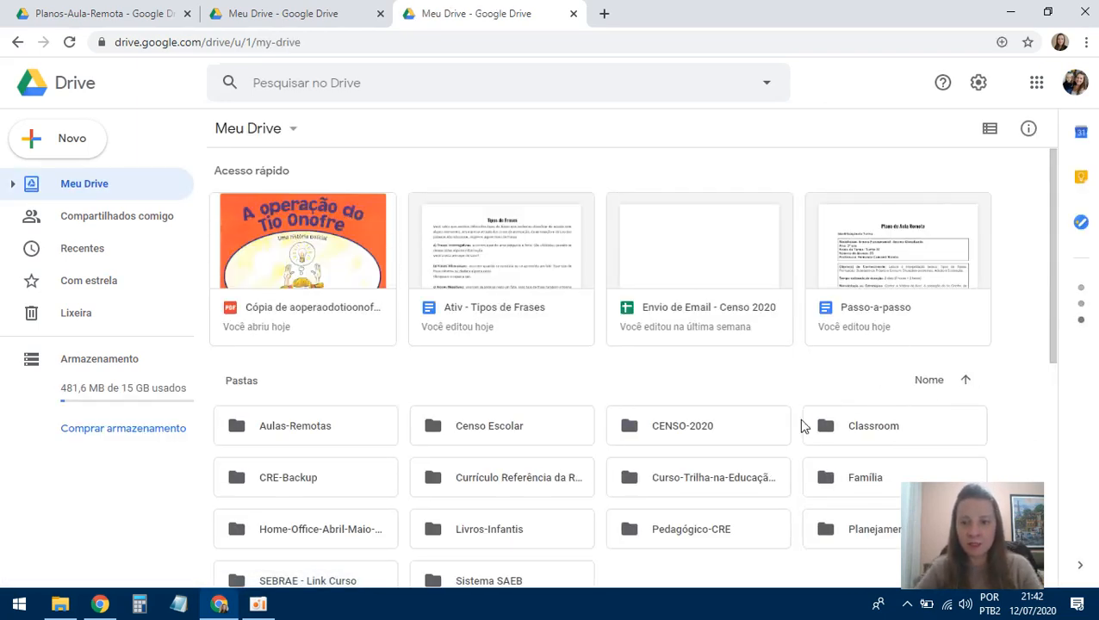
Step: Make a copy of the Passo-a-passo document in the Aulas-Remotas > Planos-Aula-Remota > Aula-Teste-3 folder
{"action": "double_click", "coordinate": [338, 435]}
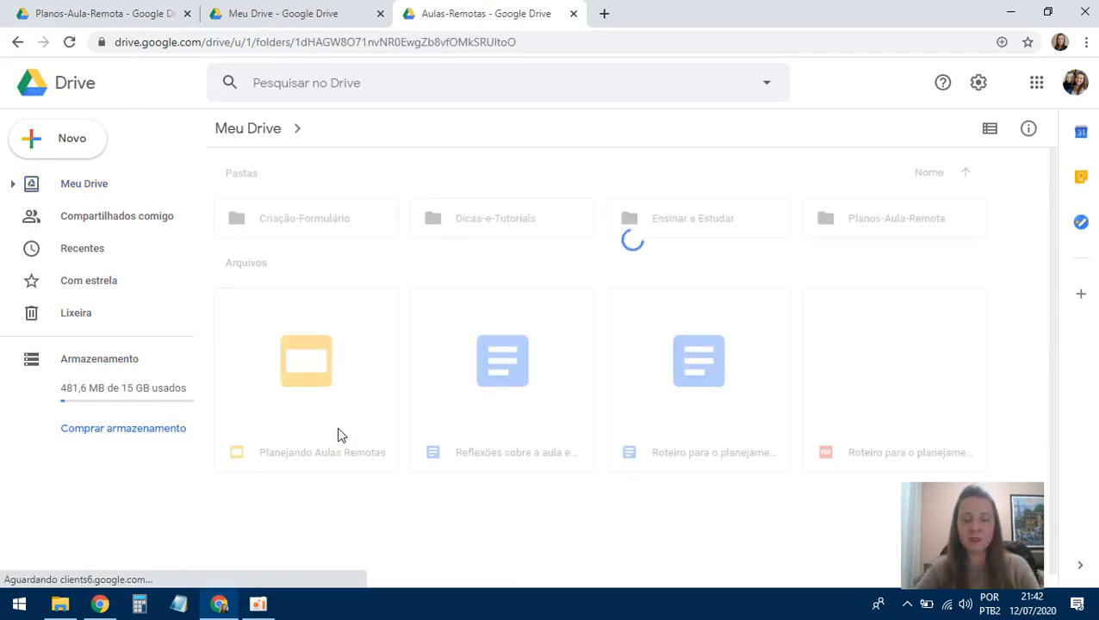
{"action": "double_click", "coordinate": [929, 225]}
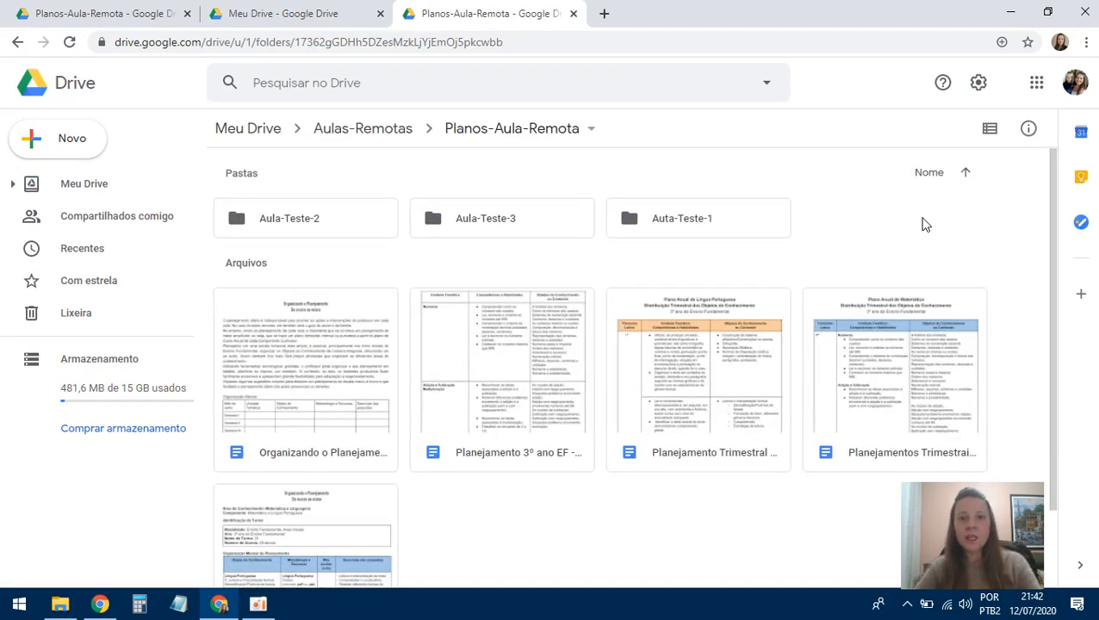
{"action": "double_click", "coordinate": [499, 217]}
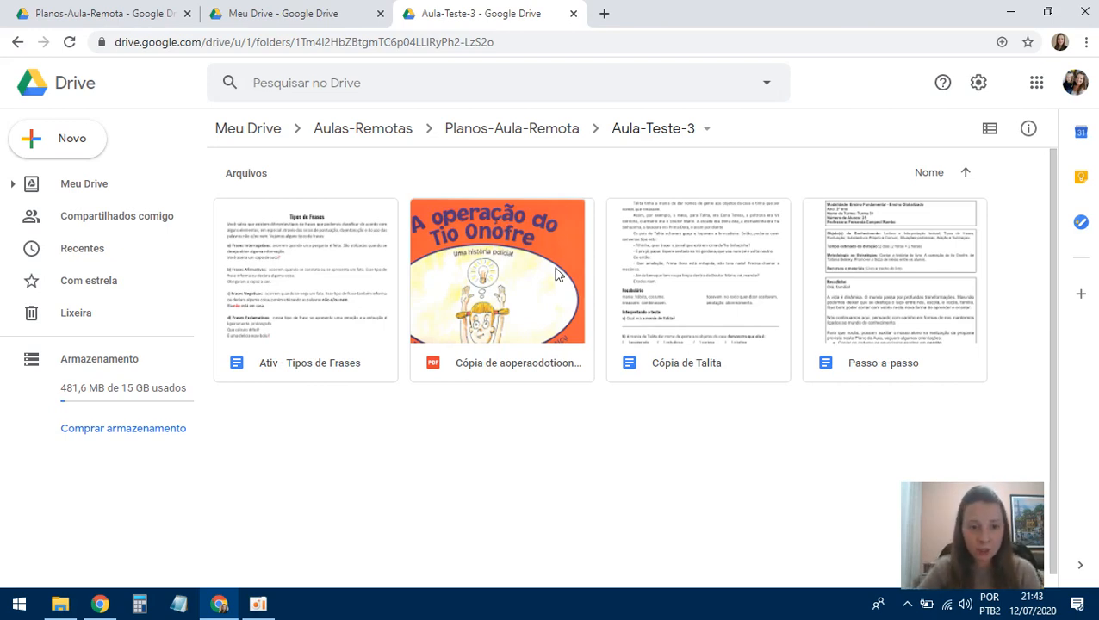
{"action": "right_click", "coordinate": [872, 297]}
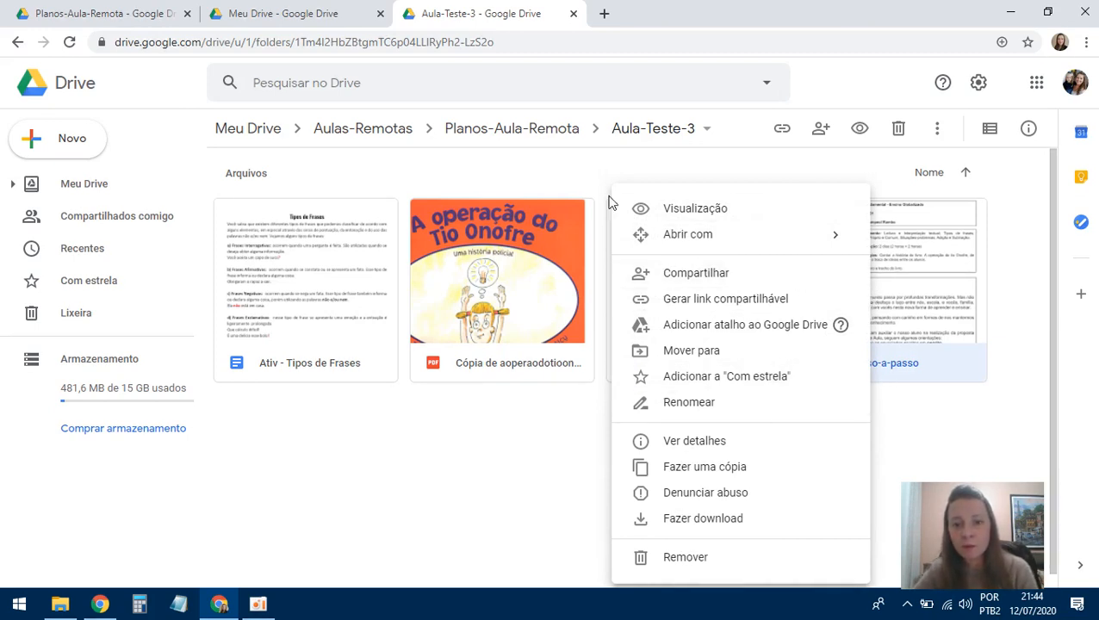
{"action": "left_click", "coordinate": [695, 468]}
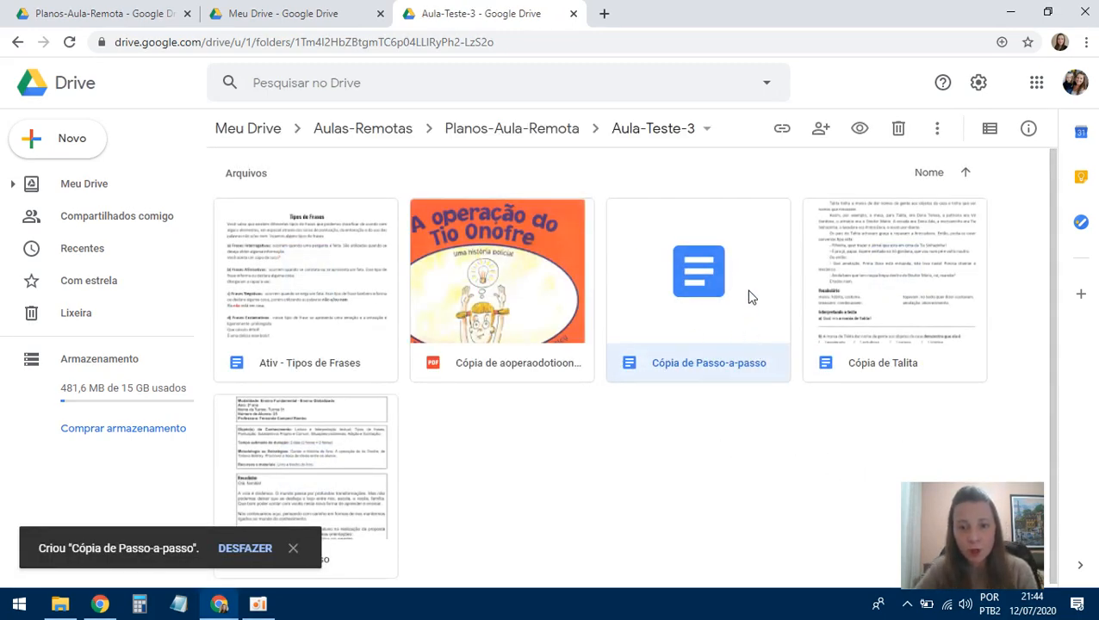
Step: Rename the copied Passo-a-passo document as "Turma 2 de Passo-a-passo"
{"action": "right_click", "coordinate": [671, 372]}
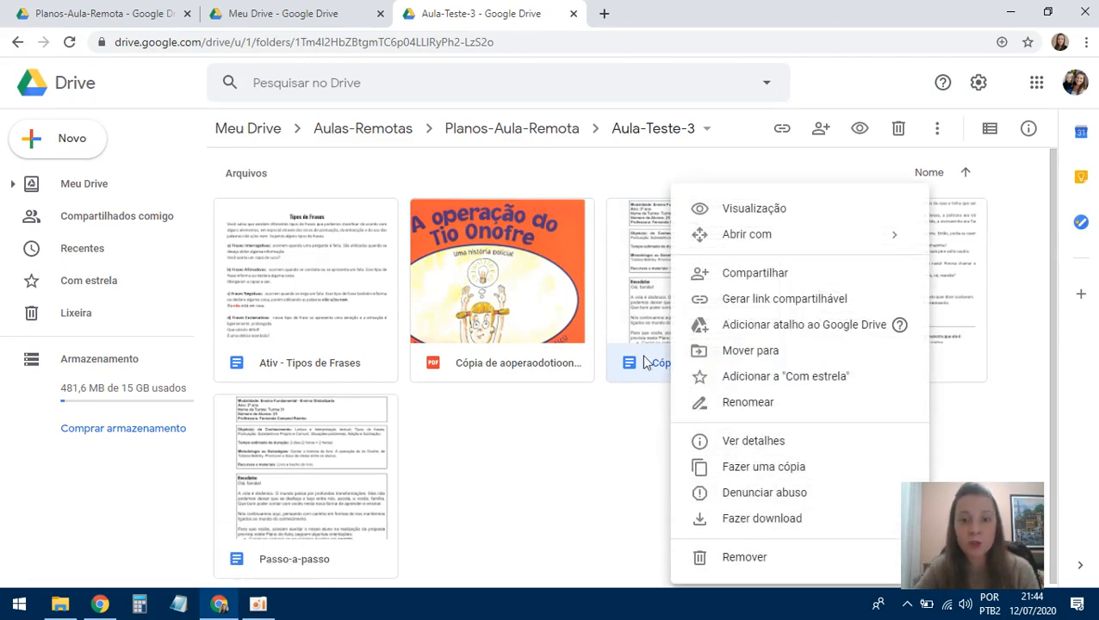
{"action": "left_click", "coordinate": [738, 408]}
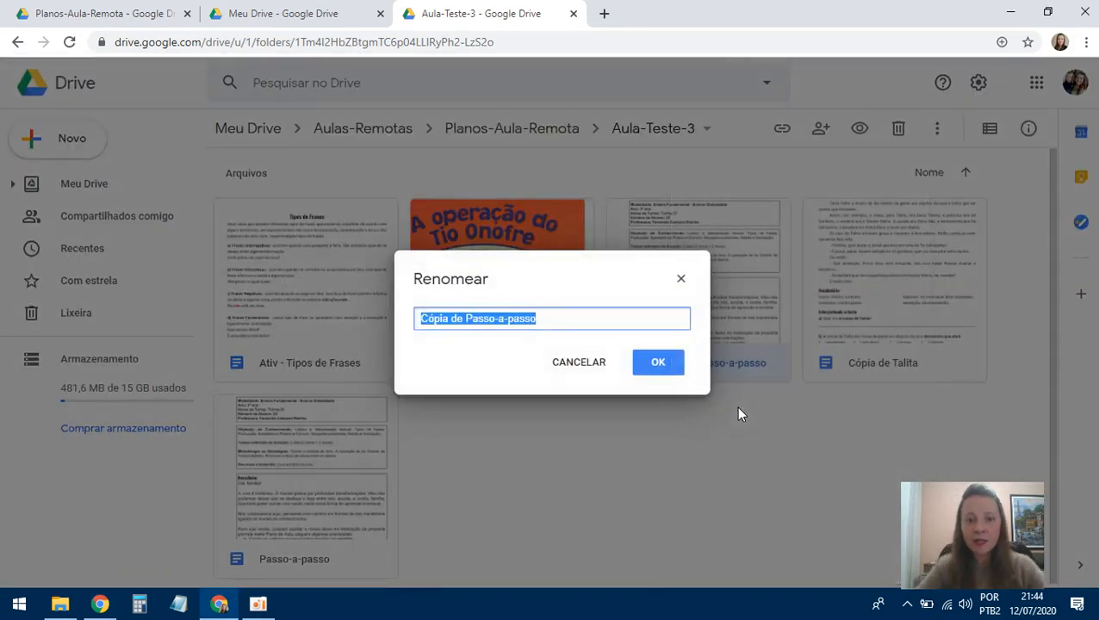
{"action": "left_click", "coordinate": [449, 321]}
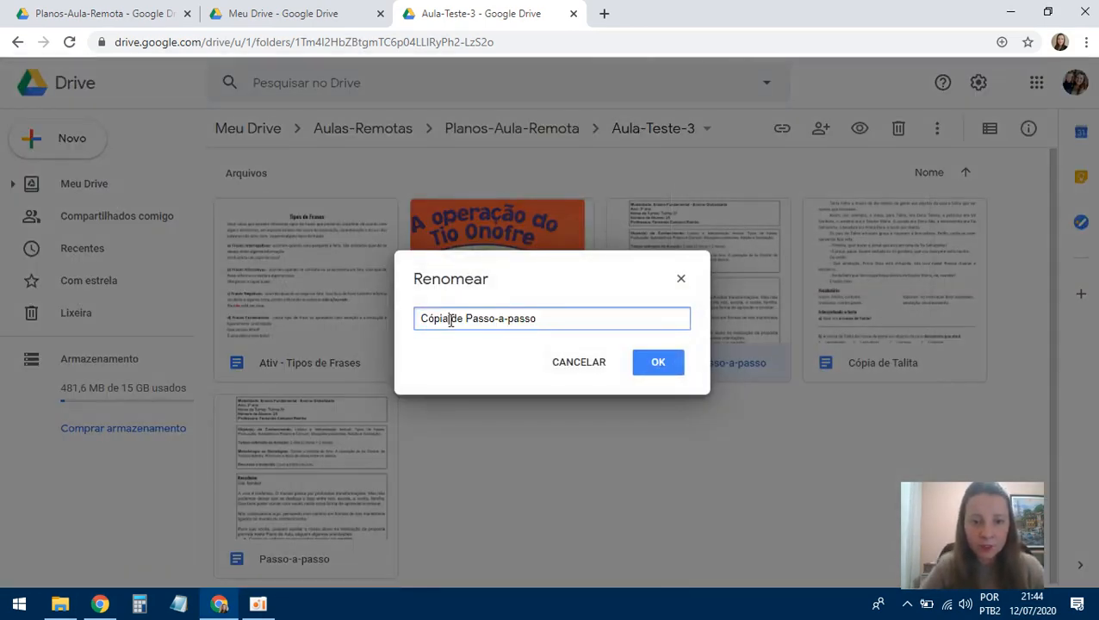
{"action": "key", "text": "BackSpace"}
{"action": "key", "text": "BackSpace"}
{"action": "key", "text": "BackSpace"}
{"action": "key", "text": "BackSpace"}
{"action": "key", "text": "BackSpace"}
{"action": "type", "text": "Turma2"}
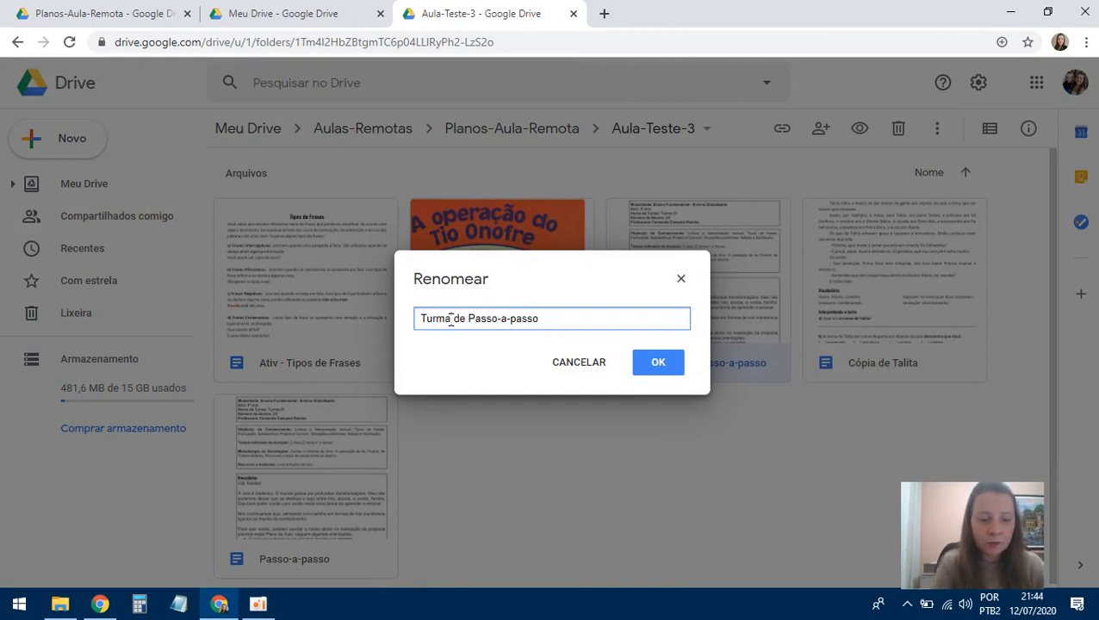
{"action": "left_click", "coordinate": [450, 320]}
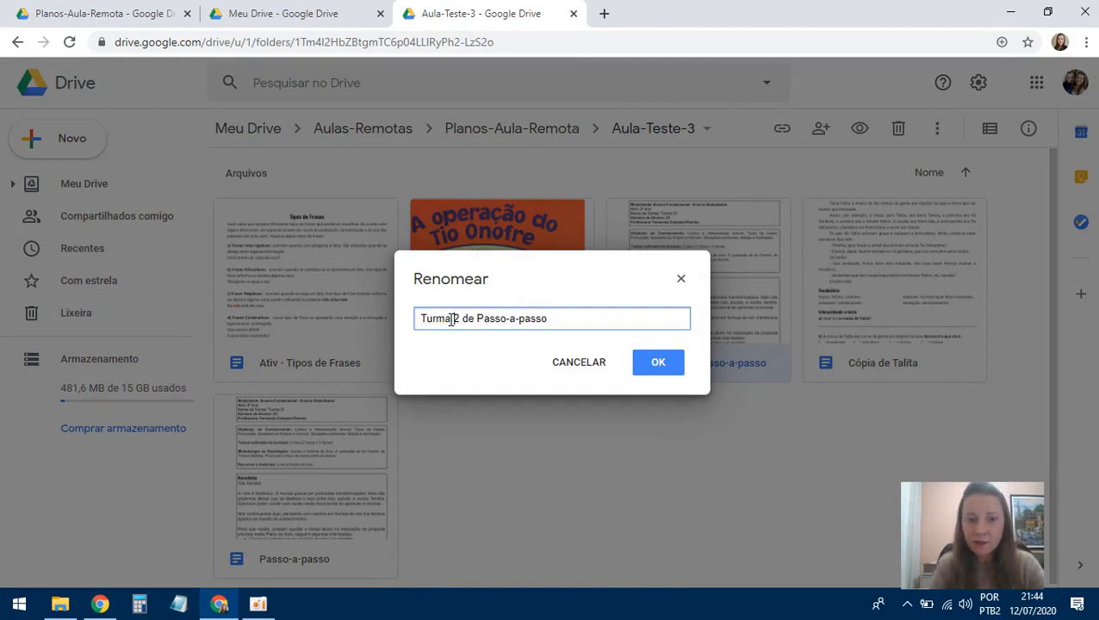
{"action": "key", "text": "Return"}
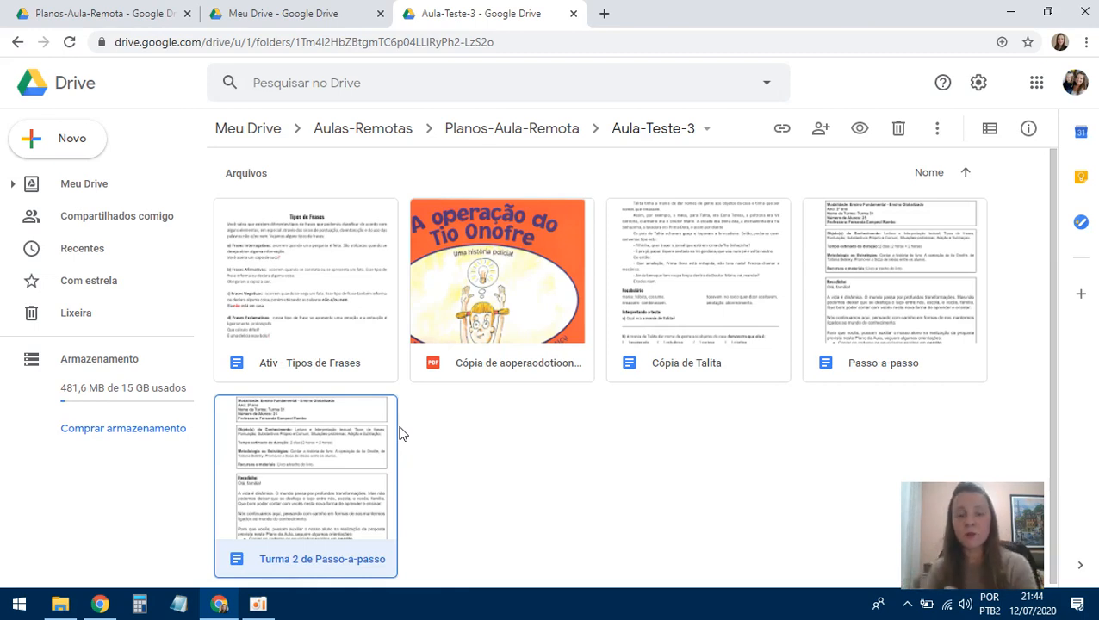
Step: Move "Turma 2 de Passo-a-passo" to the Dicas-e-Tutoriais folder inside Aulas-Remotas
{"action": "right_click", "coordinate": [349, 472]}
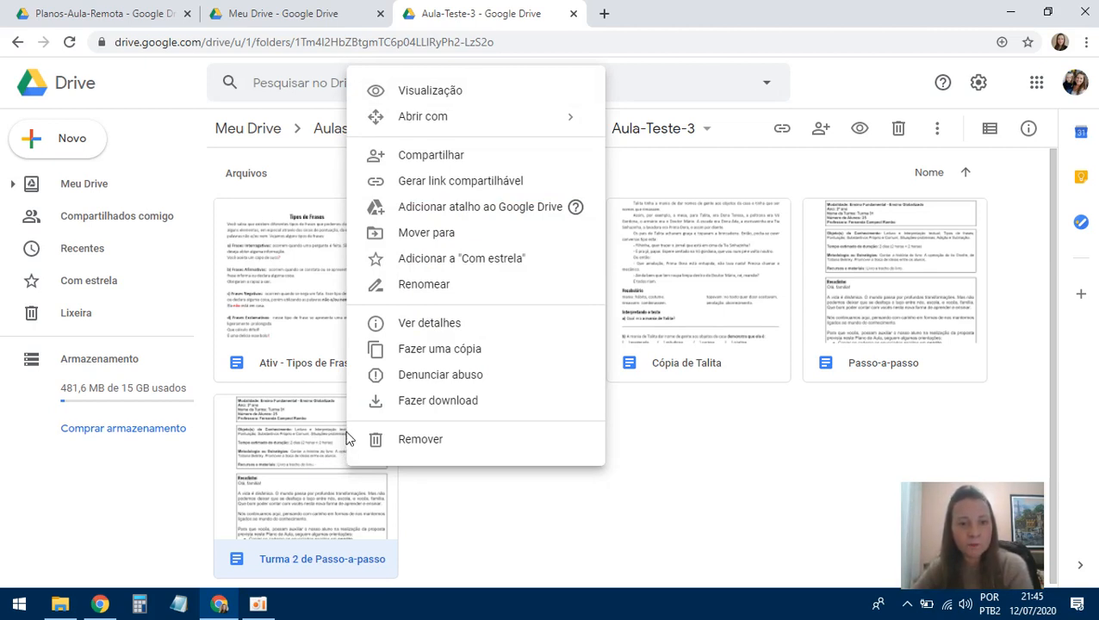
{"action": "left_click", "coordinate": [423, 233]}
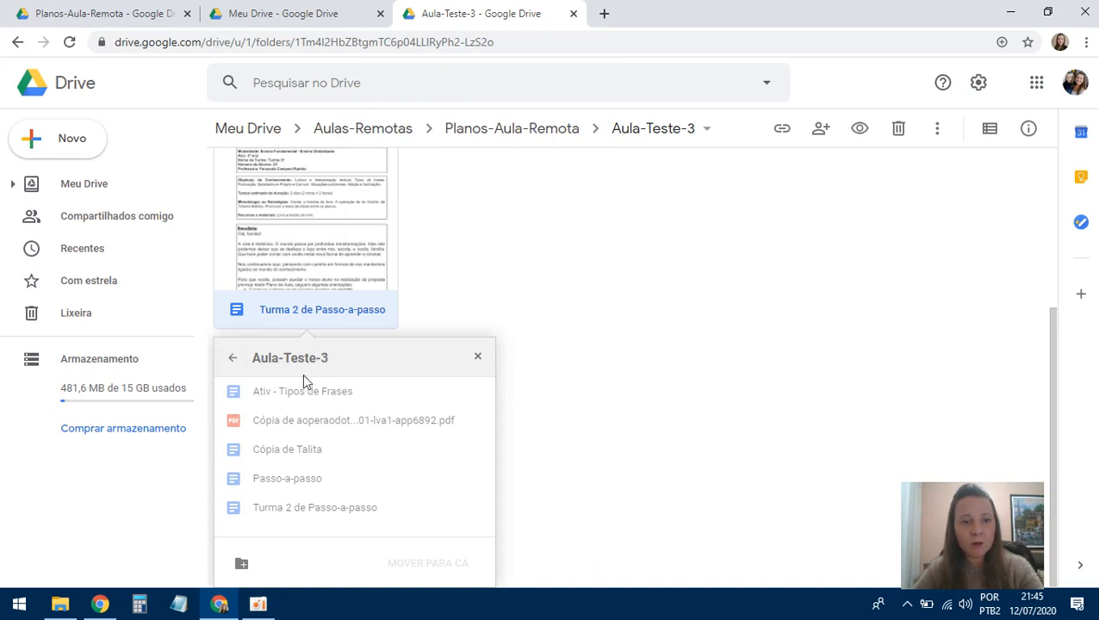
{"action": "left_click", "coordinate": [233, 361]}
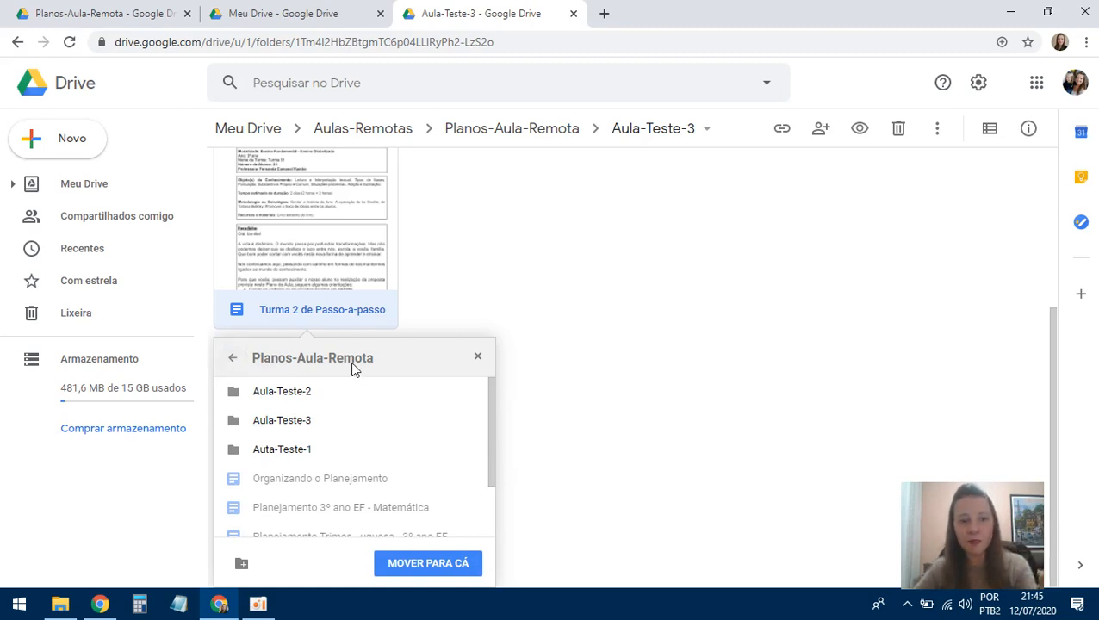
{"action": "left_click", "coordinate": [234, 362]}
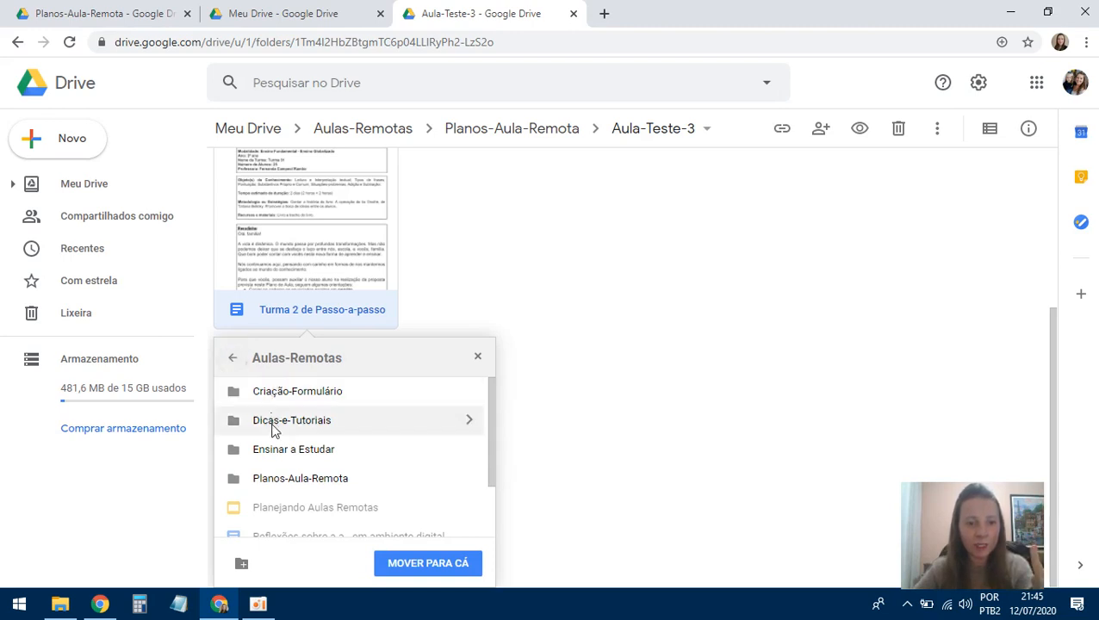
{"action": "left_click", "coordinate": [291, 423]}
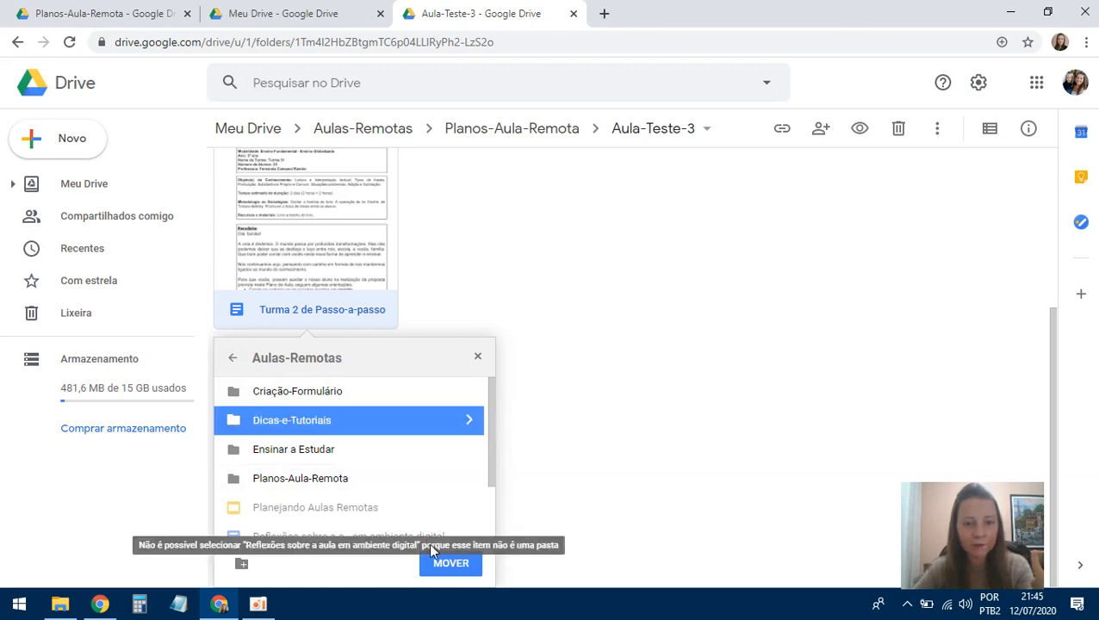
{"action": "left_click", "coordinate": [451, 569]}
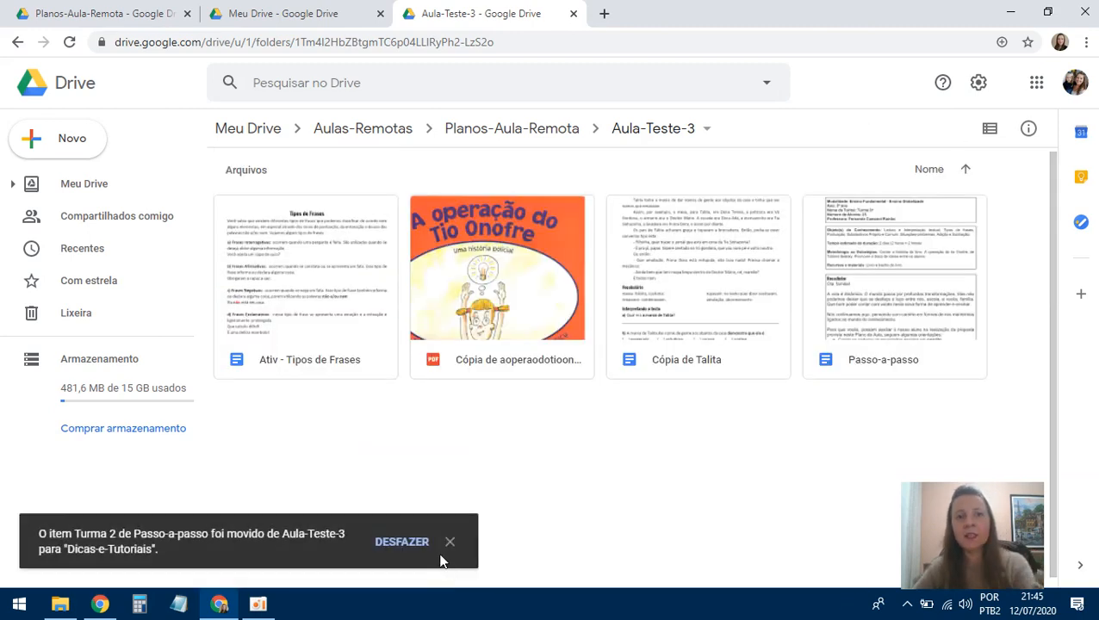
Step: Open the Dicas-e-Tutoriais folder inside Aulas-Remotas, starting from Meu Drive, to check for the moved document
{"action": "left_click", "coordinate": [248, 131]}
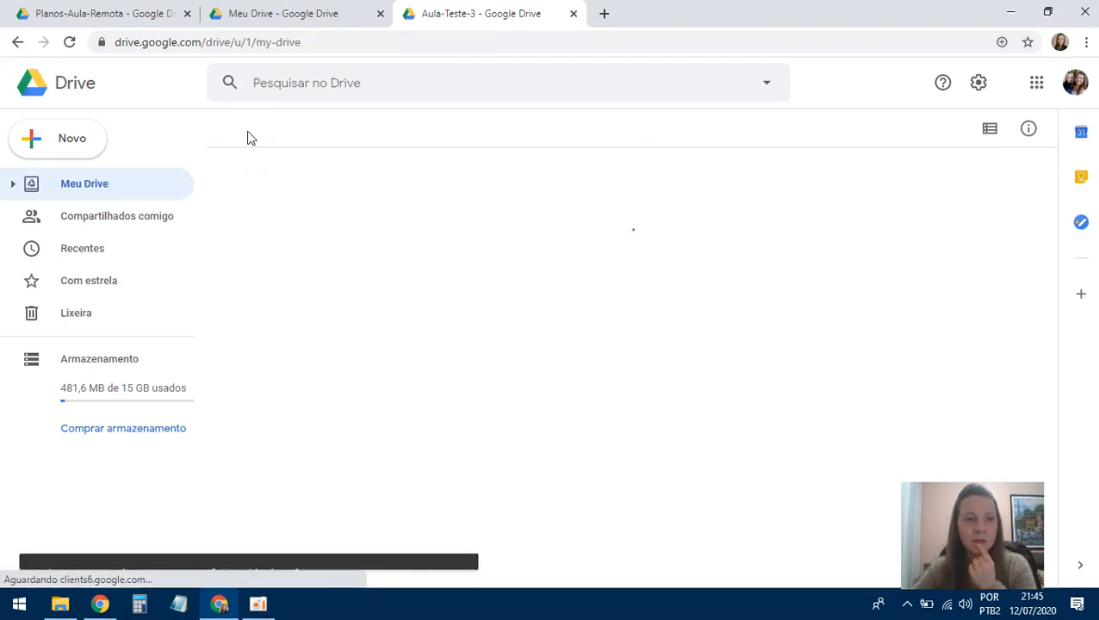
{"action": "scroll", "coordinate": [536, 320], "scroll_direction": "down", "scroll_amount": 2}
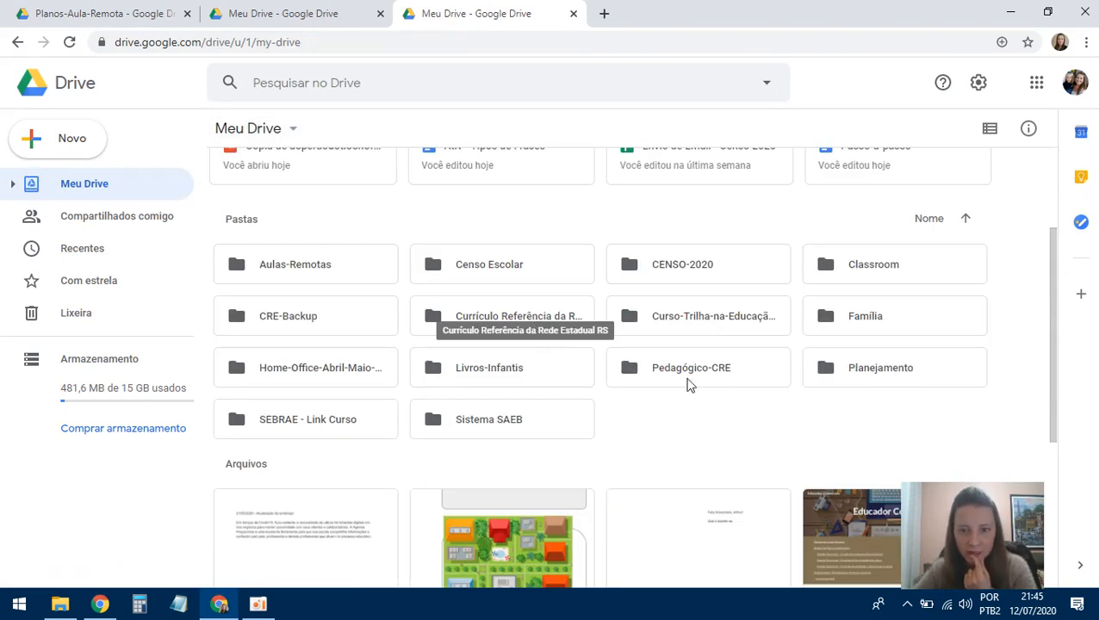
{"action": "double_click", "coordinate": [329, 263]}
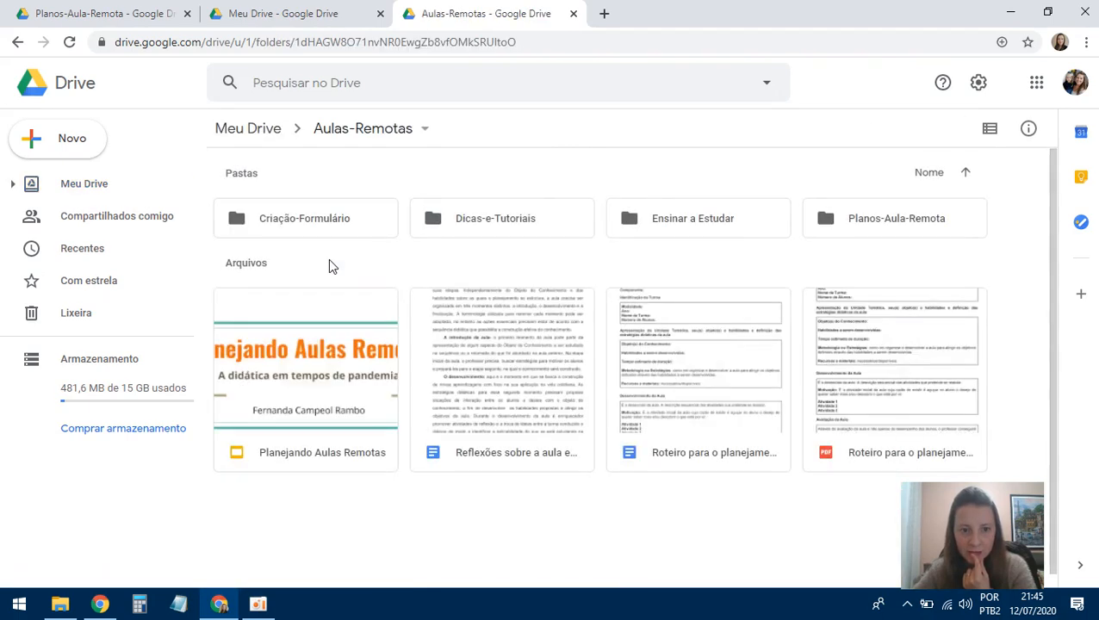
{"action": "double_click", "coordinate": [507, 230]}
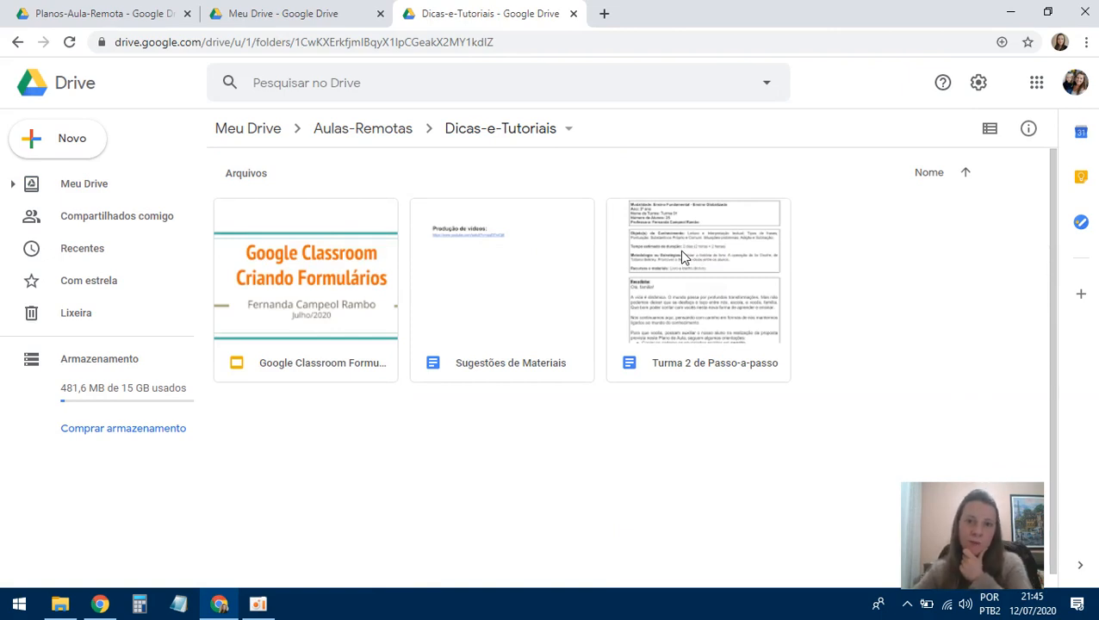
Step: Return to Meu Drive and open the folder Aulas-Remotas > Planos-Aula-Remota > Aula-Teste-3
{"action": "left_click", "coordinate": [275, 135]}
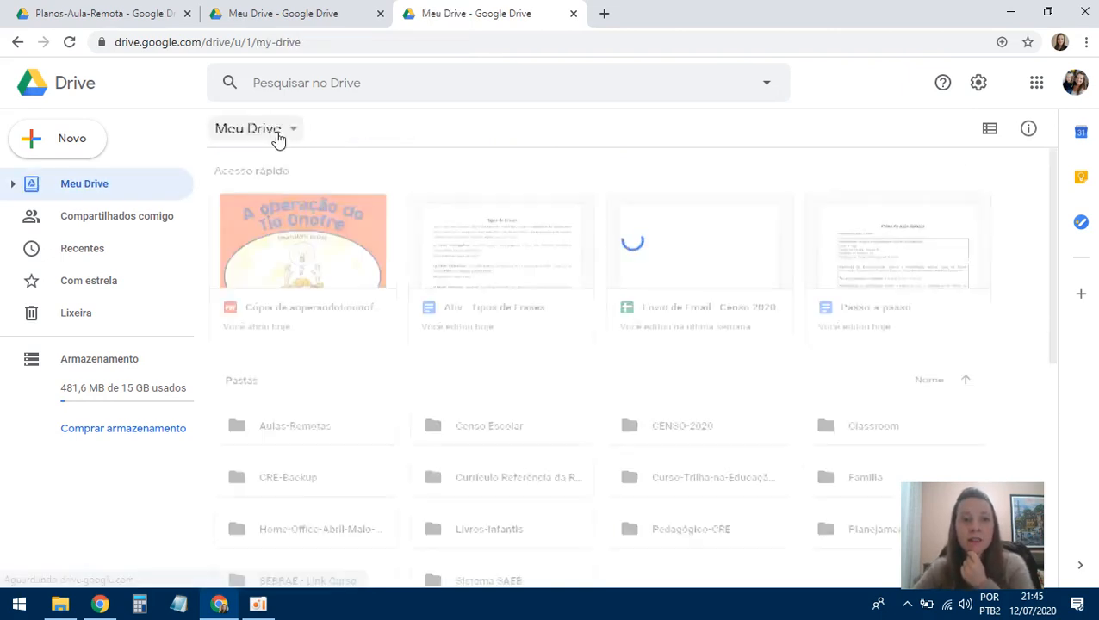
{"action": "double_click", "coordinate": [338, 436]}
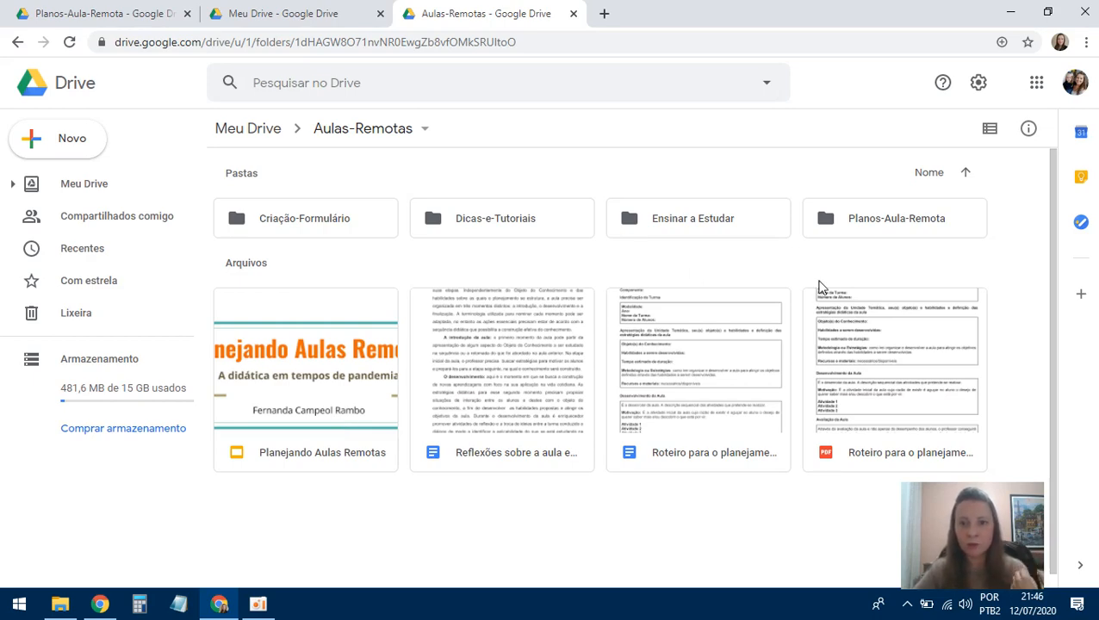
{"action": "double_click", "coordinate": [886, 230]}
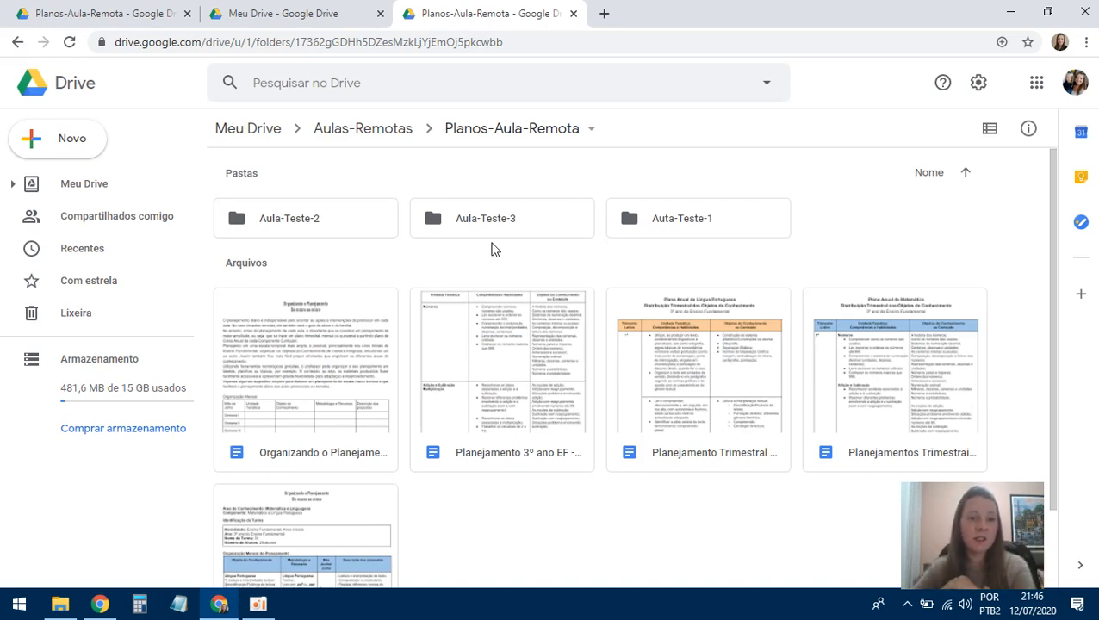
{"action": "left_click", "coordinate": [477, 223]}
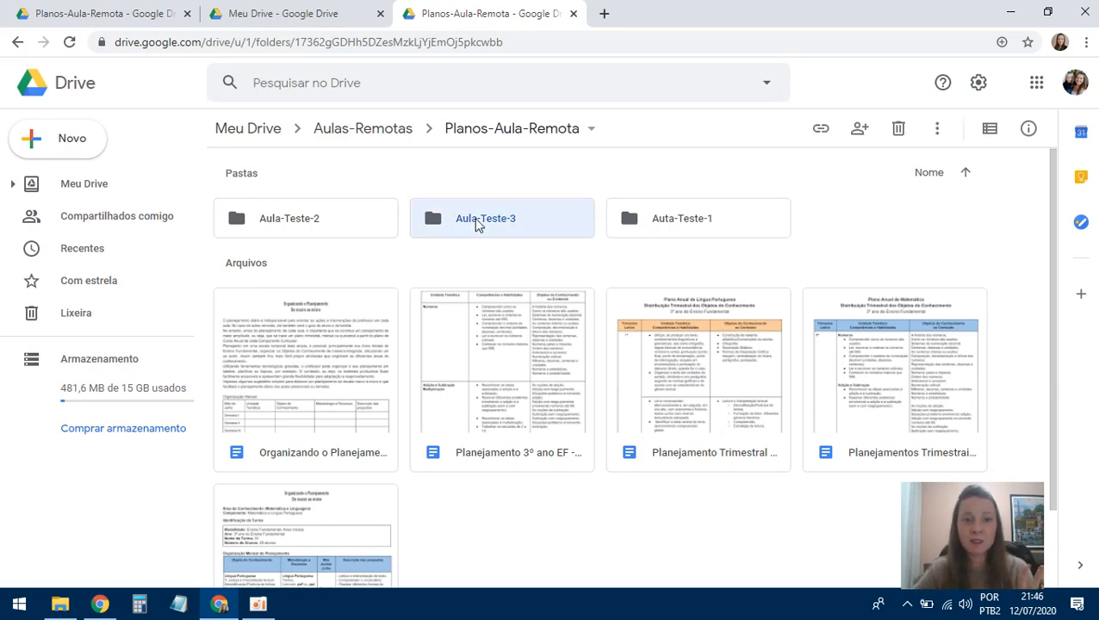
{"action": "double_click", "coordinate": [476, 223]}
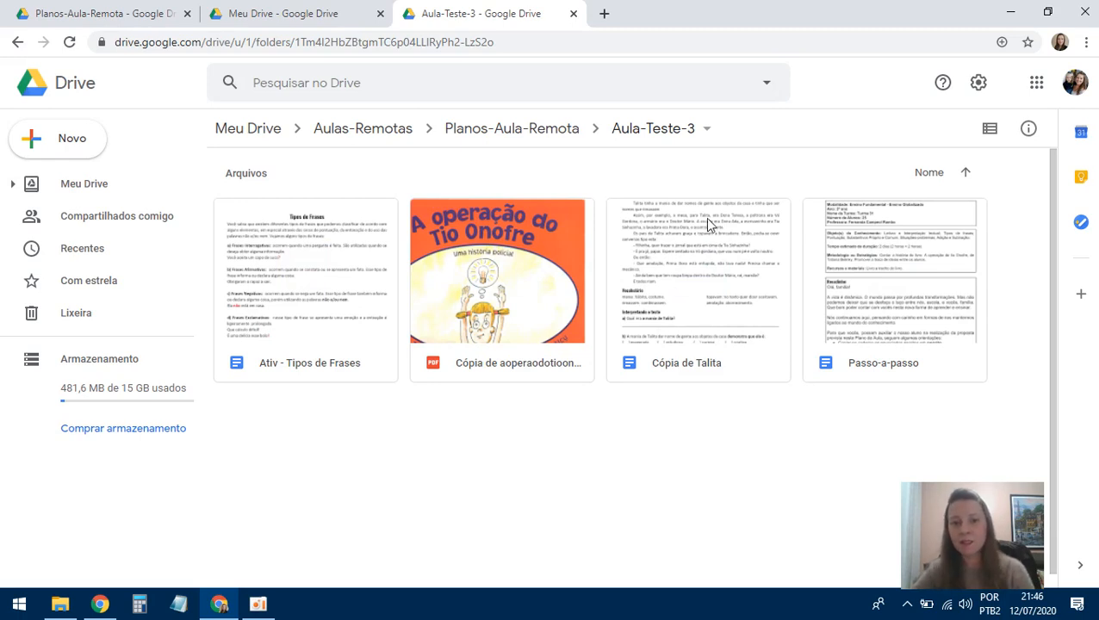
Step: Rename the "Cópia de Talita" document as "Atividades Texto - Talita"
{"action": "right_click", "coordinate": [704, 366]}
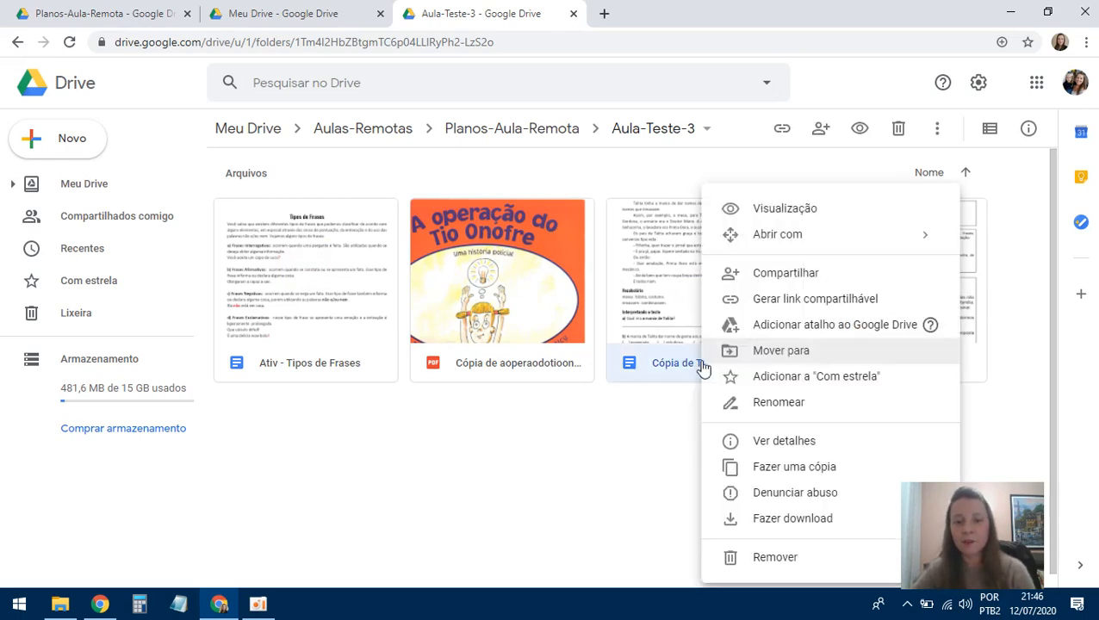
{"action": "left_click", "coordinate": [786, 412]}
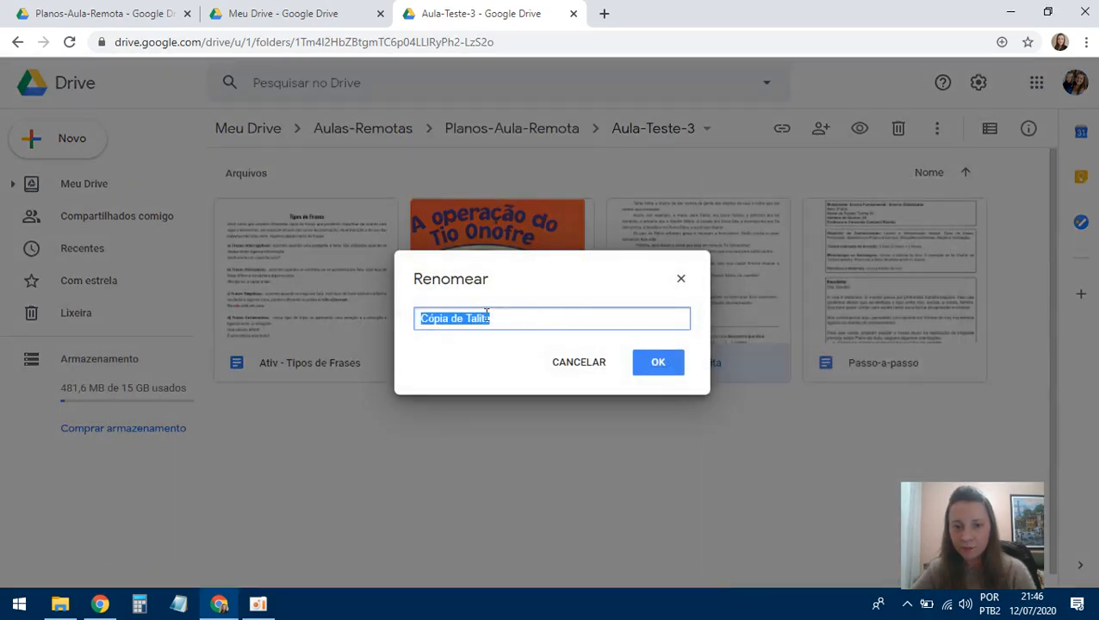
{"action": "left_click", "coordinate": [449, 317]}
{"action": "key", "text": "BackSpace"}
{"action": "key", "text": "BackSpace"}
{"action": "key", "text": "BackSpace"}
{"action": "key", "text": "BackSpace"}
{"action": "key", "text": "BackSpace"}
{"action": "type", "text": "Atividades"}
{"action": "key", "text": "Right"}
{"action": "key", "text": "Right"}
{"action": "key", "text": "Right"}
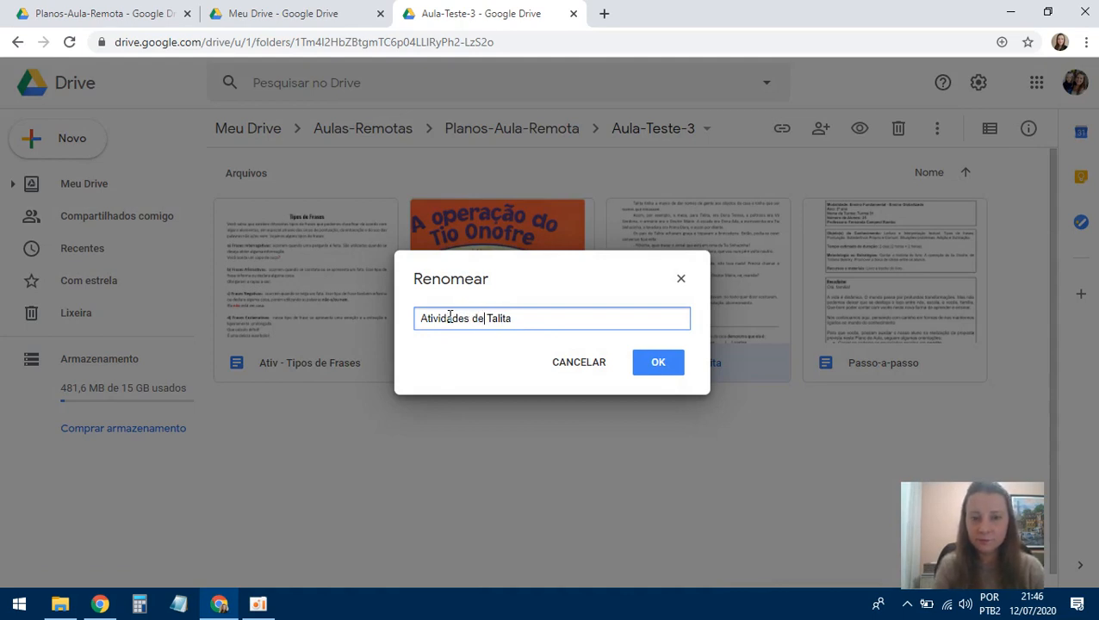
{"action": "key", "text": "BackSpace"}
{"action": "key", "text": "BackSpace"}
{"action": "type", "text": "Texto "}
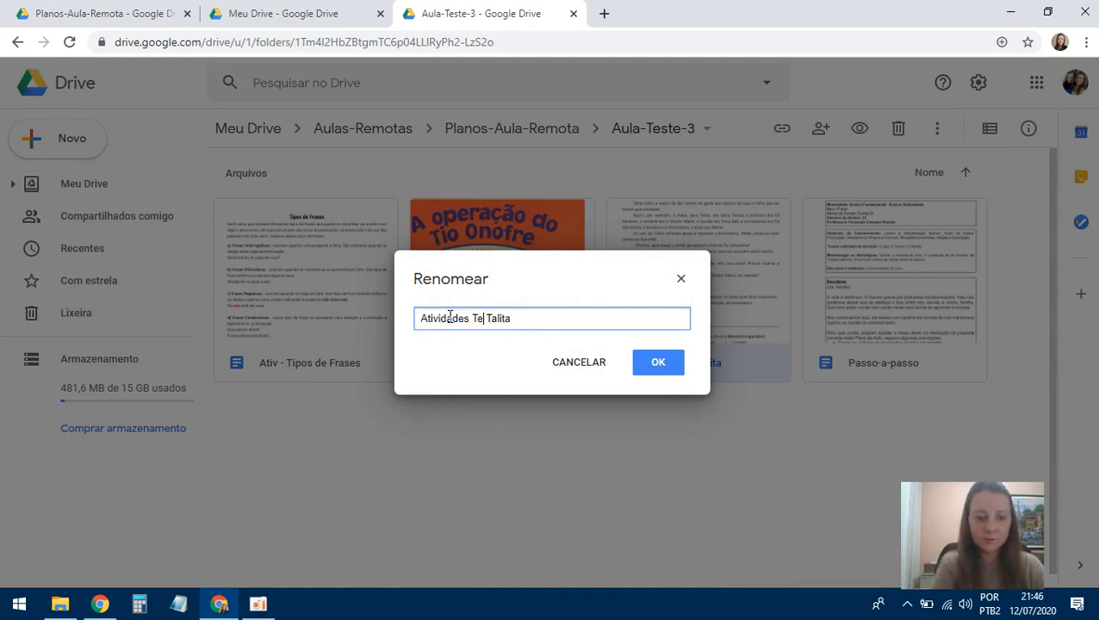
{"action": "type", "text": "-"}
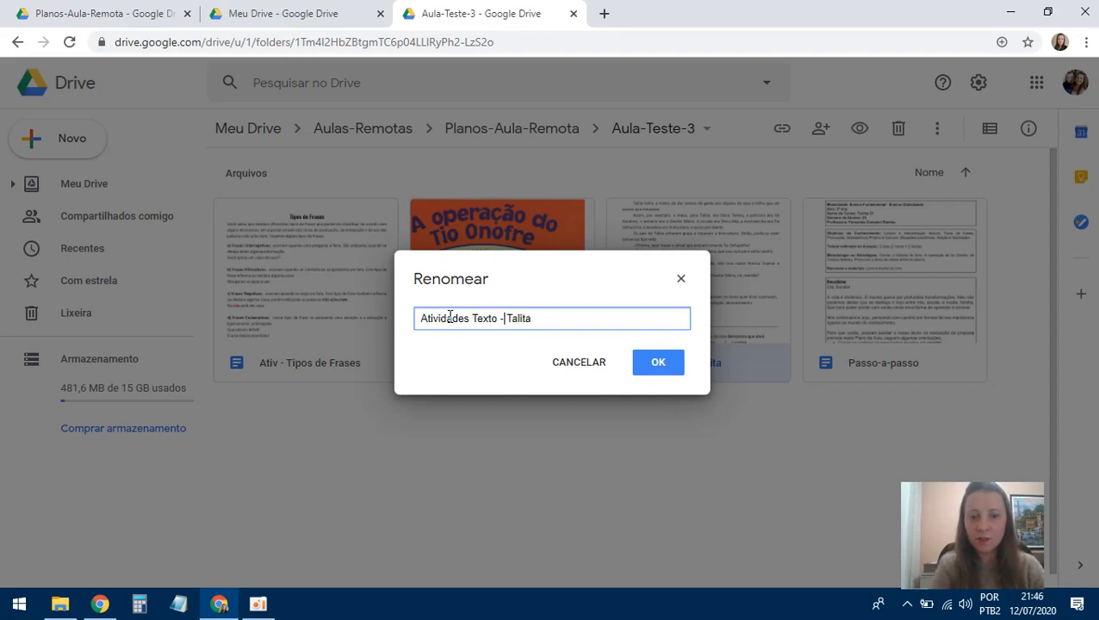
{"action": "left_click", "coordinate": [658, 367]}
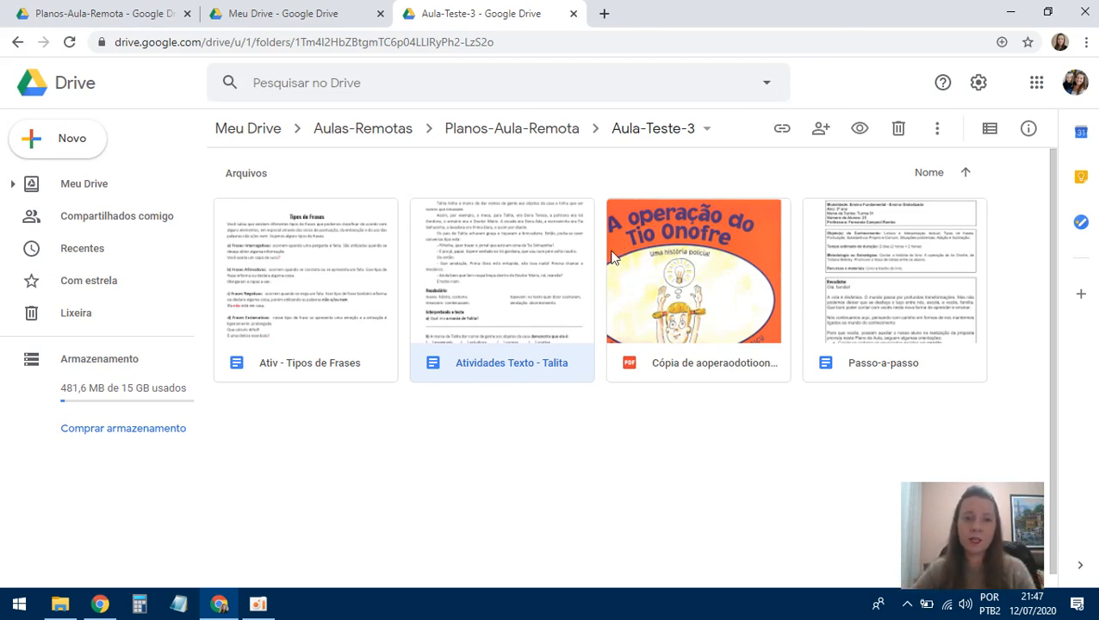
Step: Open the "Atividades Texto - Talita" document and look through the beginning of its text
{"action": "double_click", "coordinate": [480, 270]}
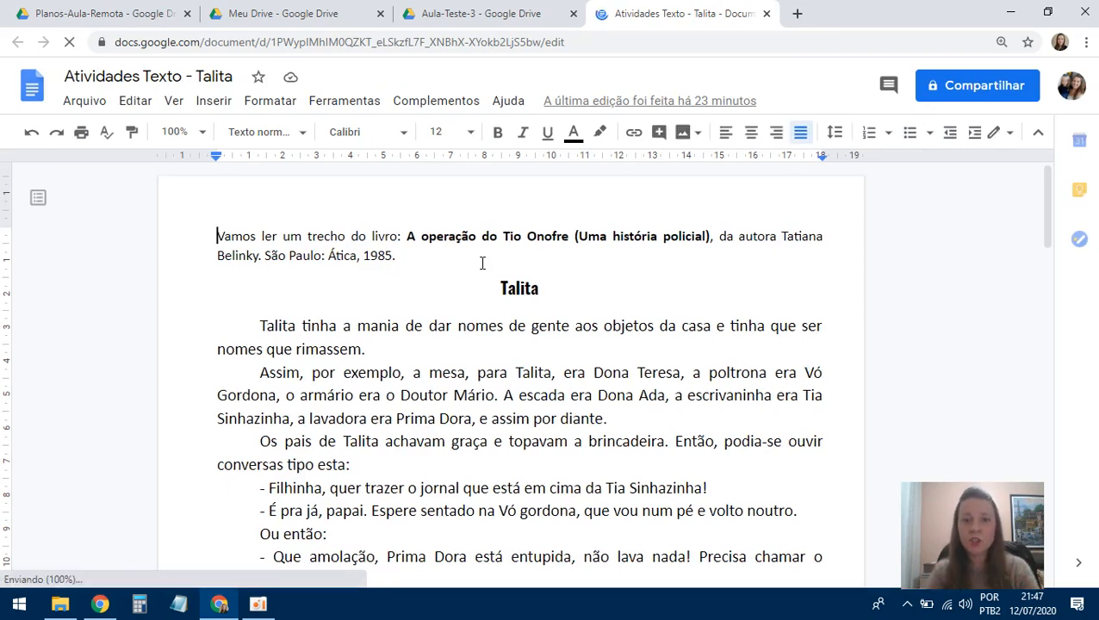
{"action": "scroll", "coordinate": [523, 336], "scroll_direction": "down", "scroll_amount": 2}
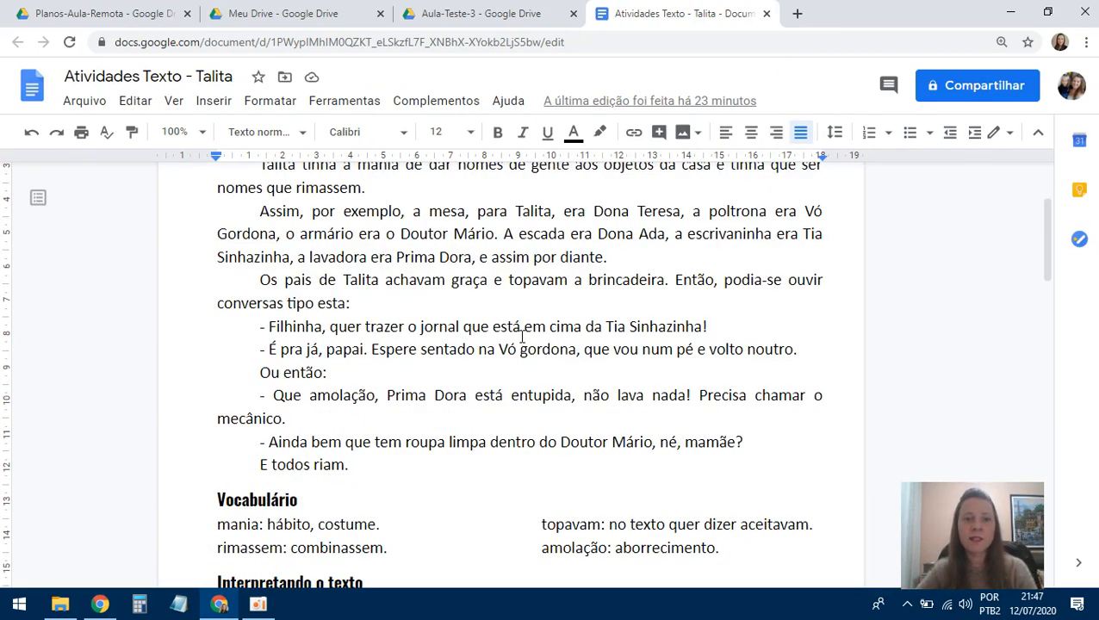
{"action": "scroll", "coordinate": [517, 298], "scroll_direction": "up", "scroll_amount": 2}
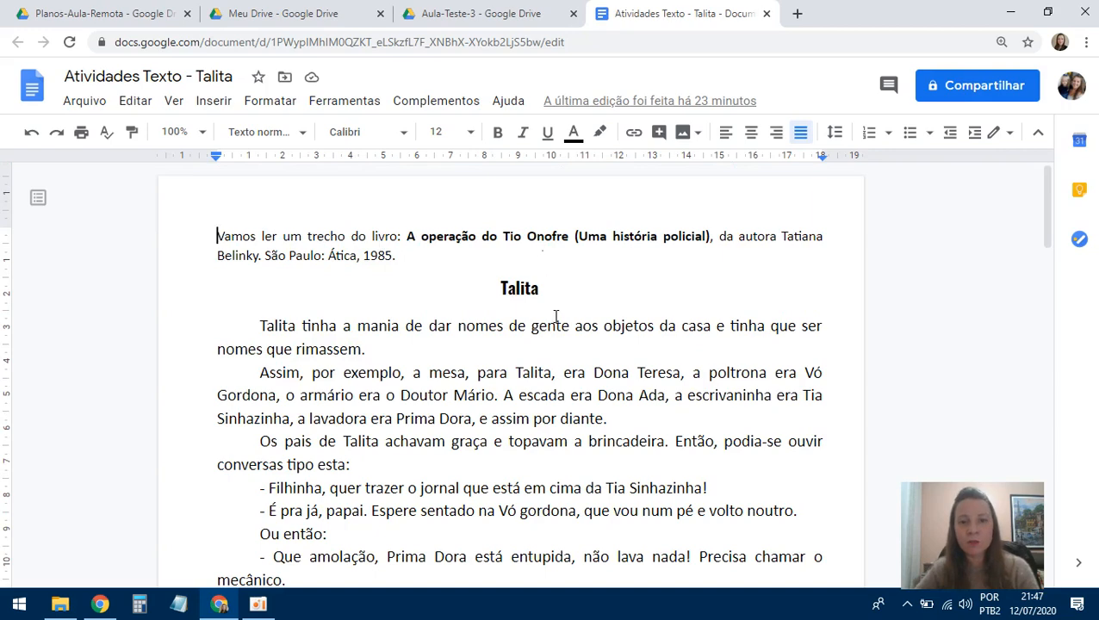
Step: Try entering sample text on the underscore answer line of question a) under Interpretando o texto and erase it again
{"action": "scroll", "coordinate": [554, 317], "scroll_direction": "down", "scroll_amount": 2}
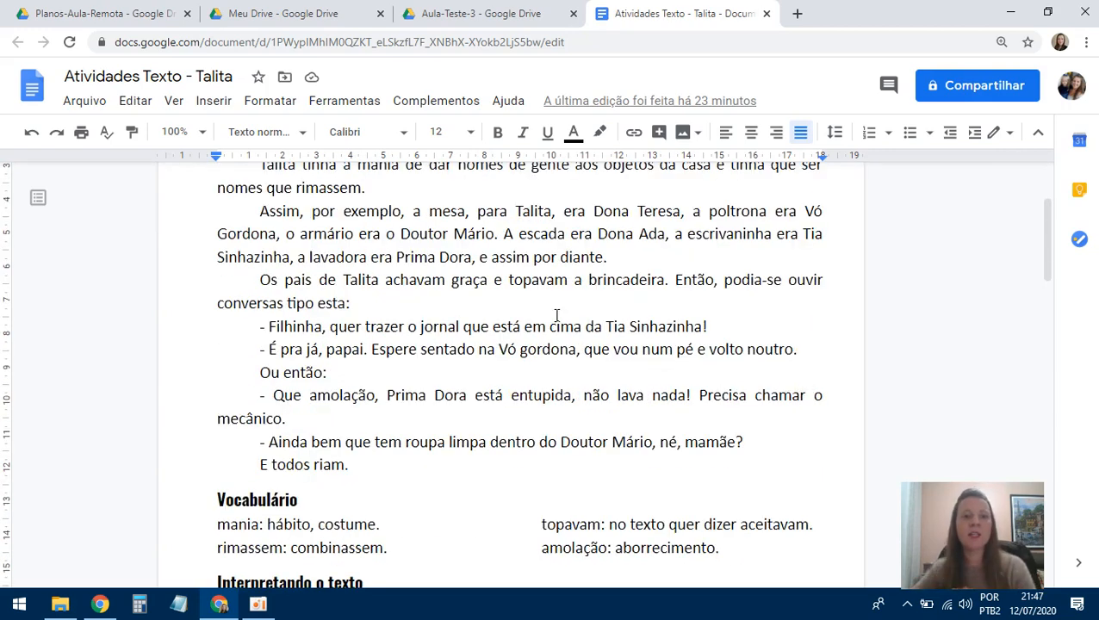
{"action": "scroll", "coordinate": [557, 316], "scroll_direction": "down", "scroll_amount": 1}
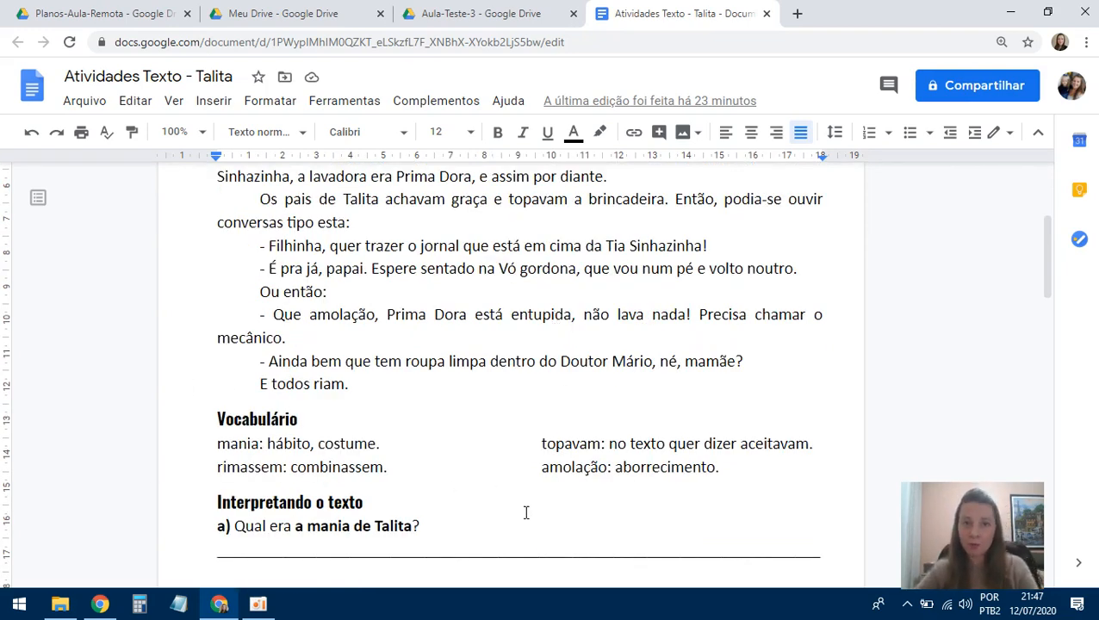
{"action": "scroll", "coordinate": [526, 514], "scroll_direction": "down", "scroll_amount": 1}
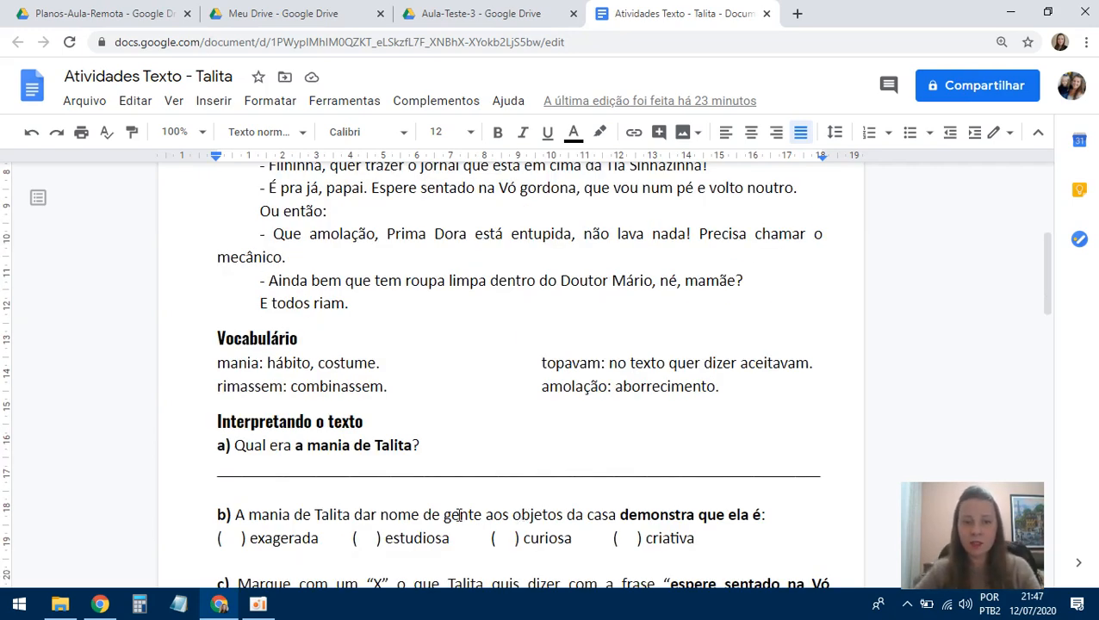
{"action": "scroll", "coordinate": [454, 429], "scroll_direction": "down", "scroll_amount": 1}
{"action": "left_click", "coordinate": [280, 392]}
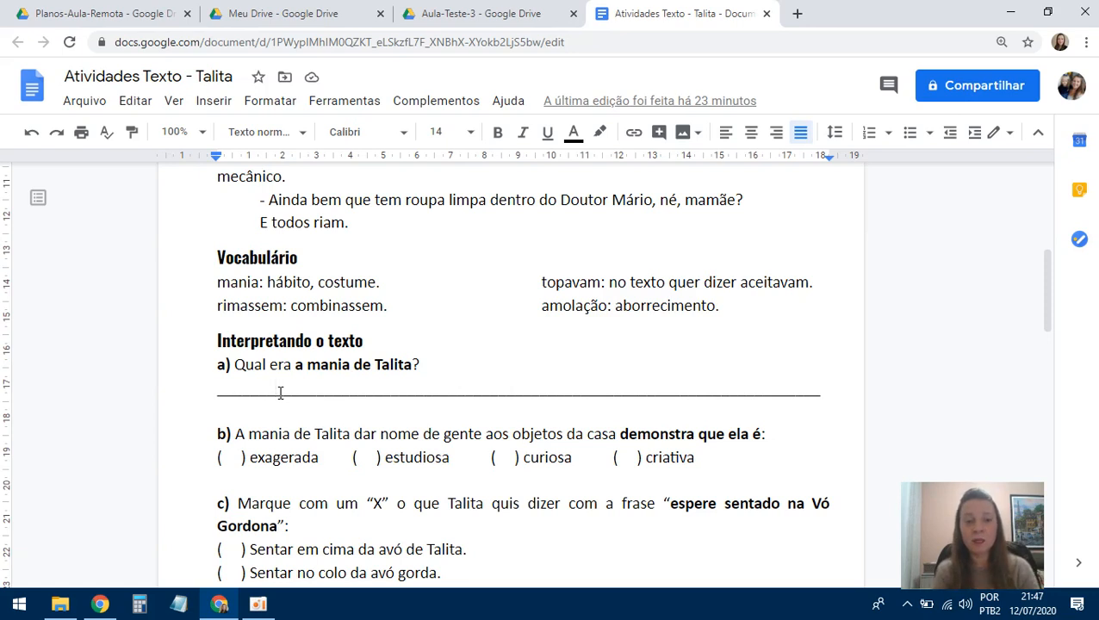
{"action": "type", "text": "hdihf"}
{"action": "key", "text": "BackSpace"}
{"action": "key", "text": "BackSpace"}
{"action": "key", "text": "BackSpace"}
{"action": "key", "text": "BackSpace"}
{"action": "key", "text": "BackSpace"}
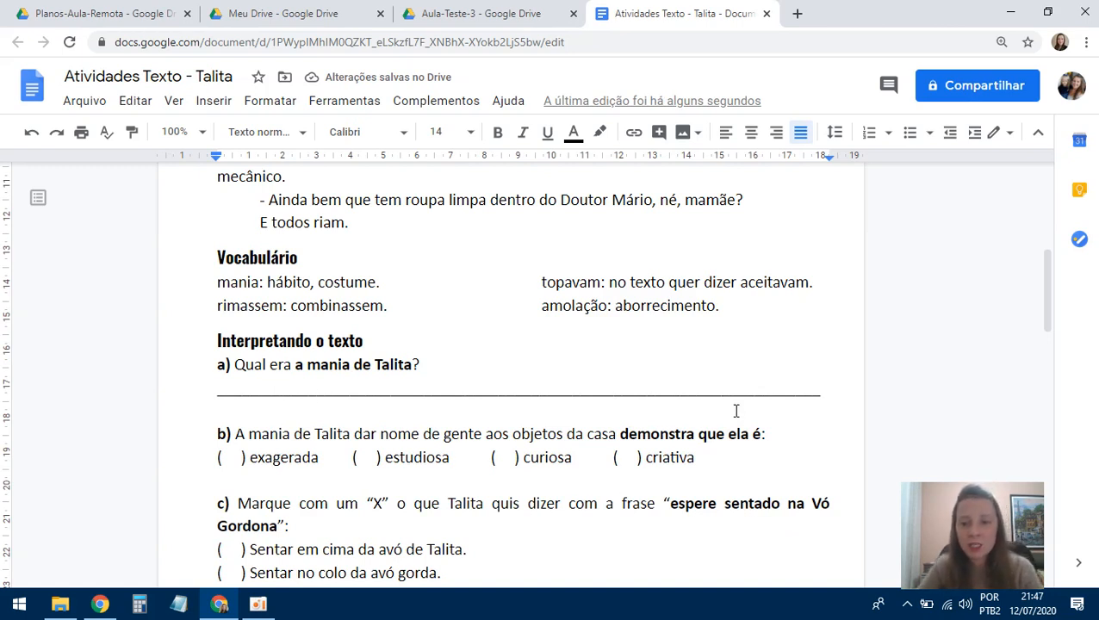
Step: Delete the underscore answer line below the question "Qual era a mania de Talita?"
{"action": "left_click", "coordinate": [825, 392]}
{"action": "left_click_drag", "start_coordinate": [826, 393], "coordinate": [218, 394]}
{"action": "key", "text": "BackSpace"}
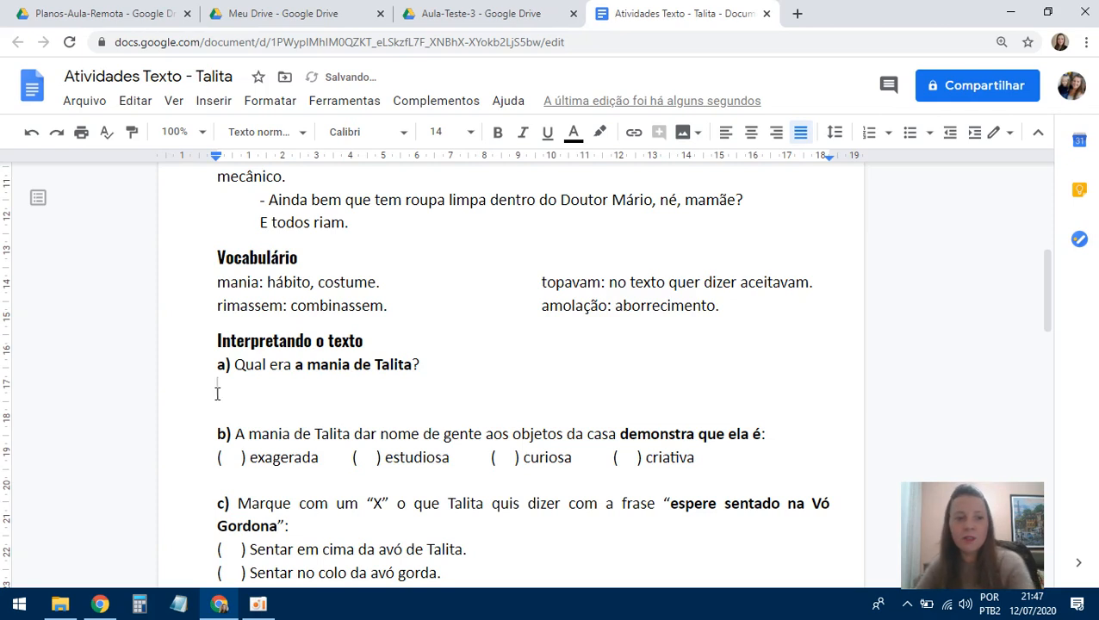
Step: Try out sample text on the emptied line below question a), erase it and restore the blank line
{"action": "type", "text": "mmcnjs"}
{"action": "key", "text": "BackSpace"}
{"action": "key", "text": "BackSpace"}
{"action": "key", "text": "BackSpace"}
{"action": "key", "text": "BackSpace"}
{"action": "key", "text": "BackSpace"}
{"action": "key", "text": "BackSpace"}
{"action": "key", "text": "BackSpace"}
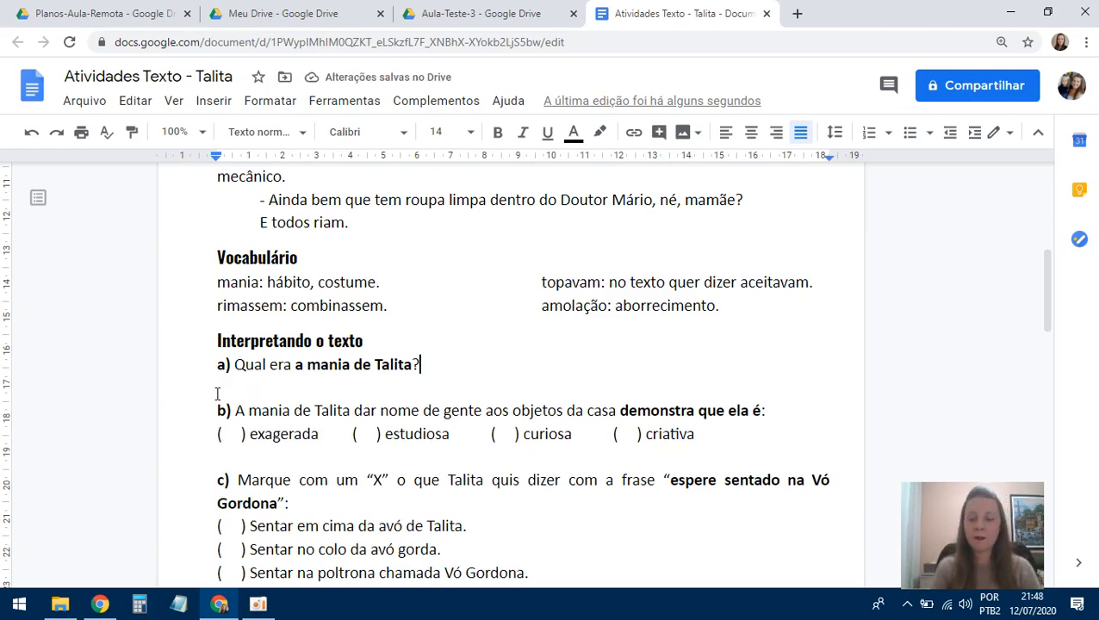
{"action": "key", "text": "Return"}
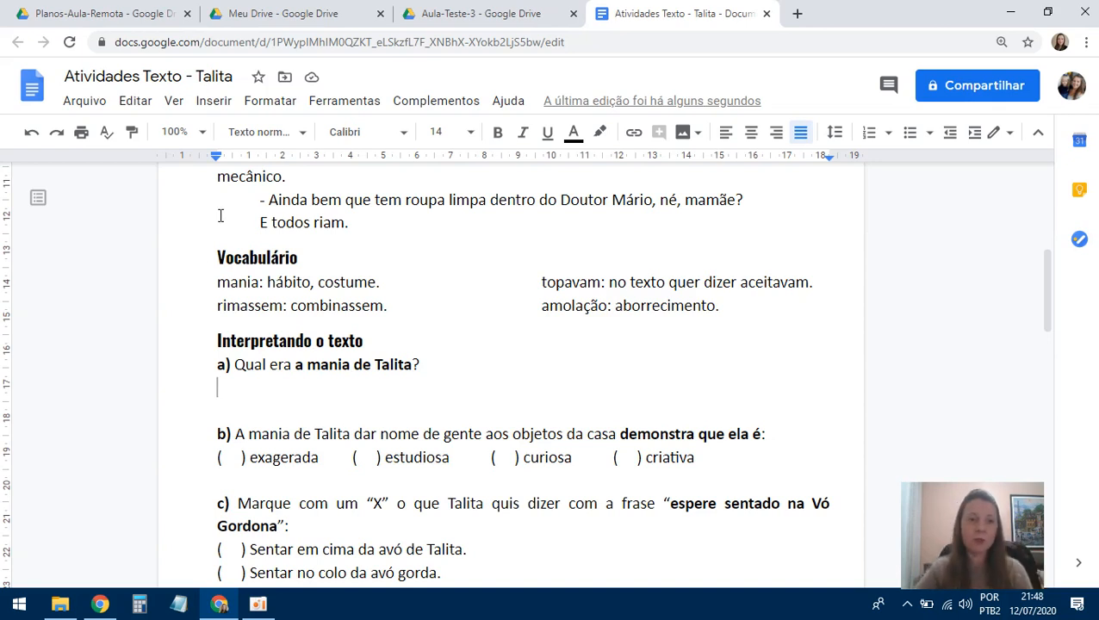
Step: Insert a 1 x 1 table as the answer box for question a) and remove the extra blank lines above and below it
{"action": "left_click", "coordinate": [214, 102]}
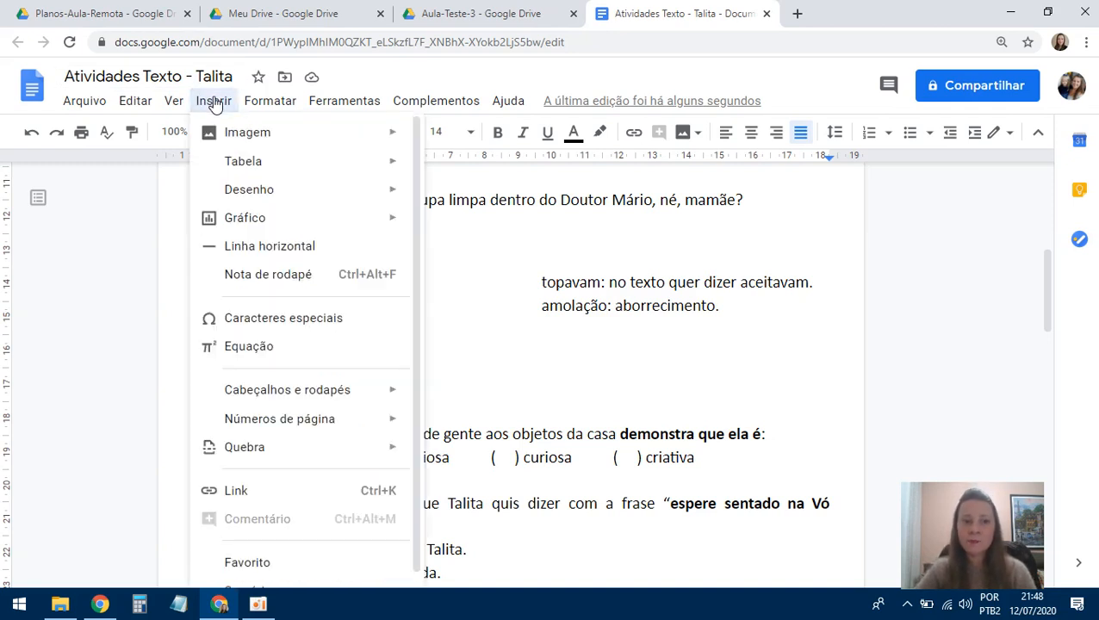
{"action": "mouse_move", "coordinate": [244, 159]}
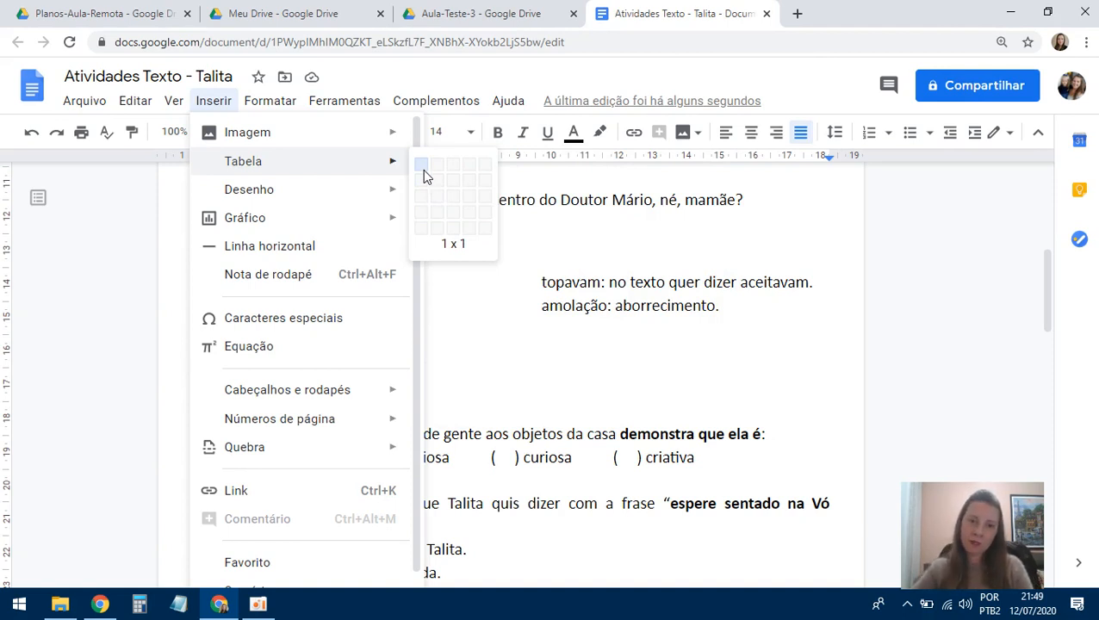
{"action": "left_click", "coordinate": [422, 169]}
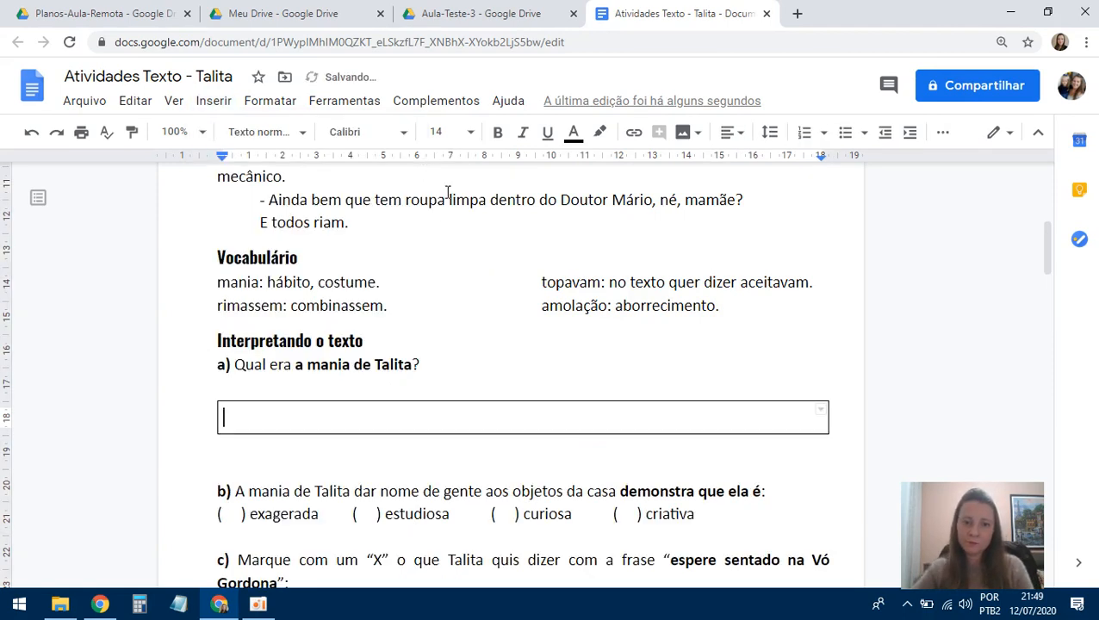
{"action": "left_click", "coordinate": [235, 381]}
{"action": "key", "text": "BackSpace"}
{"action": "left_click", "coordinate": [286, 442]}
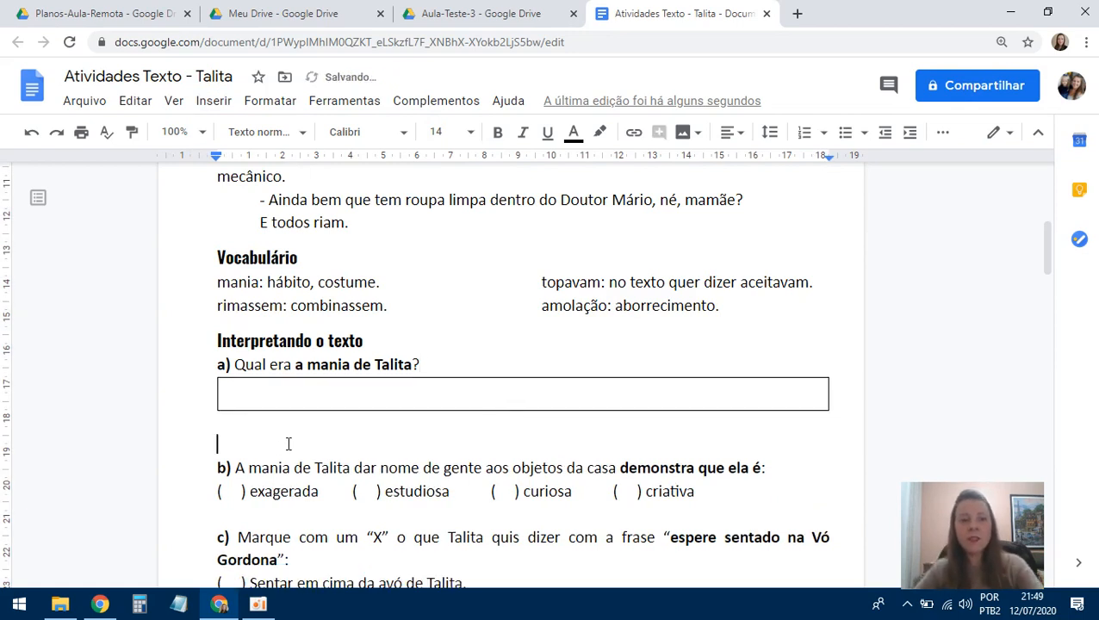
{"action": "key", "text": "BackSpace"}
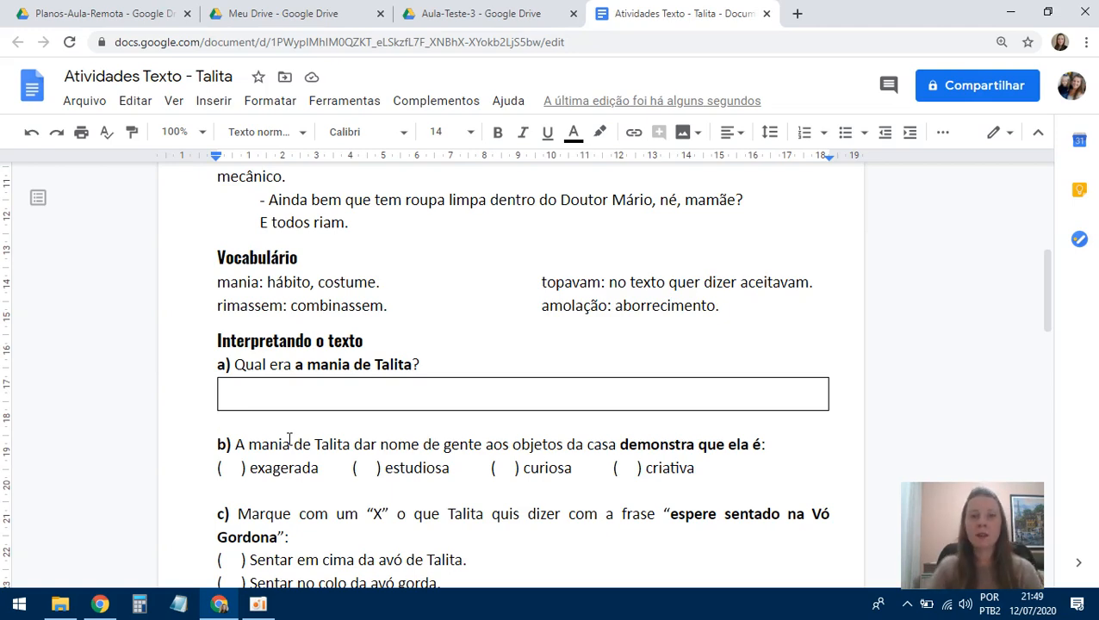
Step: Open the Passo-a-passo document from the Aula-Teste-3 folder and examine the lesson plan down to its Desenvolvimento da Aula section
{"action": "left_click", "coordinate": [455, 16]}
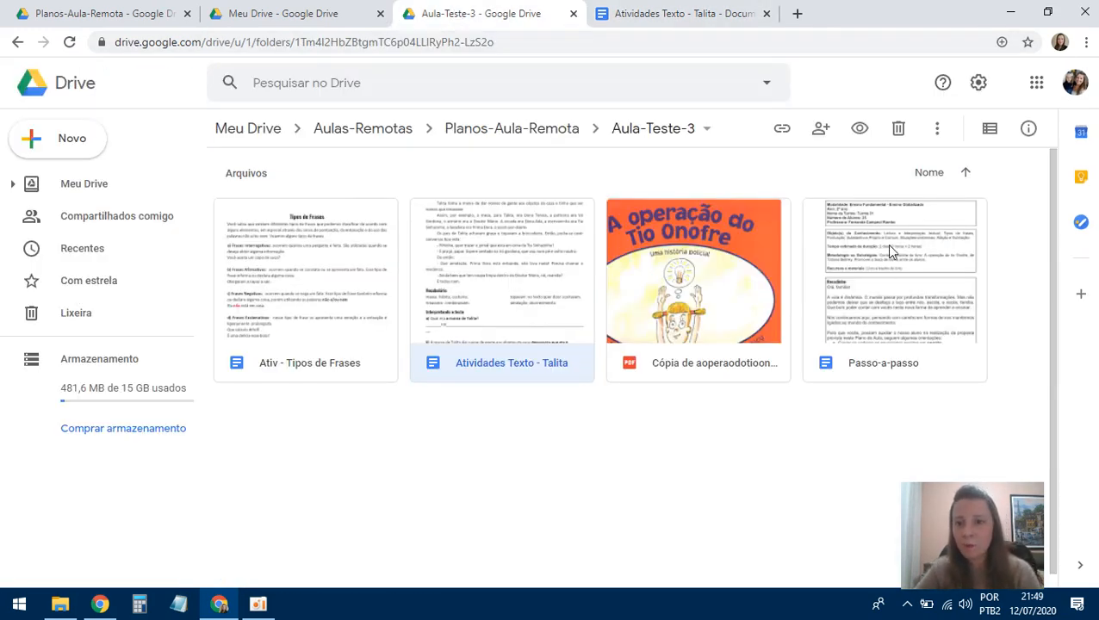
{"action": "double_click", "coordinate": [888, 246]}
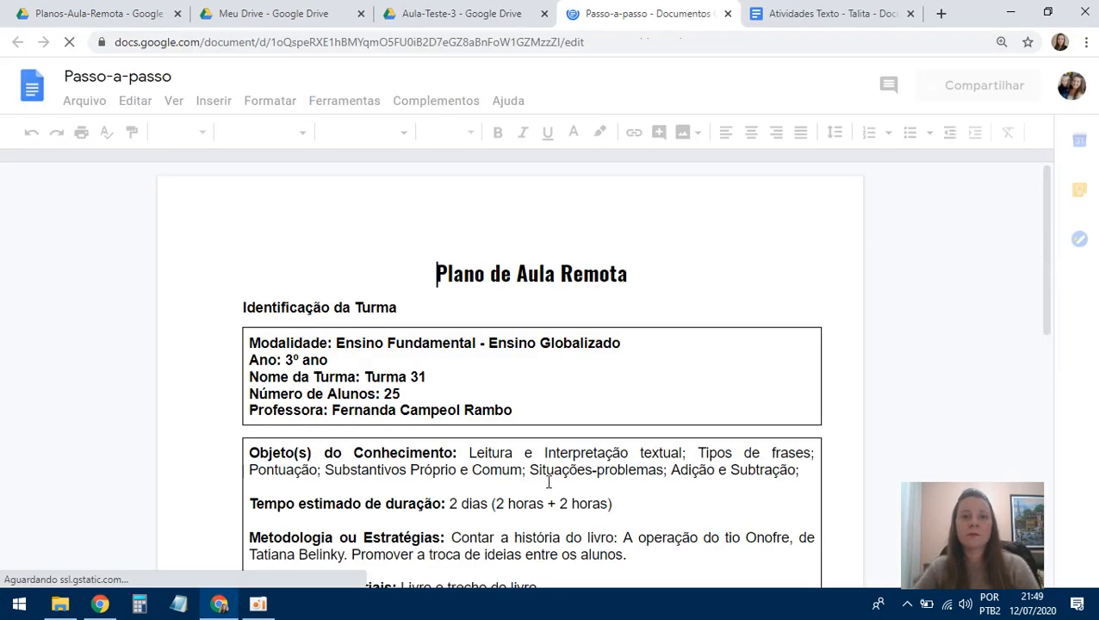
{"action": "scroll", "coordinate": [464, 449], "scroll_direction": "down", "scroll_amount": 3}
{"action": "scroll", "coordinate": [463, 451], "scroll_direction": "down", "scroll_amount": 3}
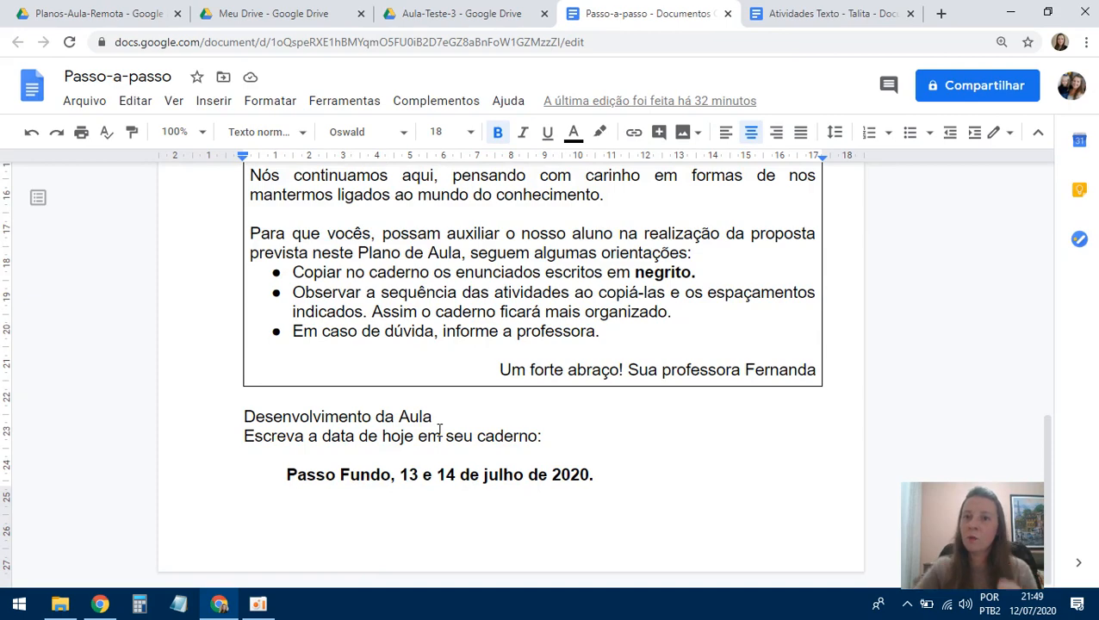
Step: Return to the "Atividades Texto - Talita" document and try marking the "exagerada" option of question b) with an x, erasing it again
{"action": "left_click", "coordinate": [782, 22]}
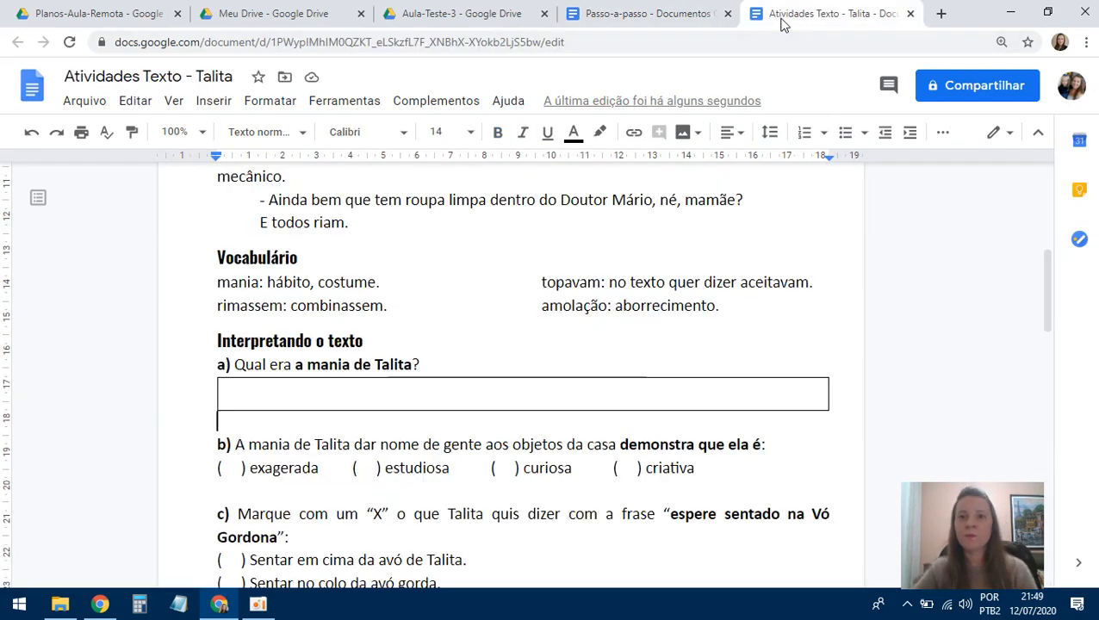
{"action": "scroll", "coordinate": [584, 310], "scroll_direction": "down", "scroll_amount": 1}
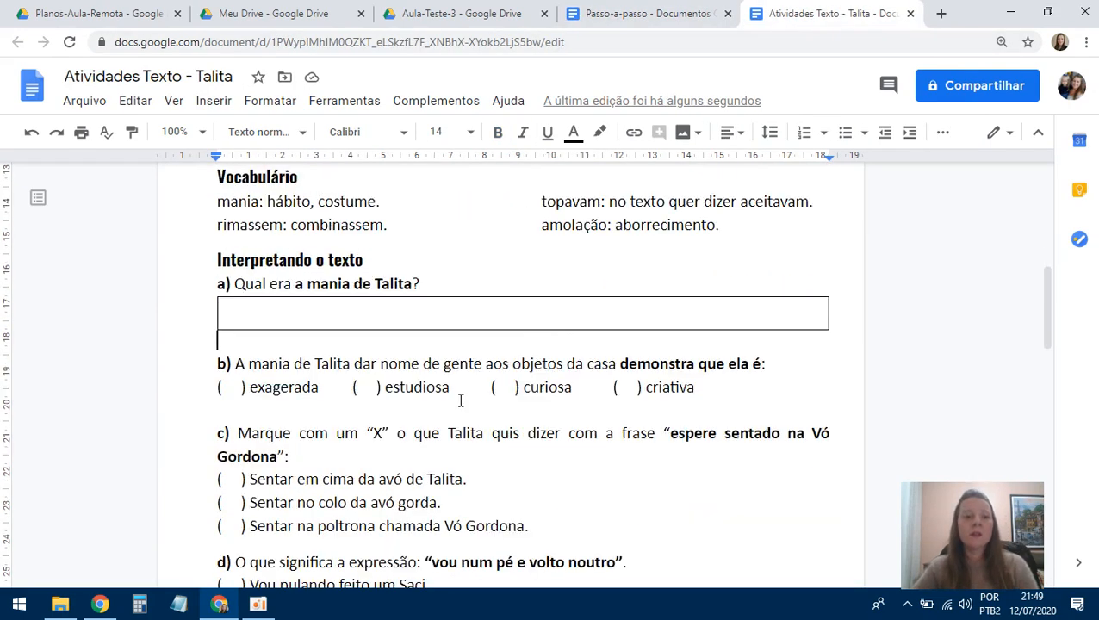
{"action": "left_click", "coordinate": [234, 387]}
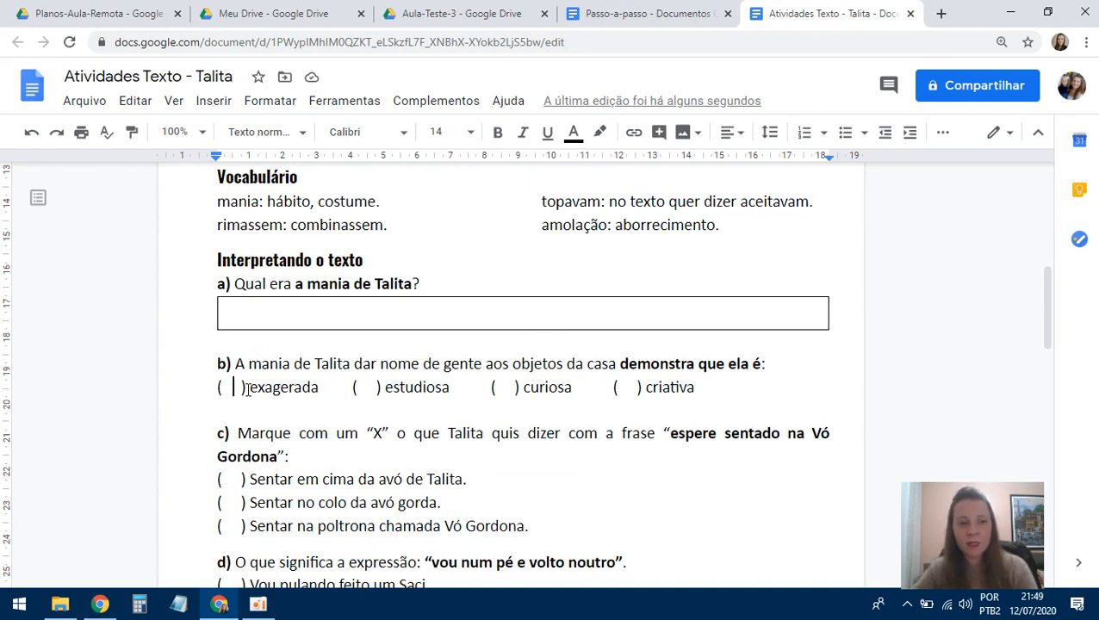
{"action": "scroll", "coordinate": [253, 396], "scroll_direction": "down", "scroll_amount": 1}
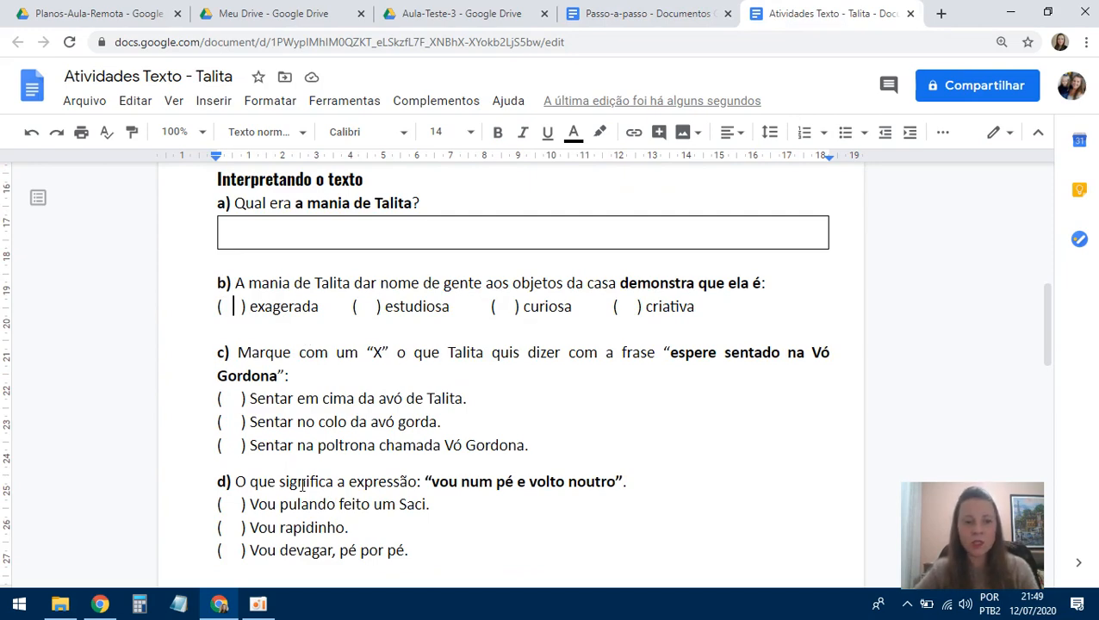
{"action": "scroll", "coordinate": [358, 484], "scroll_direction": "down", "scroll_amount": 1}
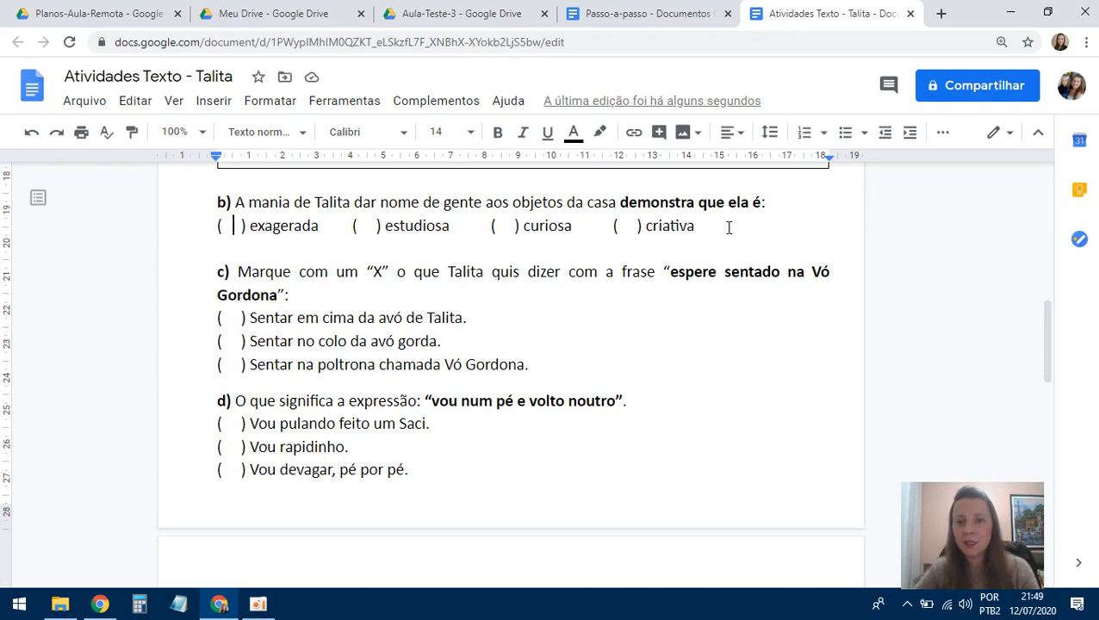
{"action": "key", "text": "BackSpace"}
{"action": "type", "text": "x"}
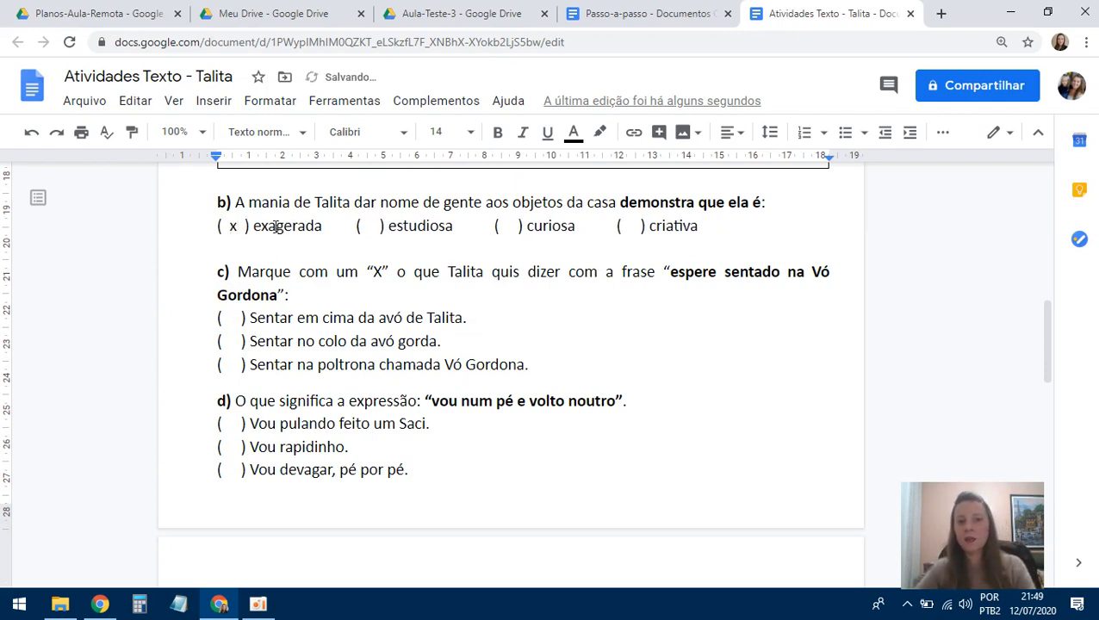
{"action": "key", "text": "BackSpace"}
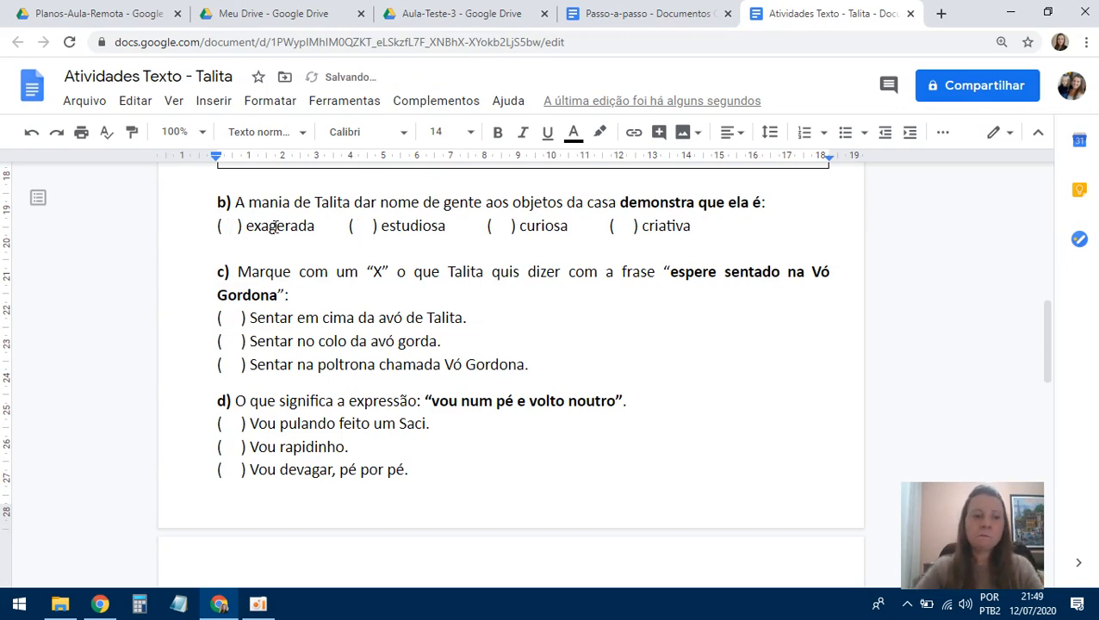
Step: Replace the answer line of item a) under Nossa Língua Portuguesa with a 1 x 1 table and remove the surplus blank lines around it
{"action": "scroll", "coordinate": [230, 299], "scroll_direction": "down", "scroll_amount": 4}
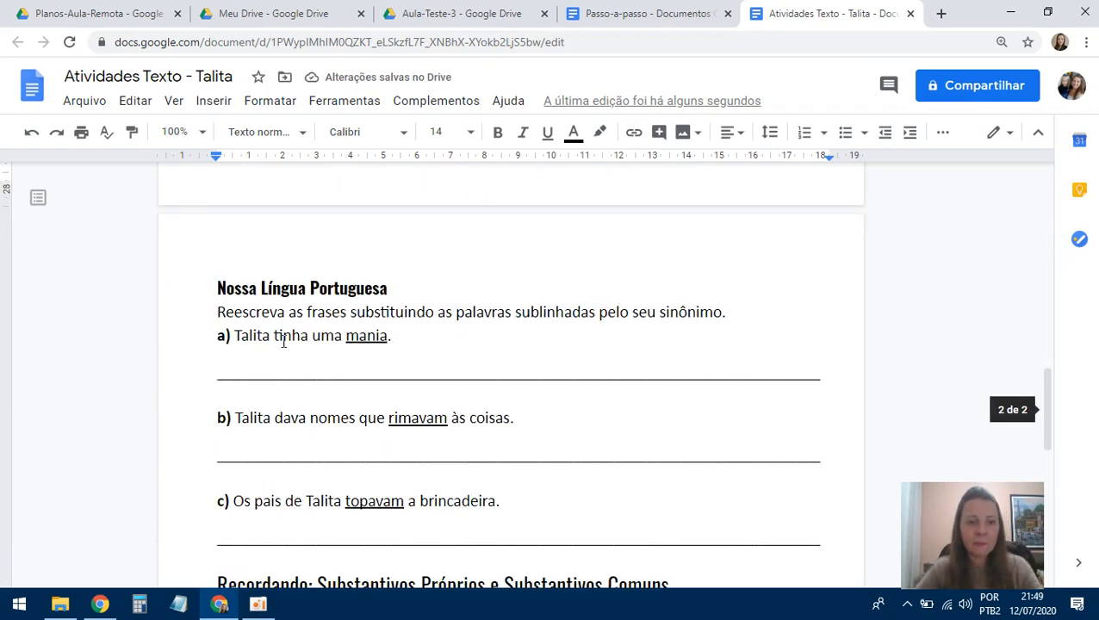
{"action": "left_click_drag", "start_coordinate": [221, 376], "coordinate": [437, 373]}
{"action": "left_click", "coordinate": [669, 357]}
{"action": "double_click", "coordinate": [819, 373]}
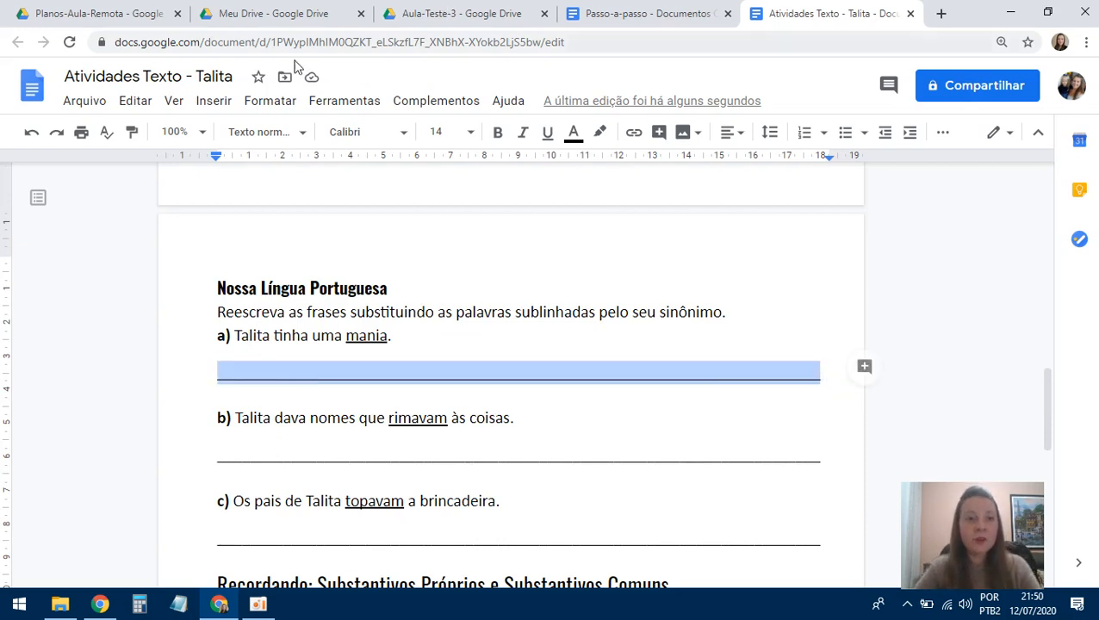
{"action": "left_click", "coordinate": [215, 105]}
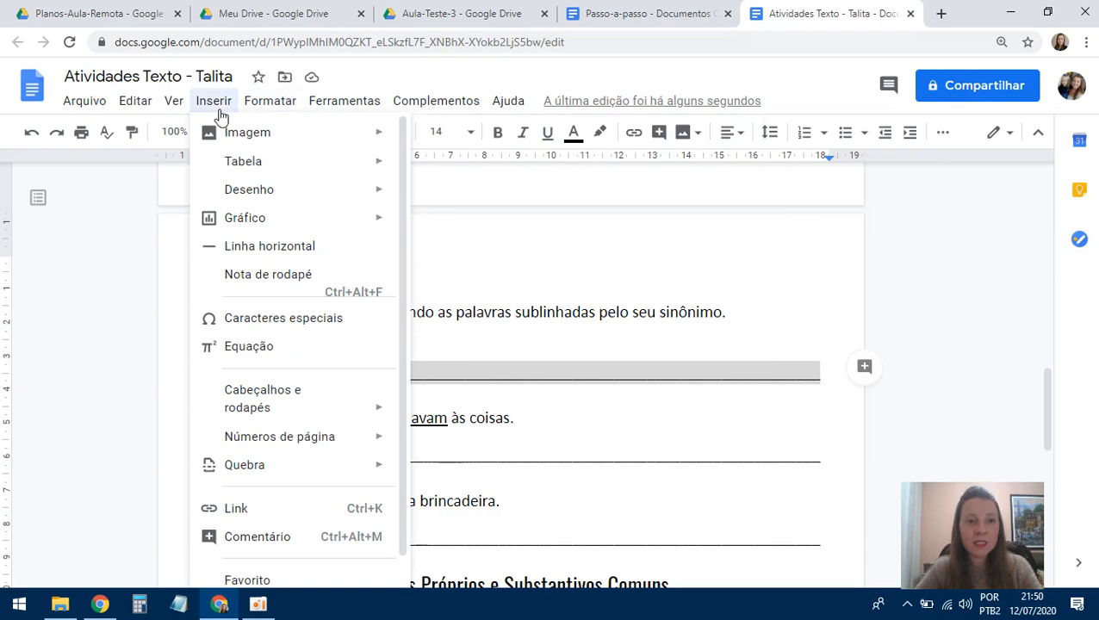
{"action": "mouse_move", "coordinate": [227, 172]}
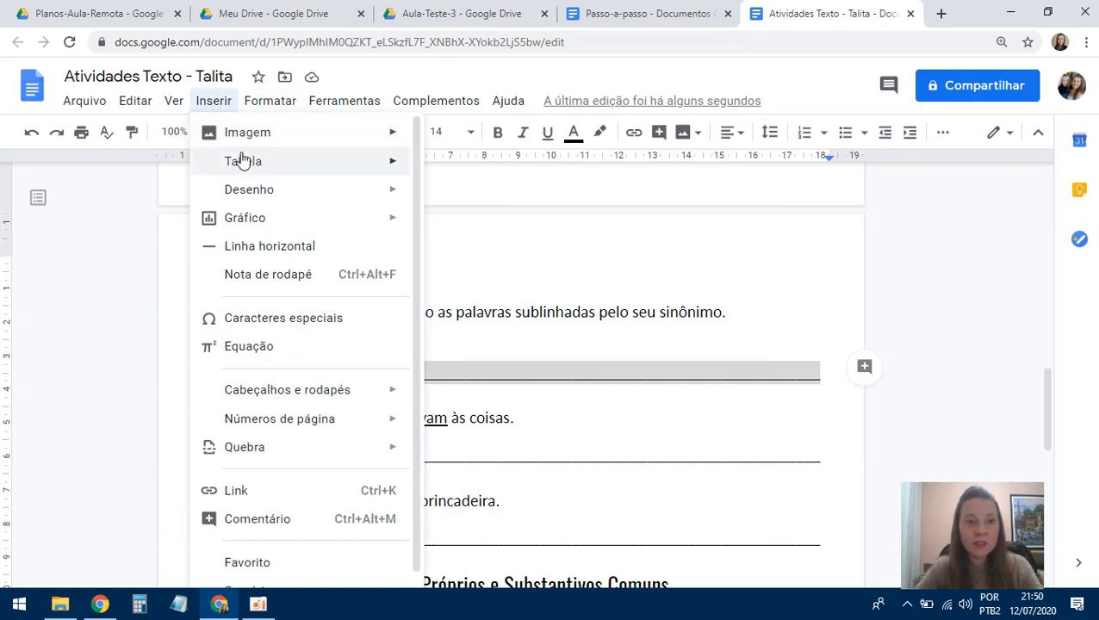
{"action": "left_click", "coordinate": [422, 169]}
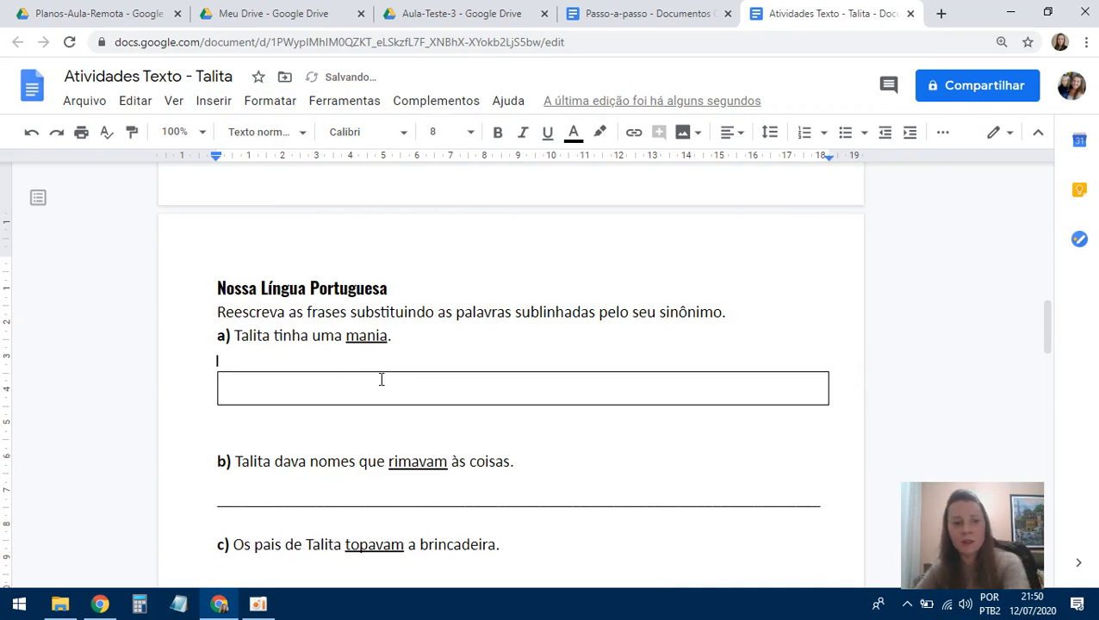
{"action": "key", "text": "BackSpace"}
{"action": "left_click", "coordinate": [245, 413]}
{"action": "key", "text": "BackSpace"}
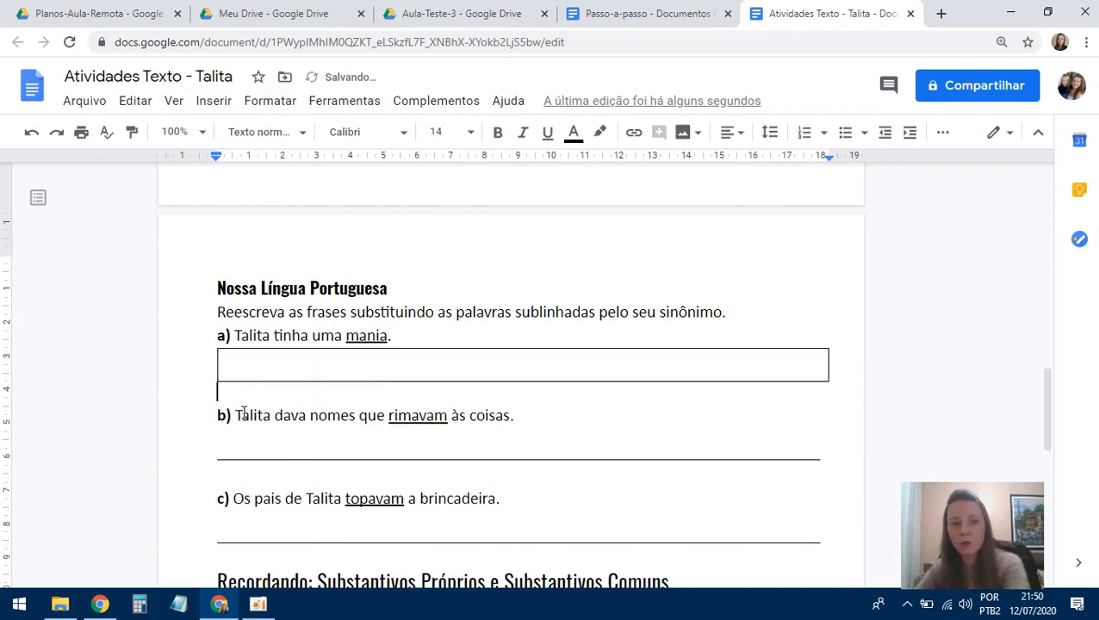
Step: Replace the answer line of item b) "Talita dava nomes que rimavam às coisas" with a 1 x 1 table and remove the blank line above it
{"action": "left_click_drag", "start_coordinate": [214, 457], "coordinate": [832, 454]}
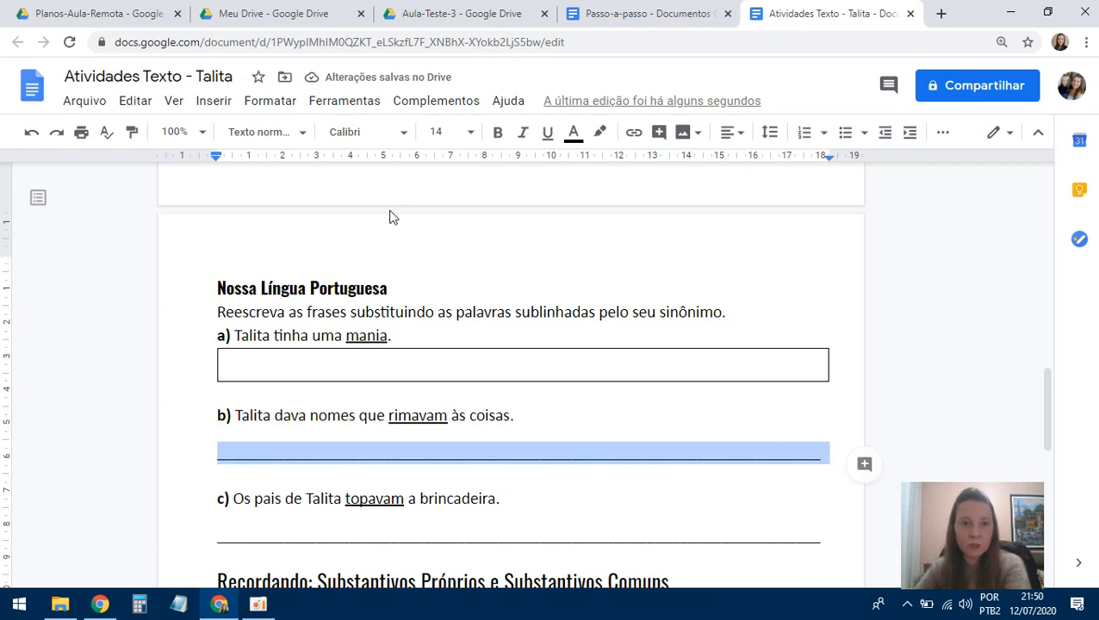
{"action": "key", "text": "BackSpace"}
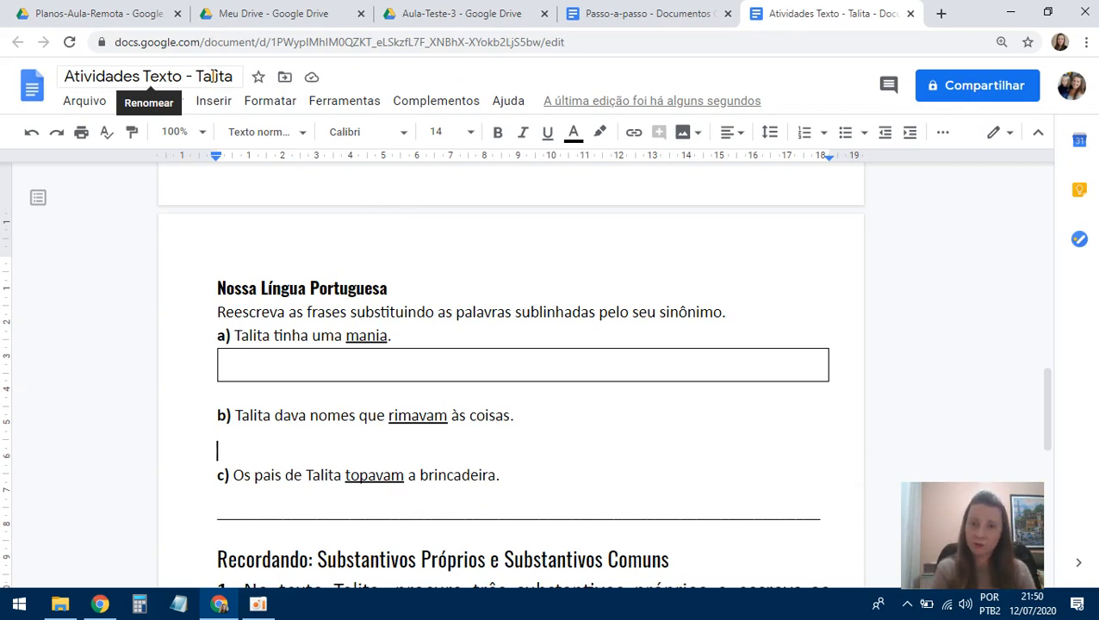
{"action": "left_click", "coordinate": [214, 101]}
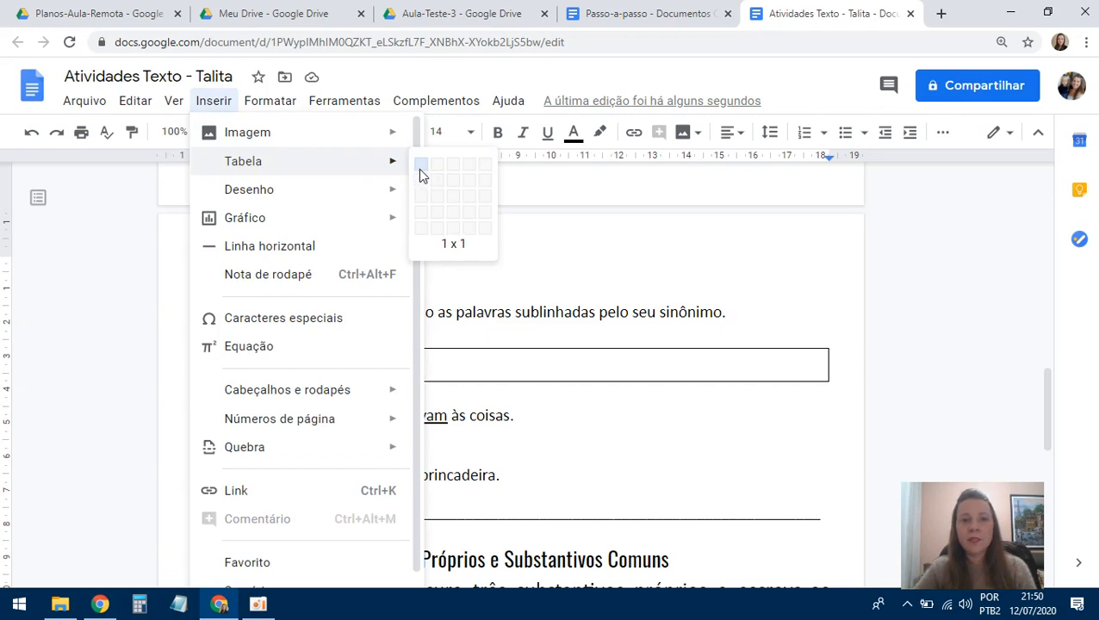
{"action": "left_click", "coordinate": [422, 170]}
{"action": "left_click", "coordinate": [238, 454]}
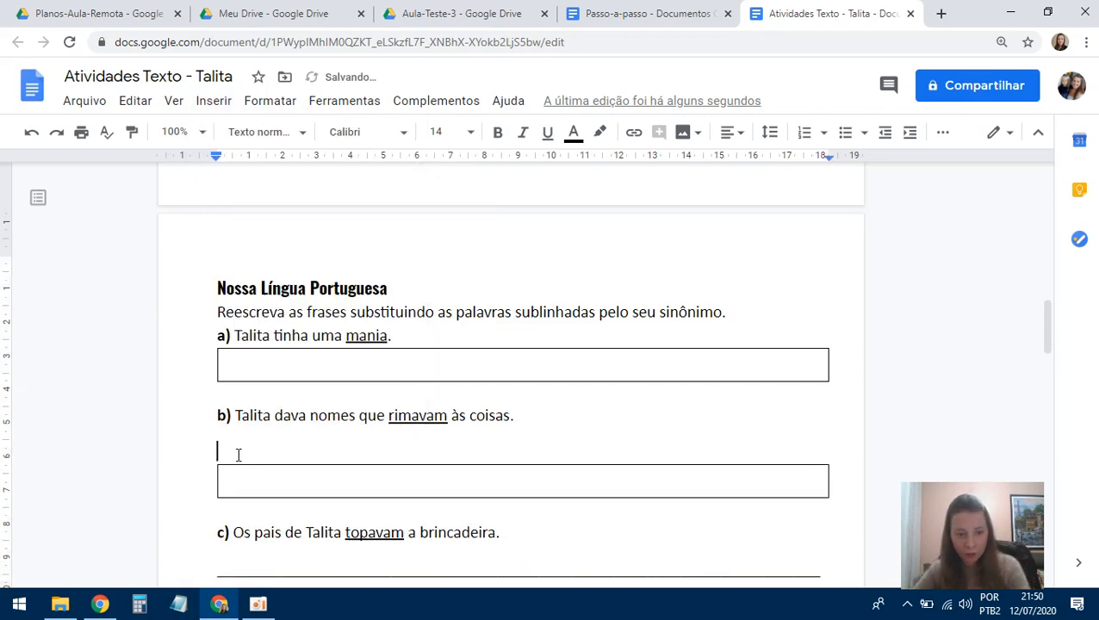
{"action": "key", "text": "BackSpace"}
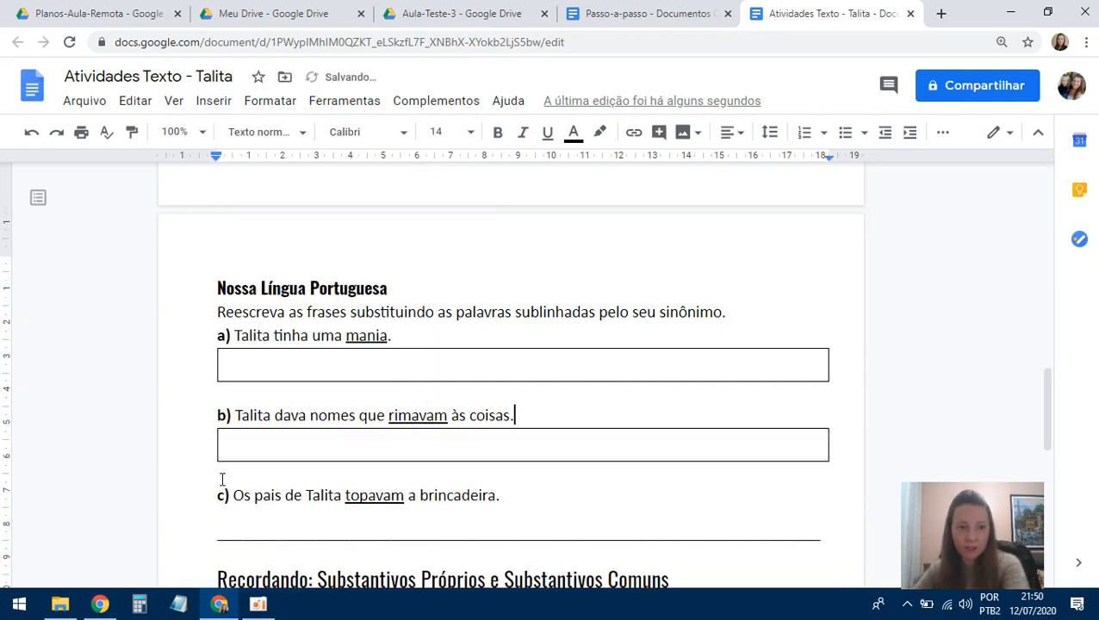
Step: Replace the answer line of item c) "Os pais de Talita topavam a brincadeira" with a 1 x 1 table and remove the blank line above it
{"action": "left_click_drag", "start_coordinate": [223, 530], "coordinate": [828, 414]}
{"action": "key", "text": "BackSpace"}
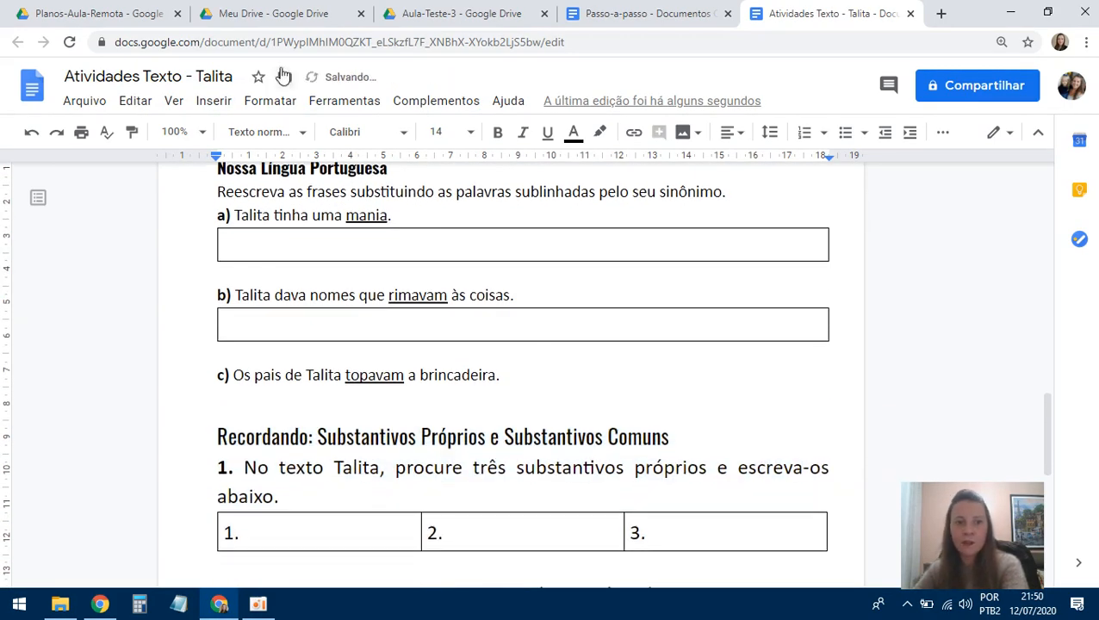
{"action": "left_click", "coordinate": [211, 102]}
{"action": "mouse_move", "coordinate": [252, 161]}
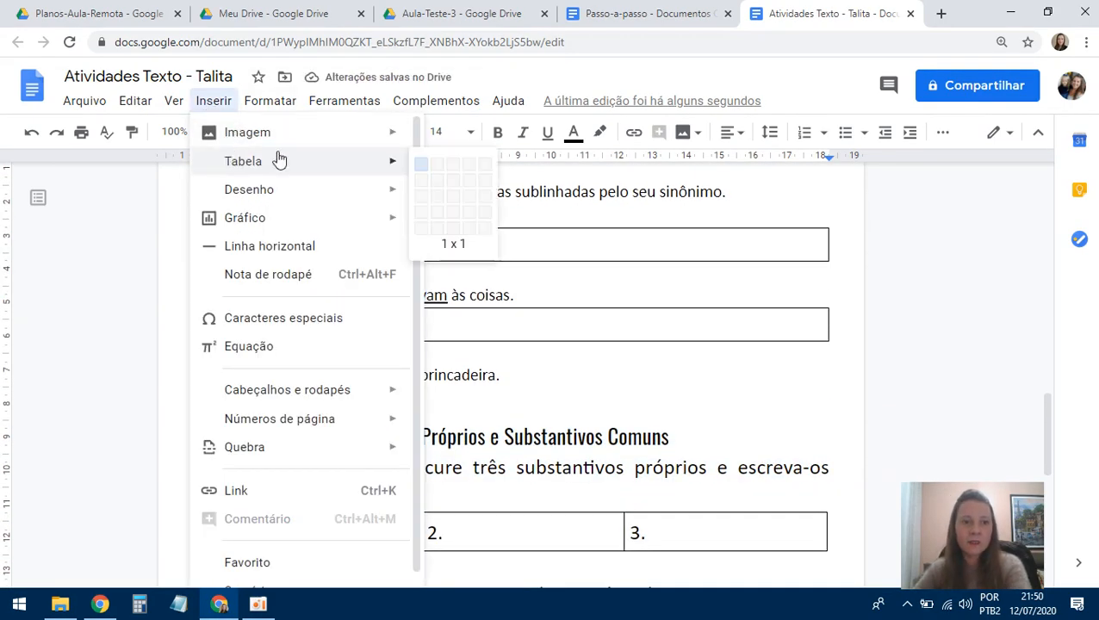
{"action": "left_click", "coordinate": [419, 166]}
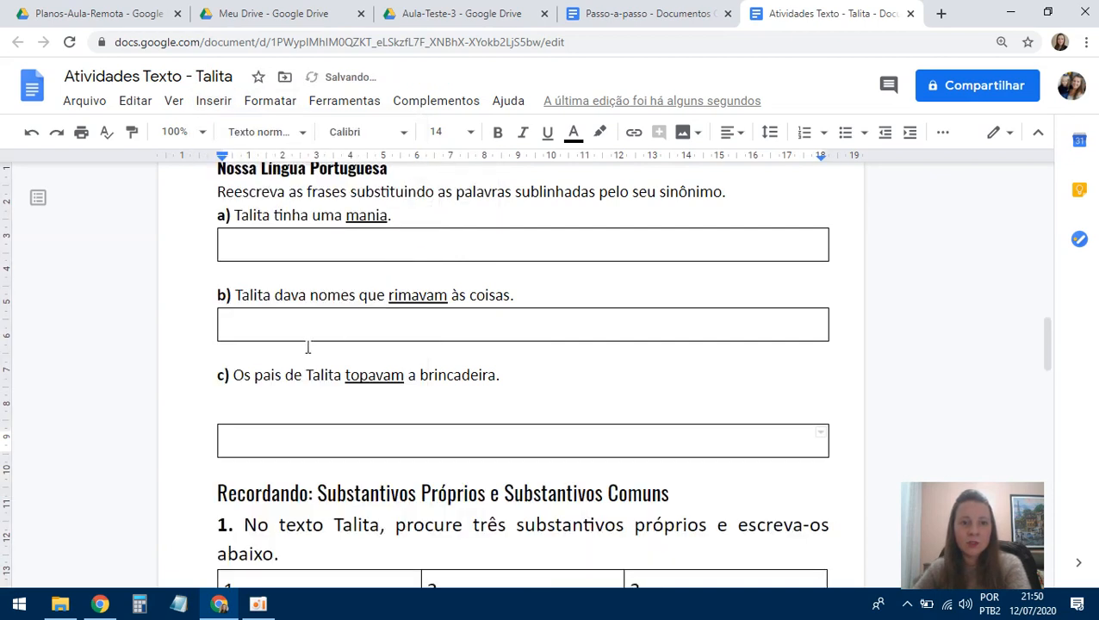
{"action": "left_click", "coordinate": [228, 406]}
{"action": "key", "text": "BackSpace"}
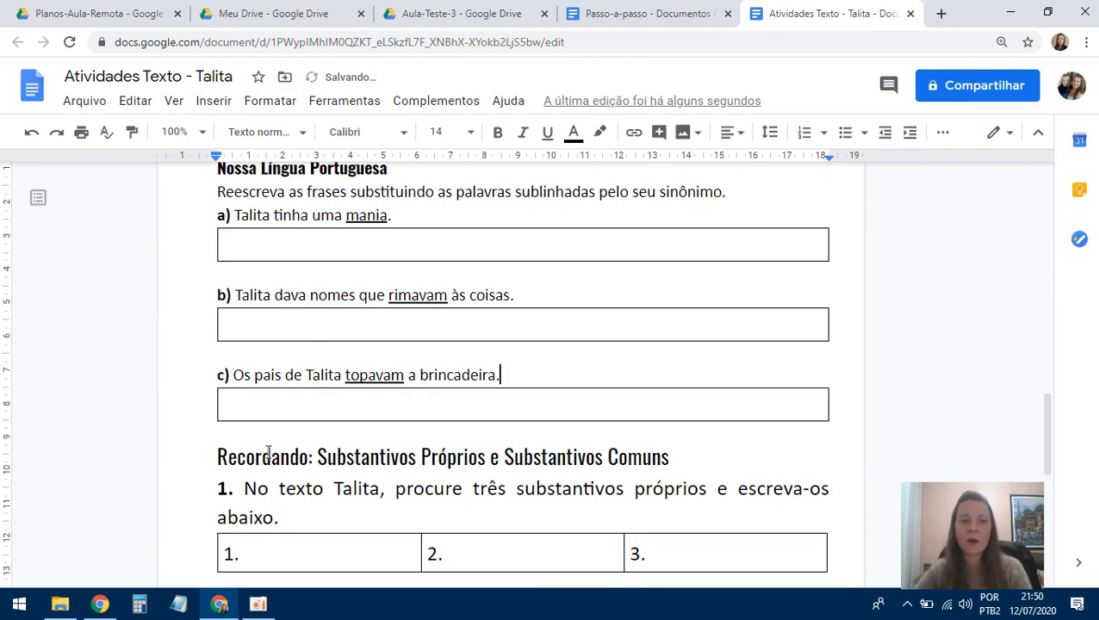
Step: Review the remaining exercises, from "Recordando: Substantivos Próprios e Substantivos Comuns" to the syllable-separation table, and return to the document's beginning
{"action": "scroll", "coordinate": [268, 456], "scroll_direction": "down", "scroll_amount": 1}
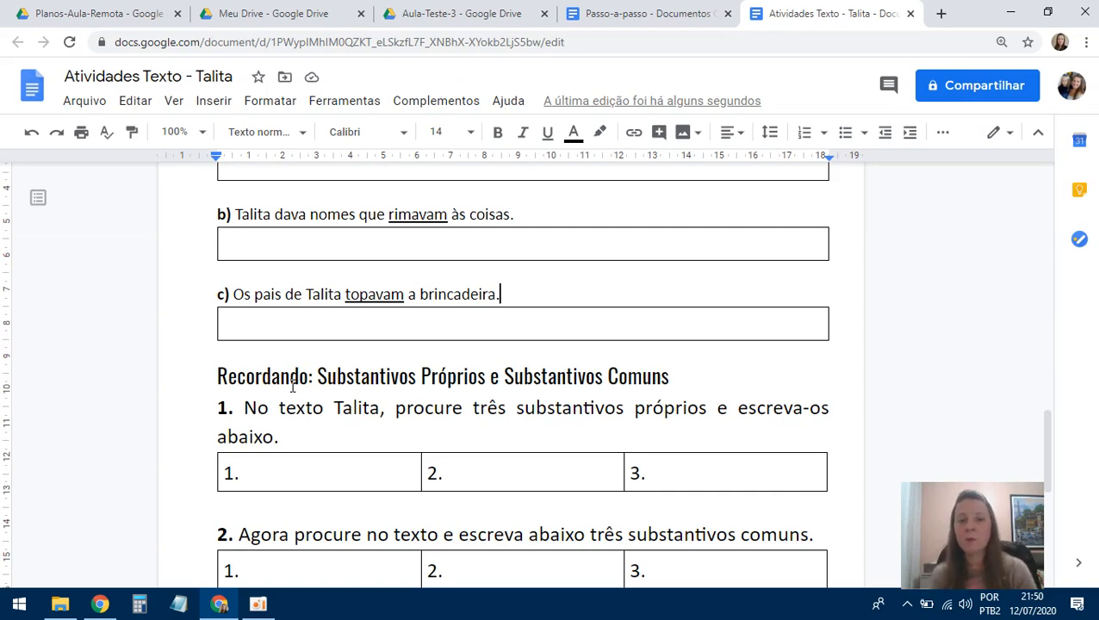
{"action": "scroll", "coordinate": [275, 400], "scroll_direction": "down", "scroll_amount": 1}
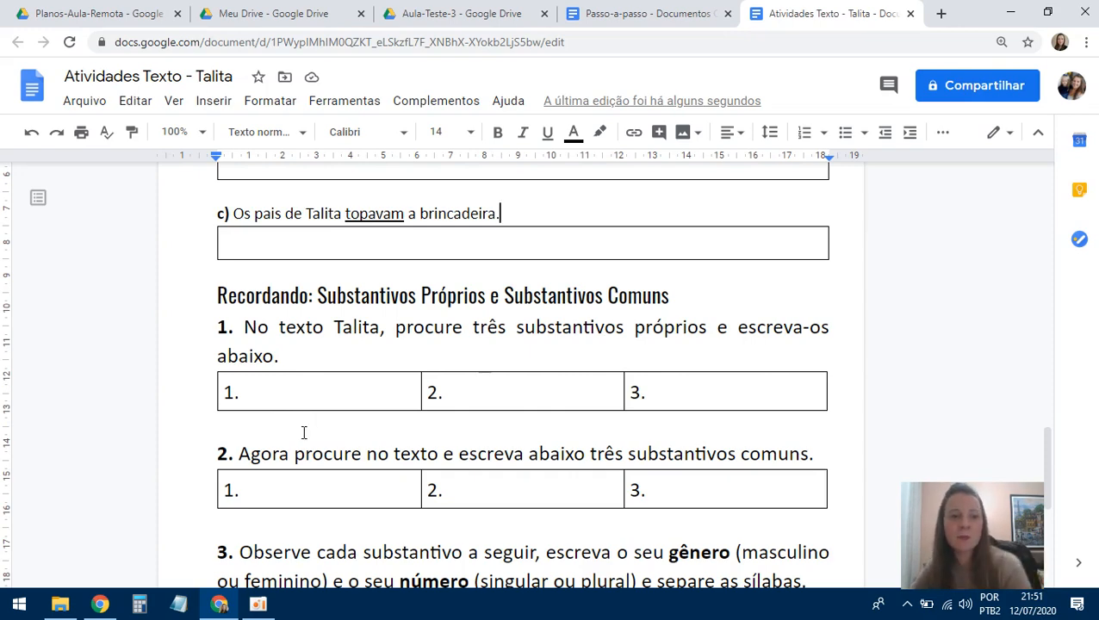
{"action": "scroll", "coordinate": [301, 419], "scroll_direction": "down", "scroll_amount": 2}
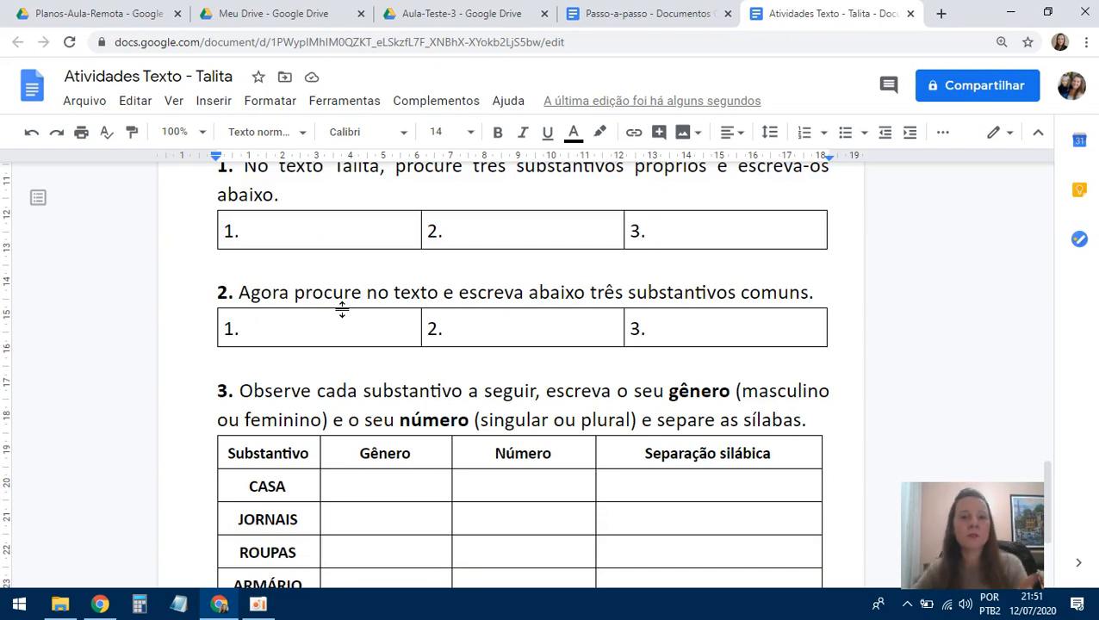
{"action": "scroll", "coordinate": [348, 312], "scroll_direction": "down", "scroll_amount": 1}
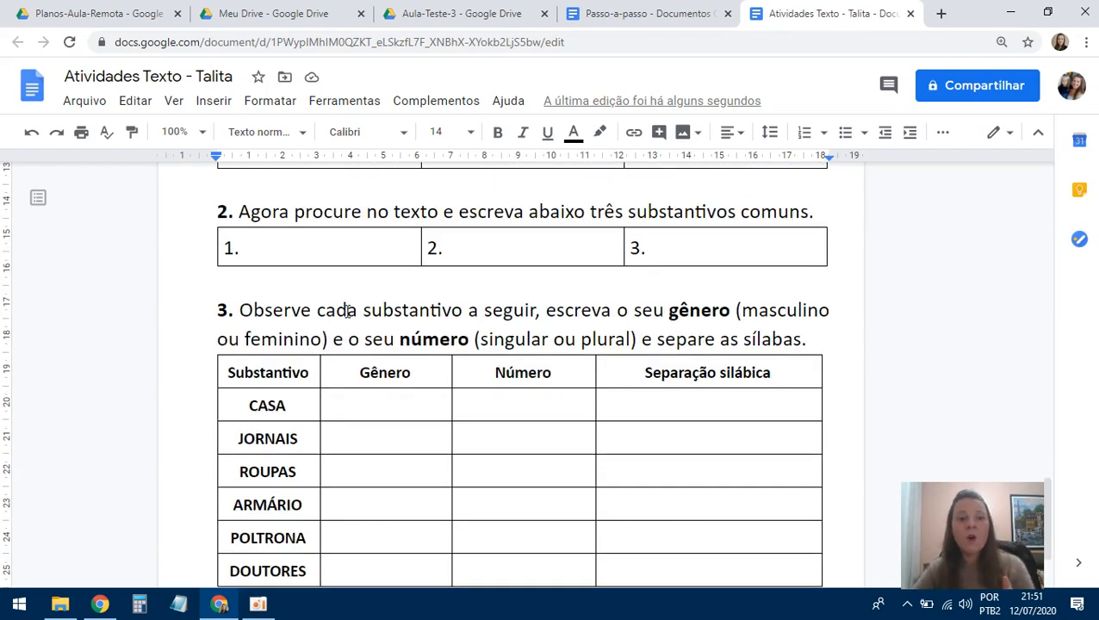
{"action": "scroll", "coordinate": [353, 319], "scroll_direction": "down", "scroll_amount": 1}
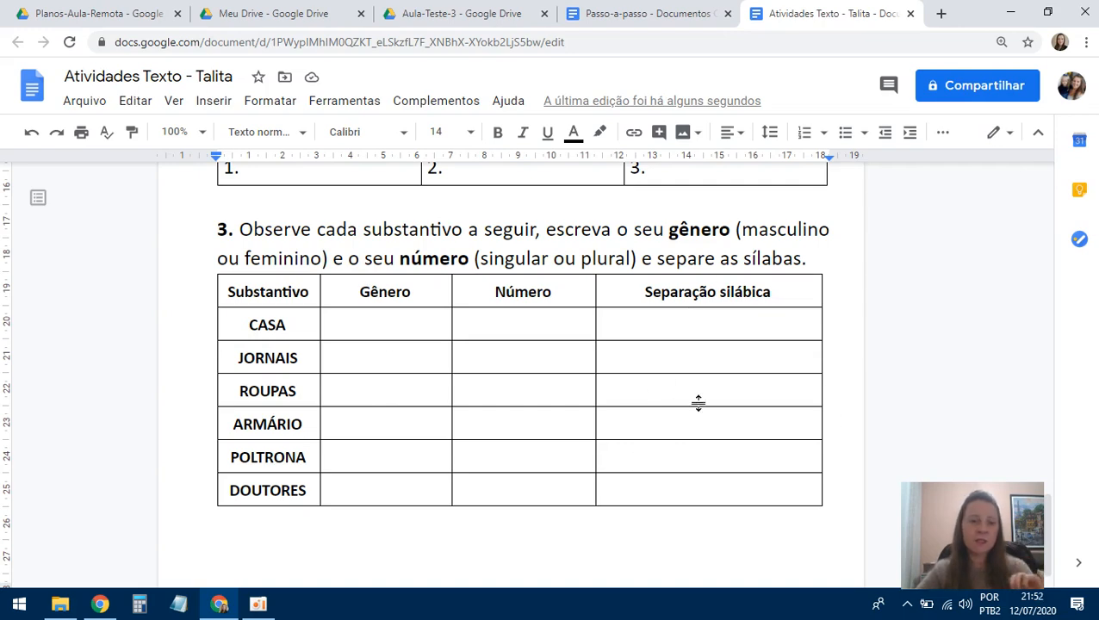
{"action": "scroll", "coordinate": [699, 402], "scroll_direction": "down", "scroll_amount": 1}
{"action": "scroll", "coordinate": [701, 403], "scroll_direction": "up", "scroll_amount": 15}
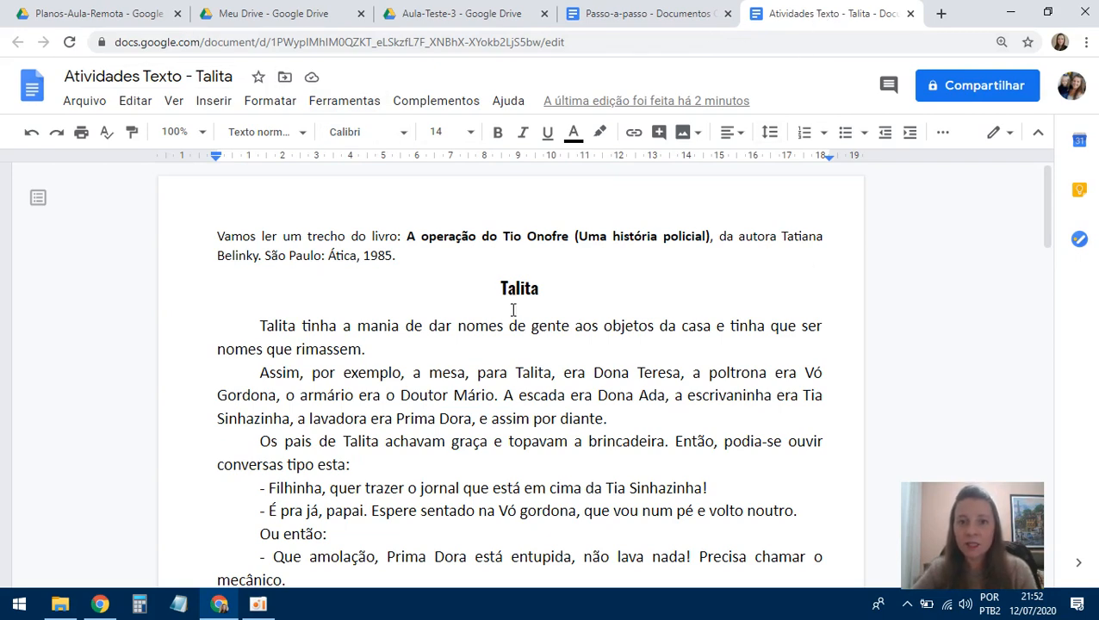
Step: Check which Google account the document is using and open Google Classroom in a new browser tab
{"action": "left_click", "coordinate": [1072, 87]}
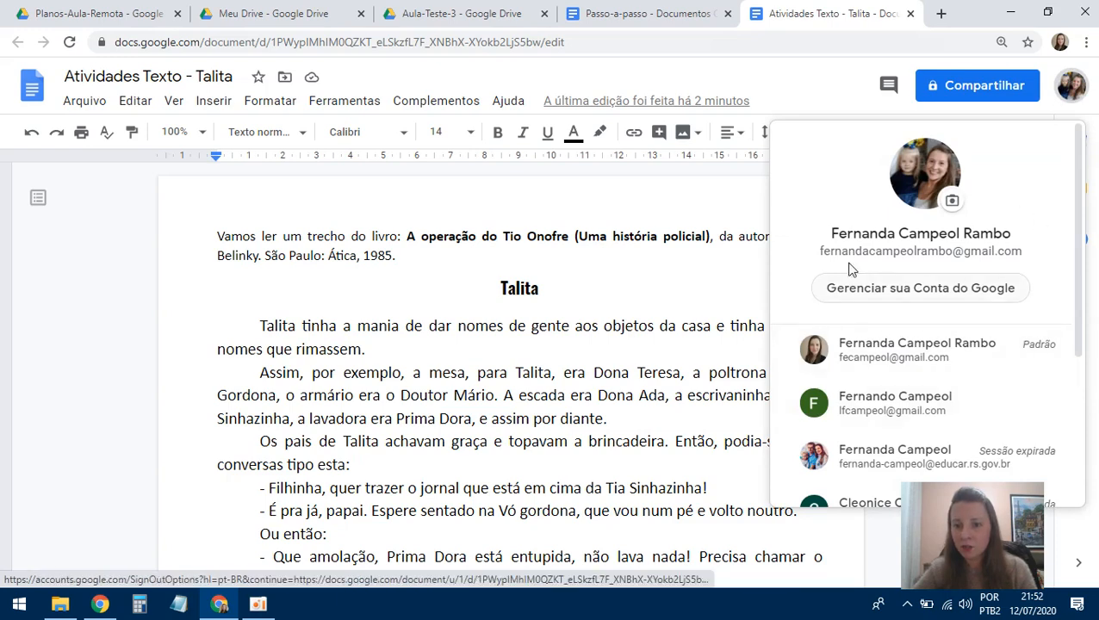
{"action": "left_click", "coordinate": [941, 12]}
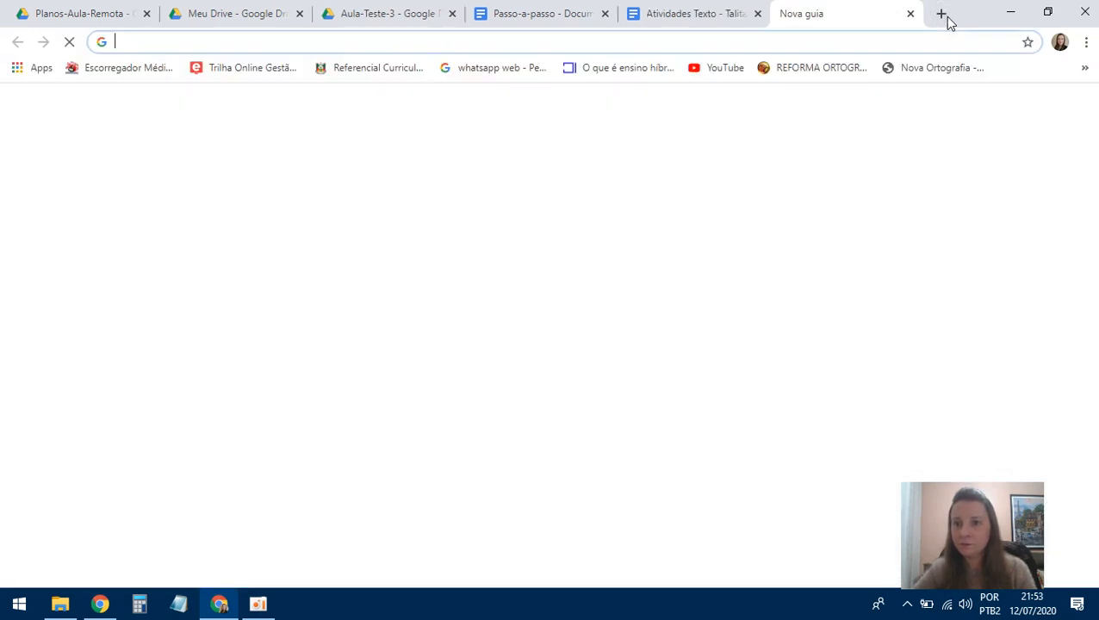
{"action": "left_click", "coordinate": [1040, 106]}
{"action": "scroll", "coordinate": [971, 344], "scroll_direction": "down", "scroll_amount": 3}
{"action": "scroll", "coordinate": [971, 344], "scroll_direction": "down", "scroll_amount": 3}
{"action": "left_click", "coordinate": [1046, 297]}
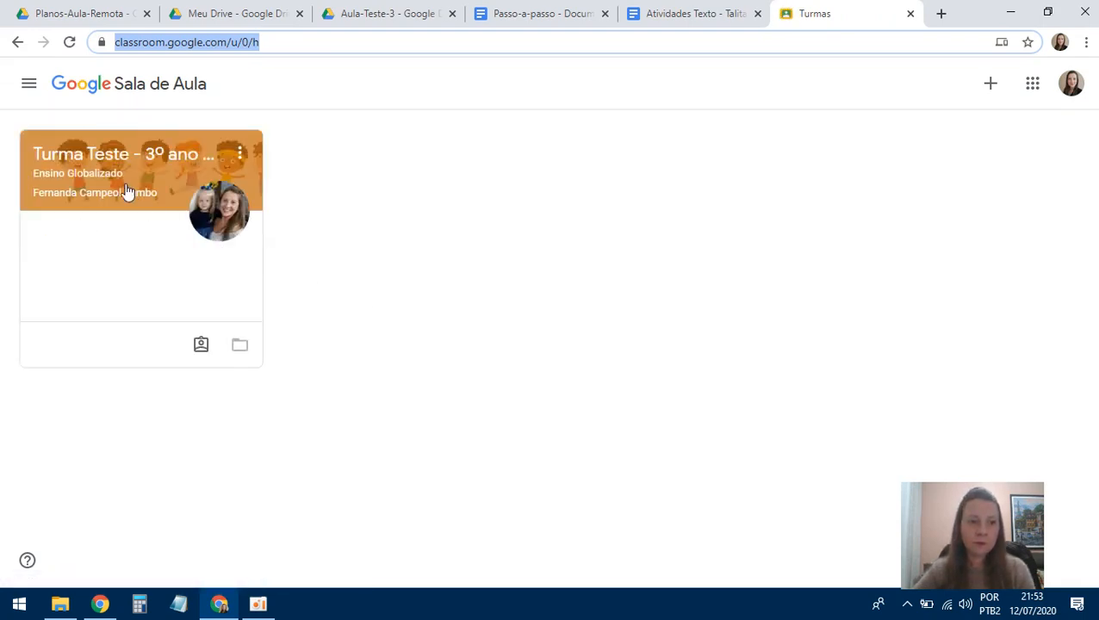
Step: Open the Turma Teste - 3º ano Ensino Fundamental class and examine its Mural and Atividades pages for a way to create an assignment
{"action": "double_click", "coordinate": [131, 179]}
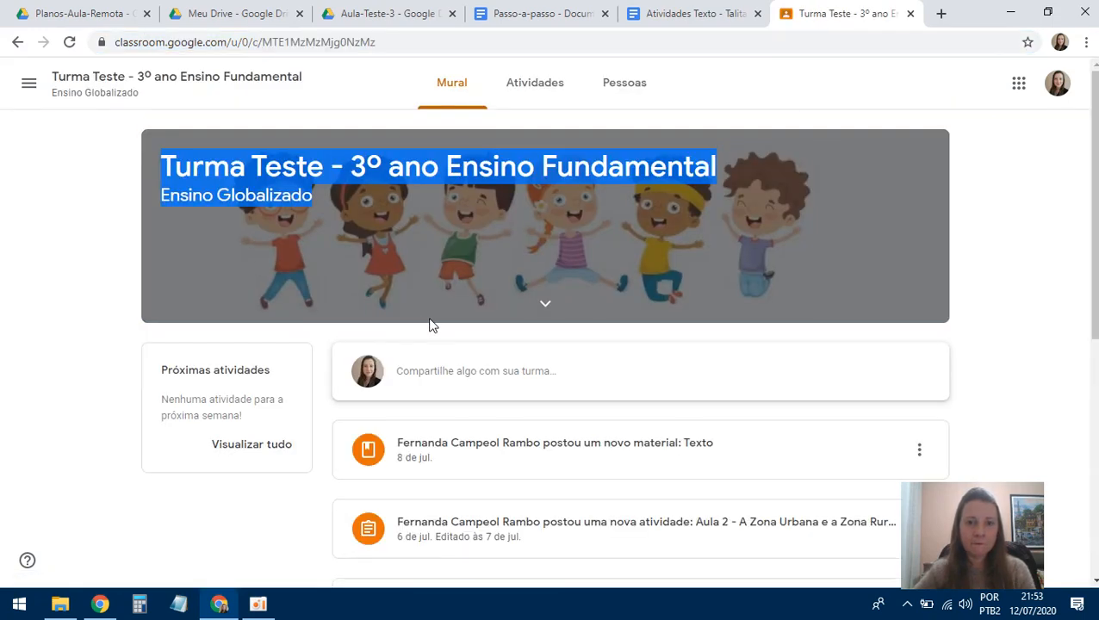
{"action": "scroll", "coordinate": [433, 326], "scroll_direction": "down", "scroll_amount": 1}
{"action": "scroll", "coordinate": [432, 327], "scroll_direction": "up", "scroll_amount": 1}
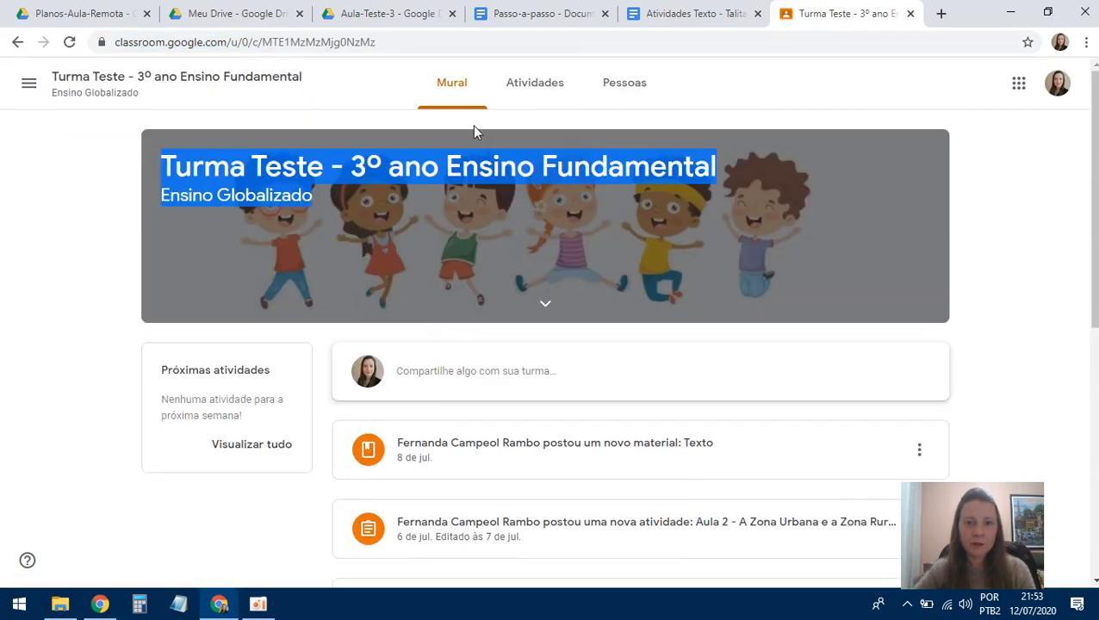
{"action": "left_click", "coordinate": [533, 83]}
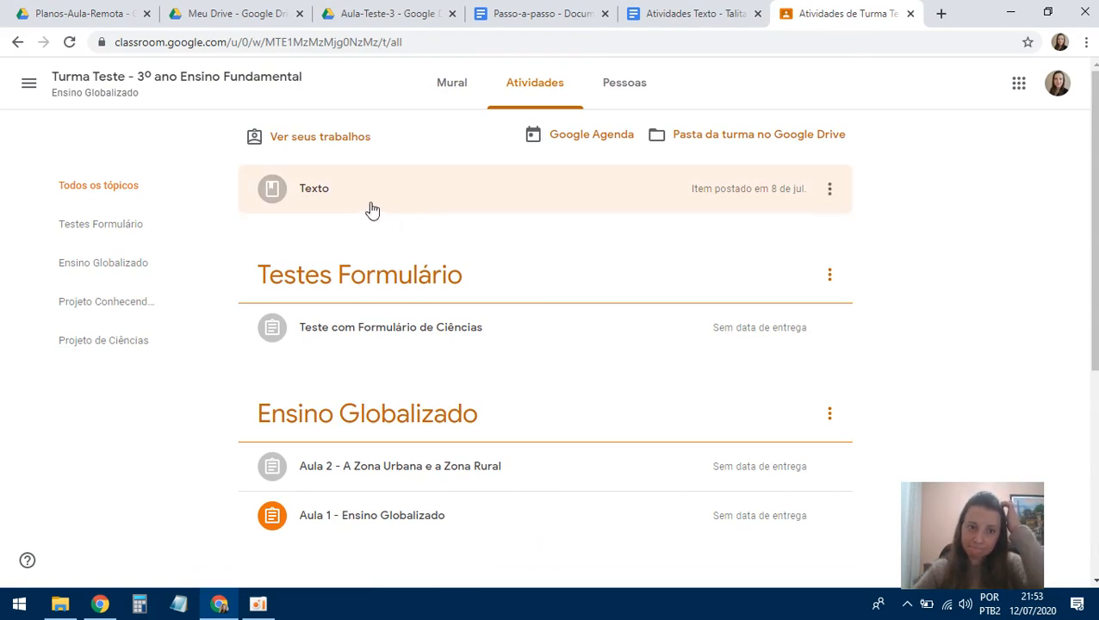
{"action": "scroll", "coordinate": [548, 112], "scroll_direction": "down", "scroll_amount": 2}
{"action": "scroll", "coordinate": [549, 112], "scroll_direction": "up", "scroll_amount": 2}
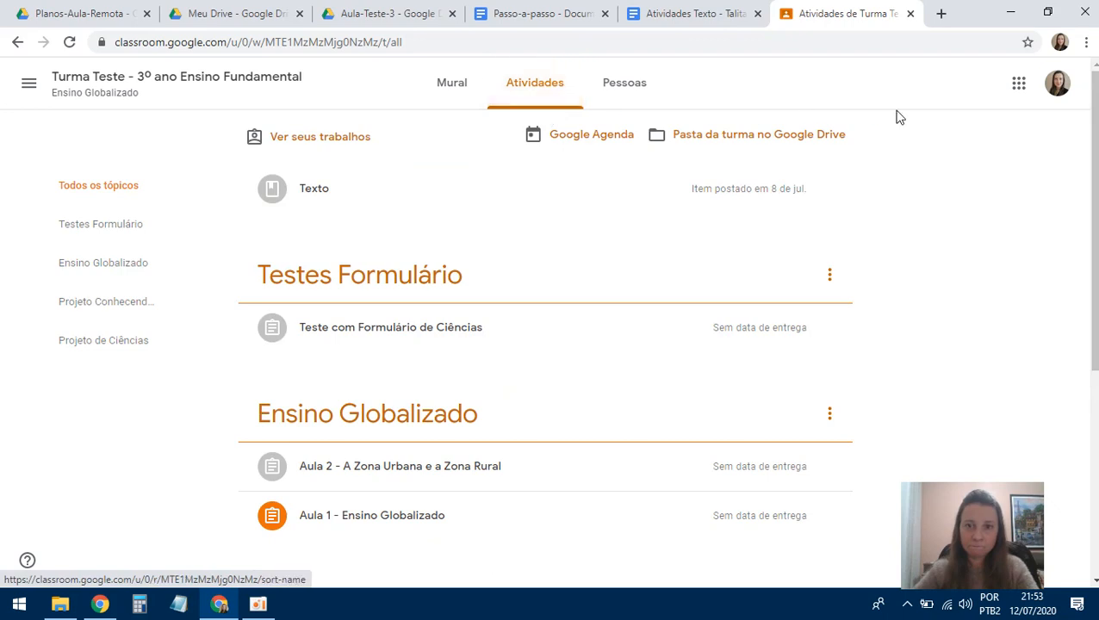
{"action": "left_click", "coordinate": [455, 82]}
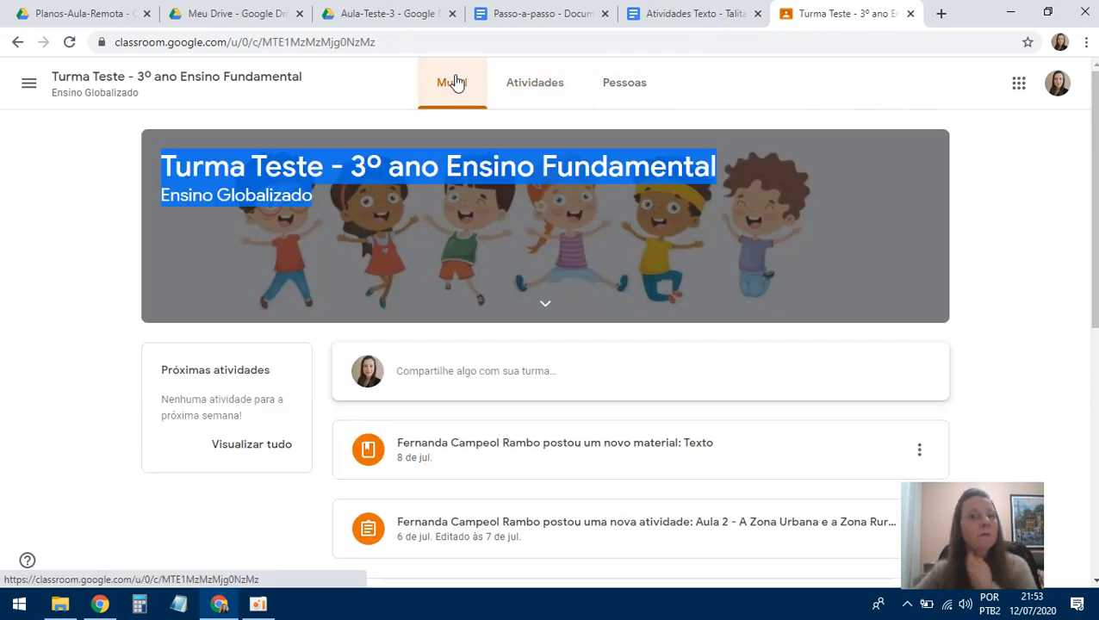
{"action": "left_click", "coordinate": [582, 89]}
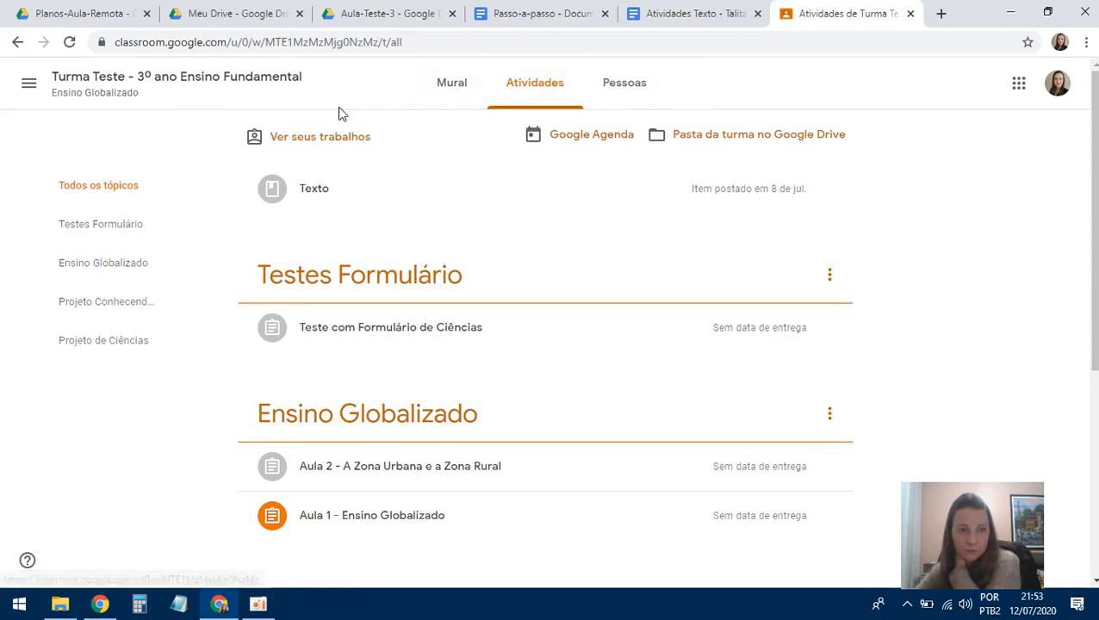
{"action": "left_click", "coordinate": [29, 86]}
{"action": "double_click", "coordinate": [109, 263]}
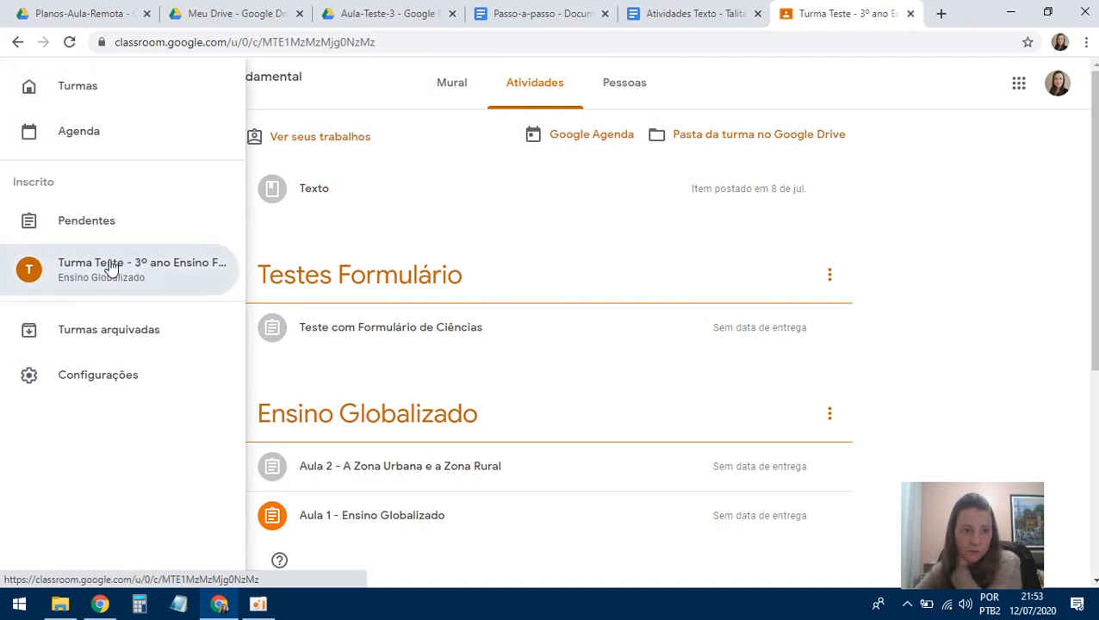
{"action": "scroll", "coordinate": [575, 327], "scroll_direction": "down", "scroll_amount": 2}
{"action": "scroll", "coordinate": [561, 312], "scroll_direction": "up", "scroll_amount": 2}
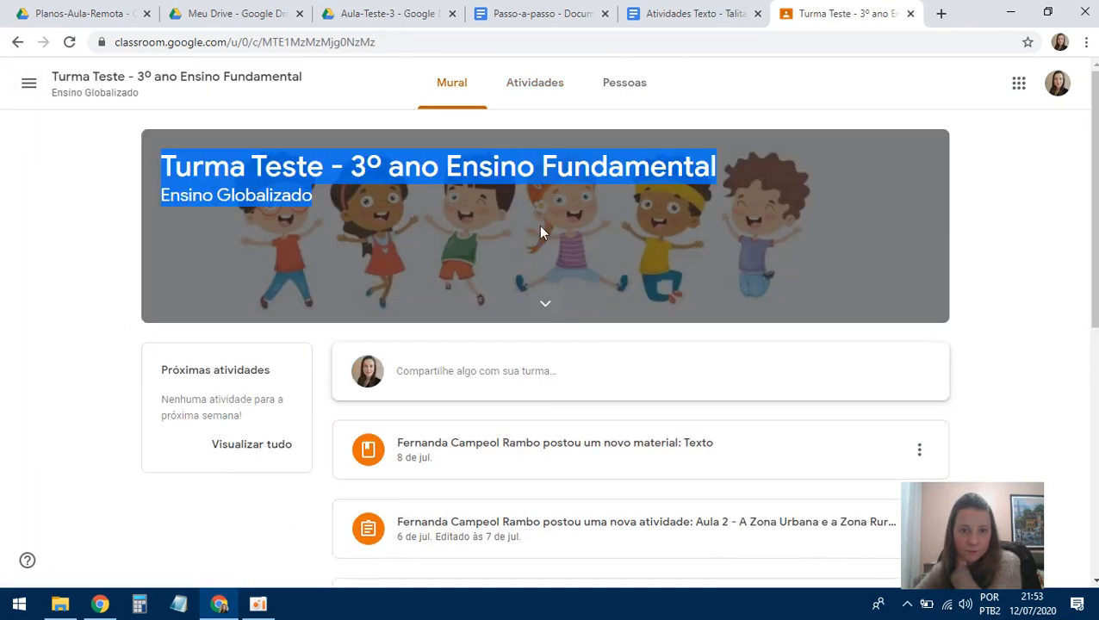
{"action": "left_click", "coordinate": [531, 79]}
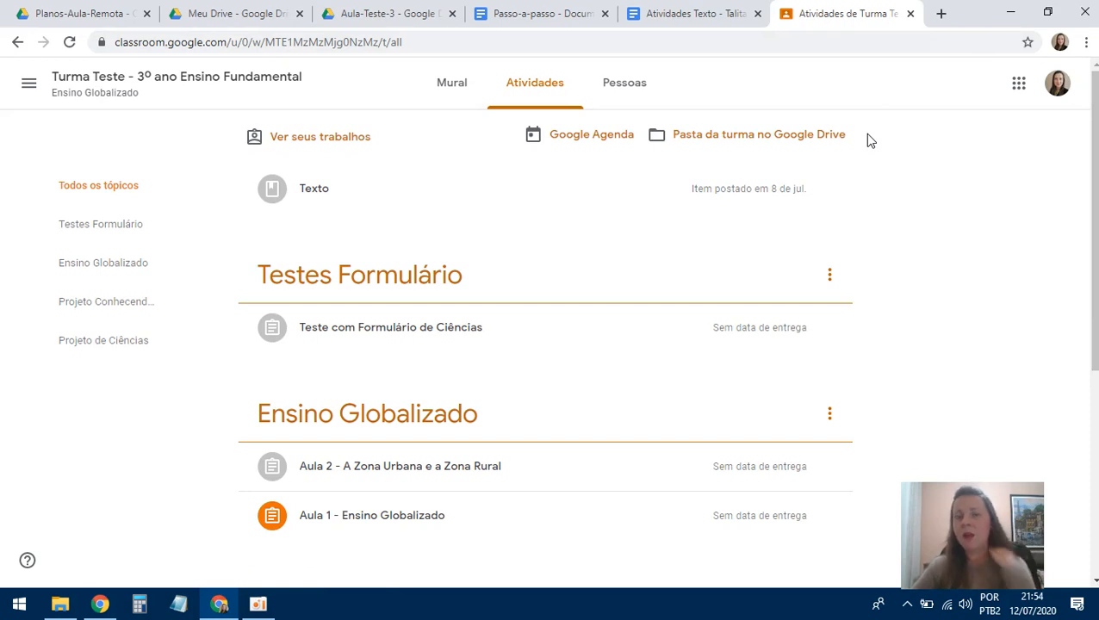
Step: Switch Google Classroom to the teacher's account, the one used for the Talita document
{"action": "left_click", "coordinate": [1058, 83]}
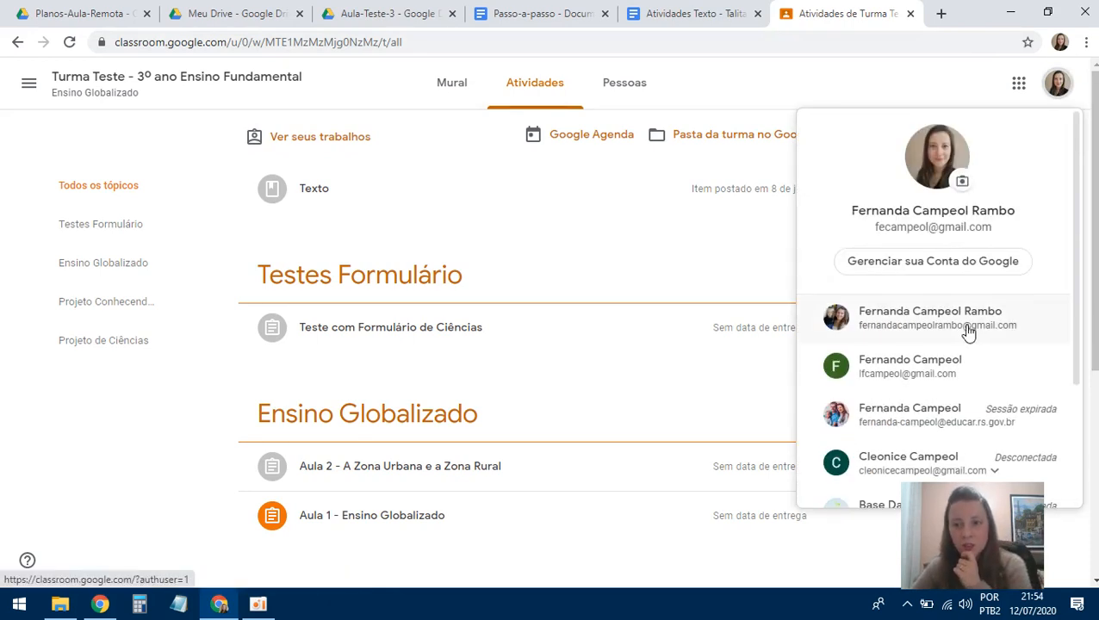
{"action": "left_click", "coordinate": [921, 322]}
{"action": "left_click", "coordinate": [780, 14]}
{"action": "left_click", "coordinate": [1033, 83]}
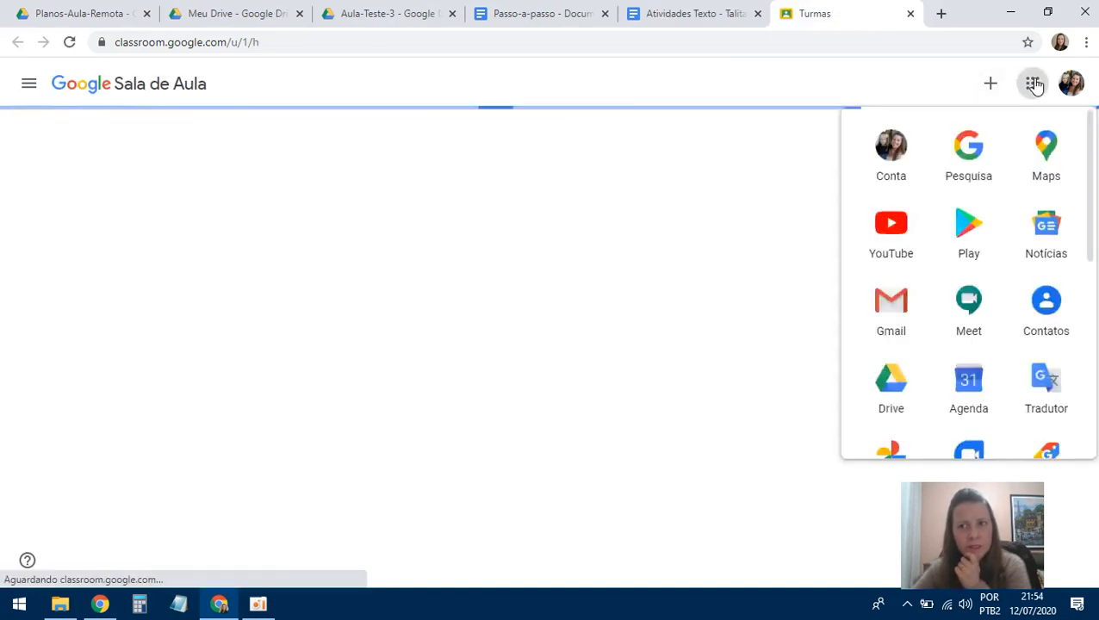
{"action": "left_click", "coordinate": [1034, 82]}
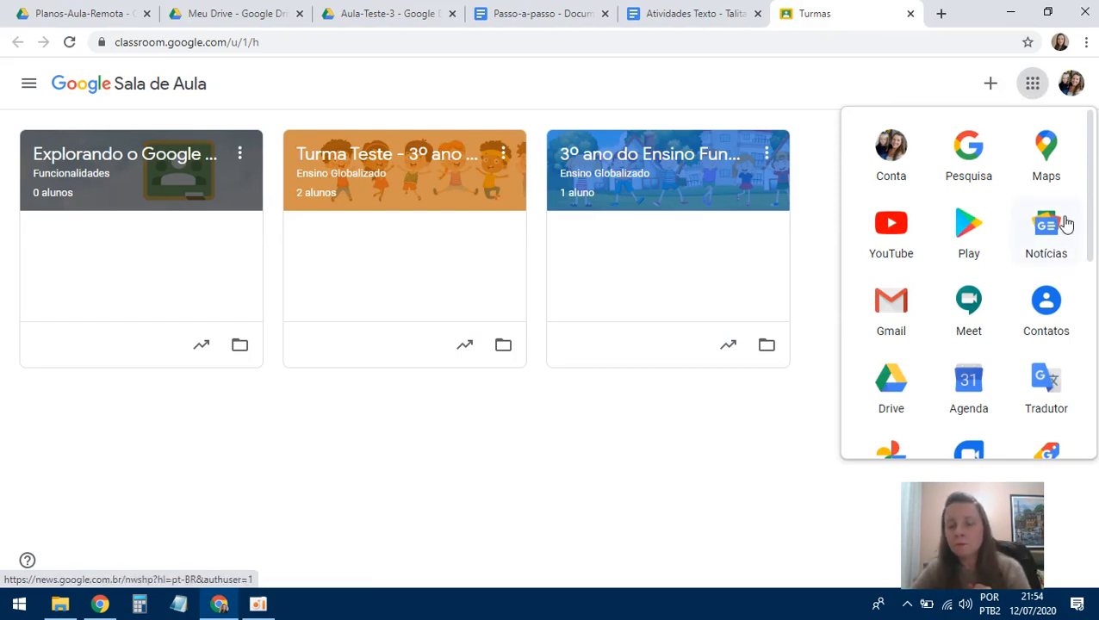
Step: Open the Turma Teste - 3º ano class as teacher and start a new Atividade in its Atividades section
{"action": "left_click", "coordinate": [401, 177]}
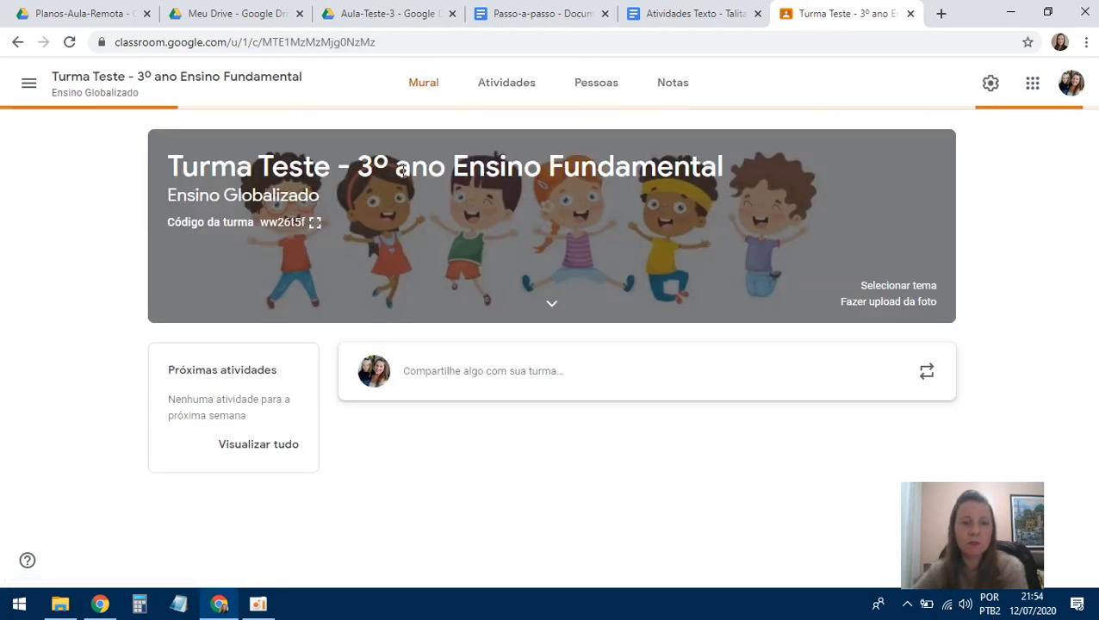
{"action": "scroll", "coordinate": [528, 274], "scroll_direction": "down", "scroll_amount": 2}
{"action": "scroll", "coordinate": [532, 279], "scroll_direction": "up", "scroll_amount": 2}
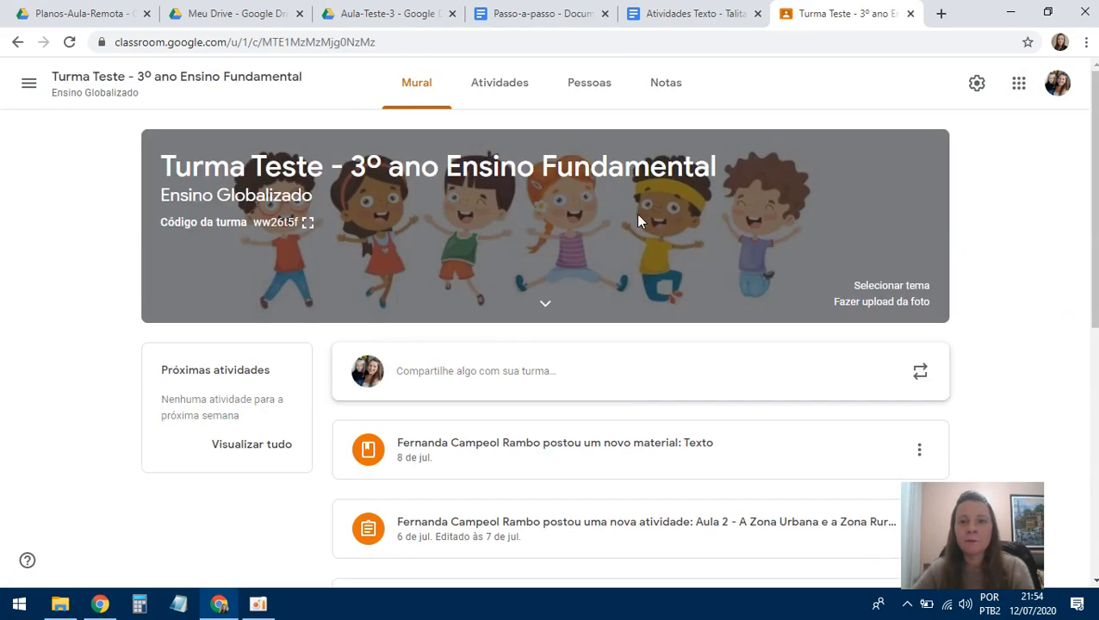
{"action": "left_click", "coordinate": [488, 81]}
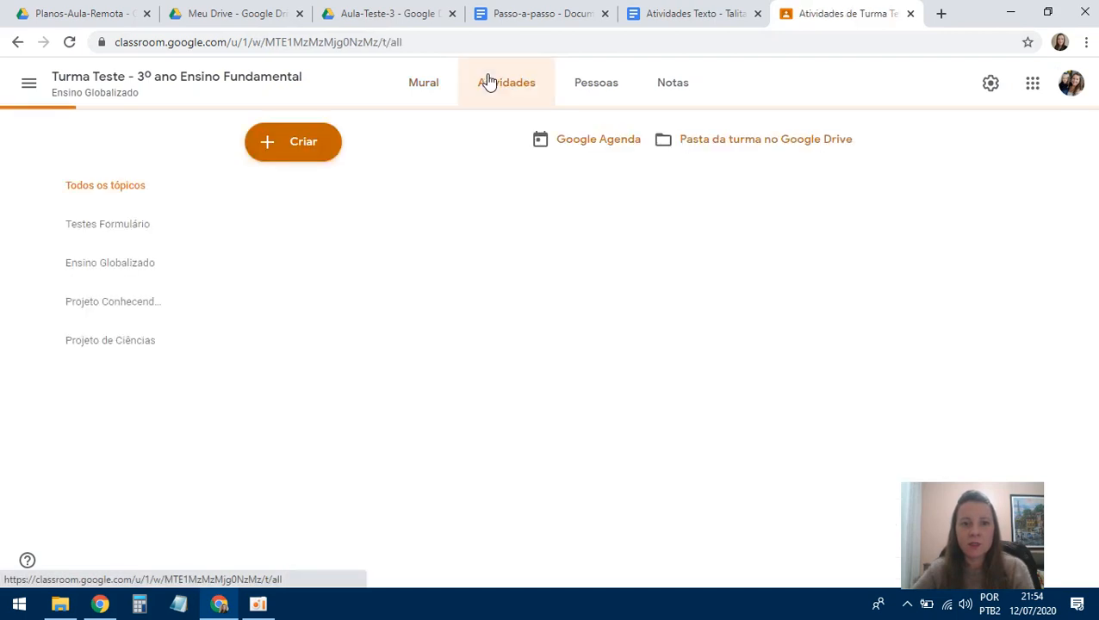
{"action": "left_click", "coordinate": [327, 140]}
{"action": "left_click", "coordinate": [336, 196]}
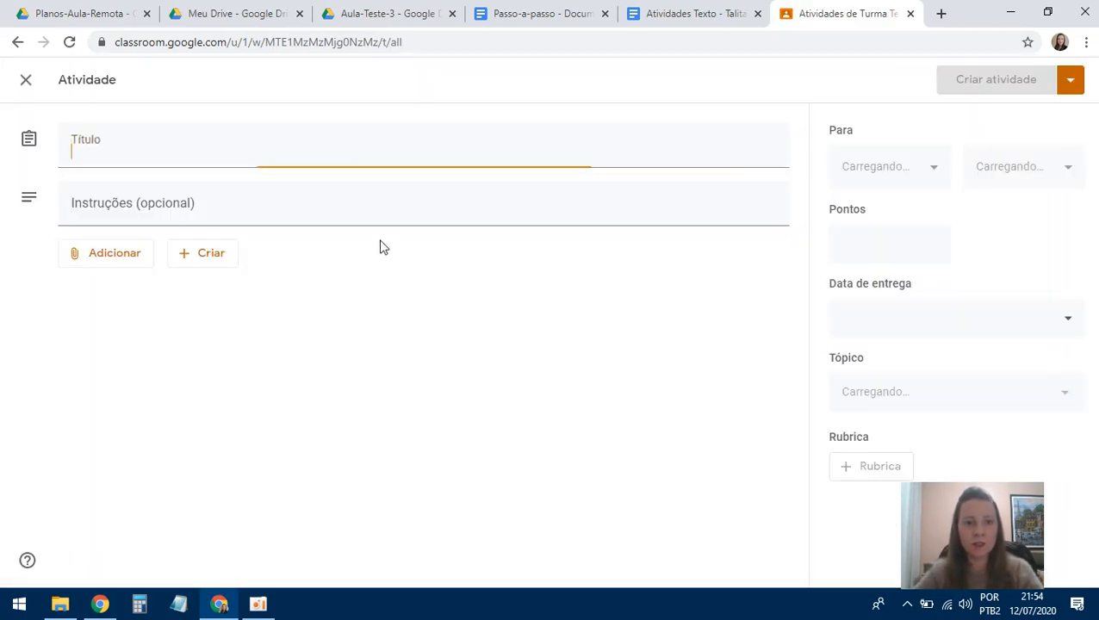
Step: Title the assignment "Atividades sobre o Texto - Talita" and open its instructions for editing
{"action": "type", "text": "Texto - Talit"}
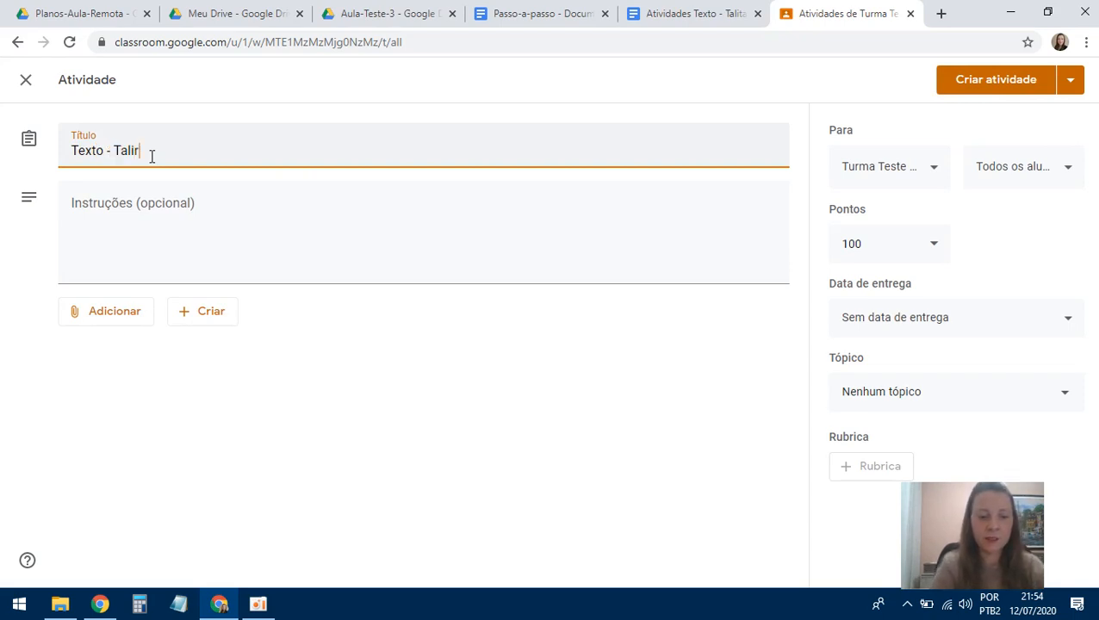
{"action": "key", "text": "BackSpace"}
{"action": "key", "text": "BackSpace"}
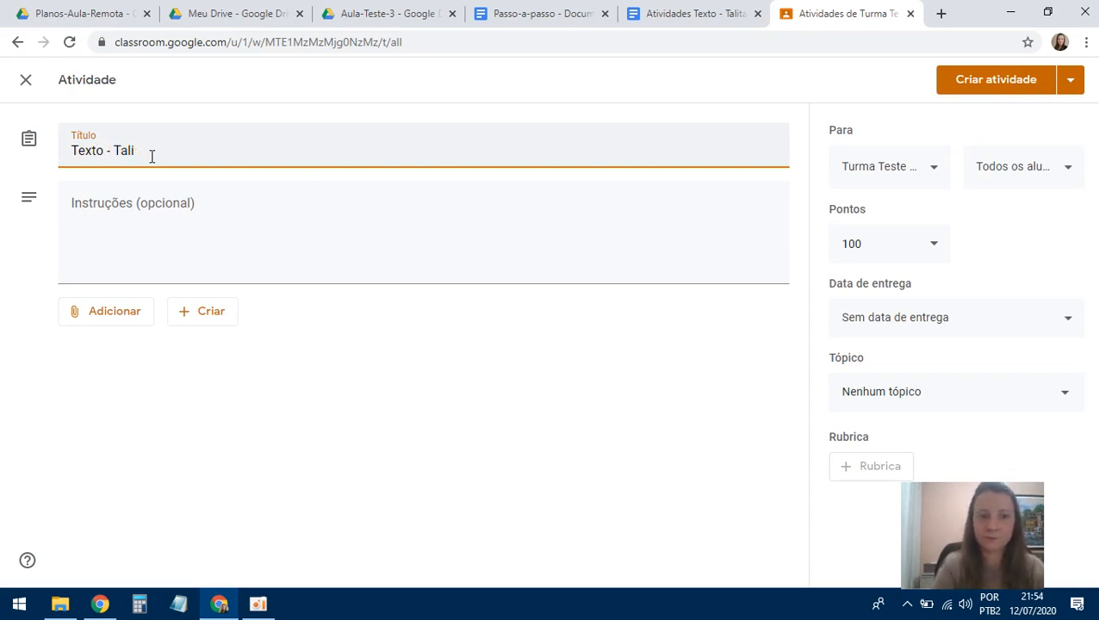
{"action": "key", "text": "Left"}
{"action": "key", "text": "Left"}
{"action": "key", "text": "Left"}
{"action": "key", "text": "Left"}
{"action": "key", "text": "Left"}
{"action": "key", "text": "Left"}
{"action": "key", "text": "Left"}
{"action": "key", "text": "Left"}
{"action": "key", "text": "Left"}
{"action": "key", "text": "Left"}
{"action": "key", "text": "Left"}
{"action": "key", "text": "Left"}
{"action": "key", "text": "Left"}
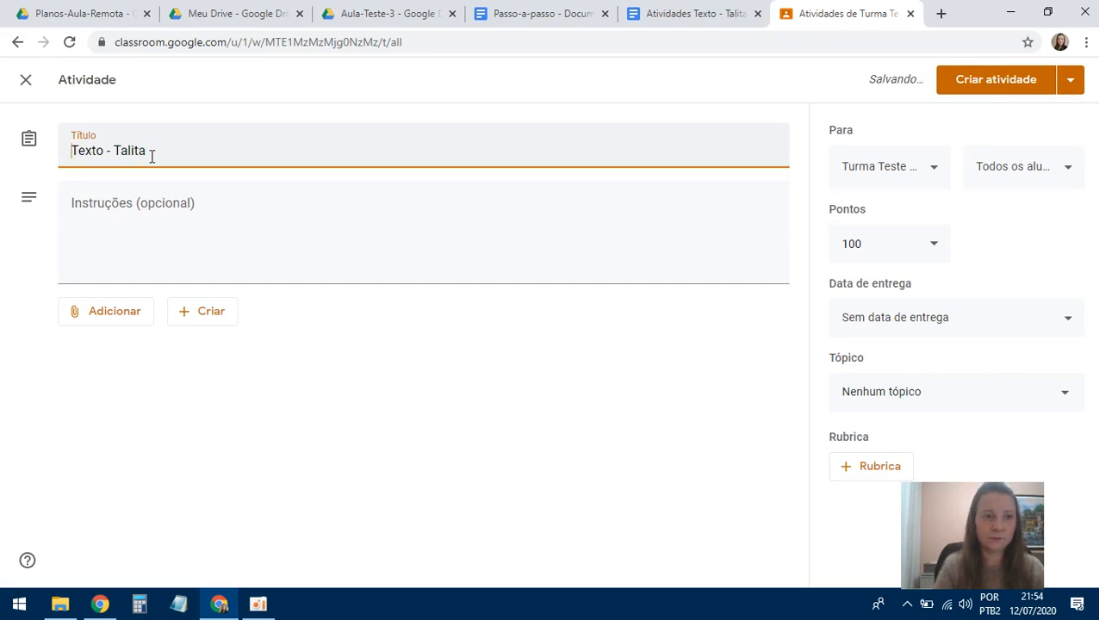
{"action": "type", "text": "Atividades "}
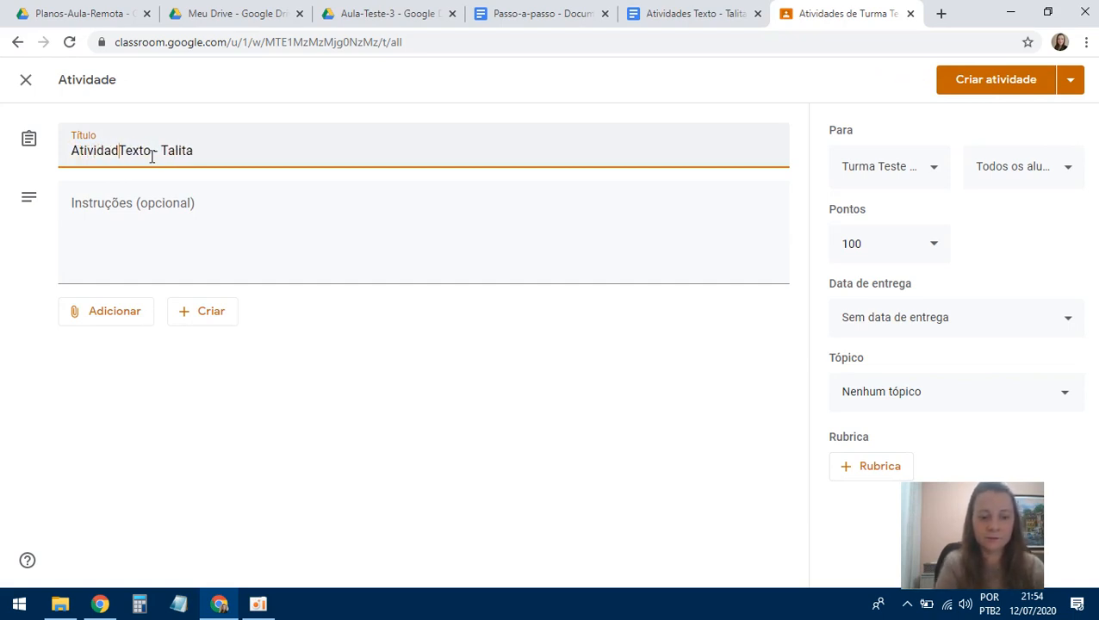
{"action": "type", "text": "sobre o"}
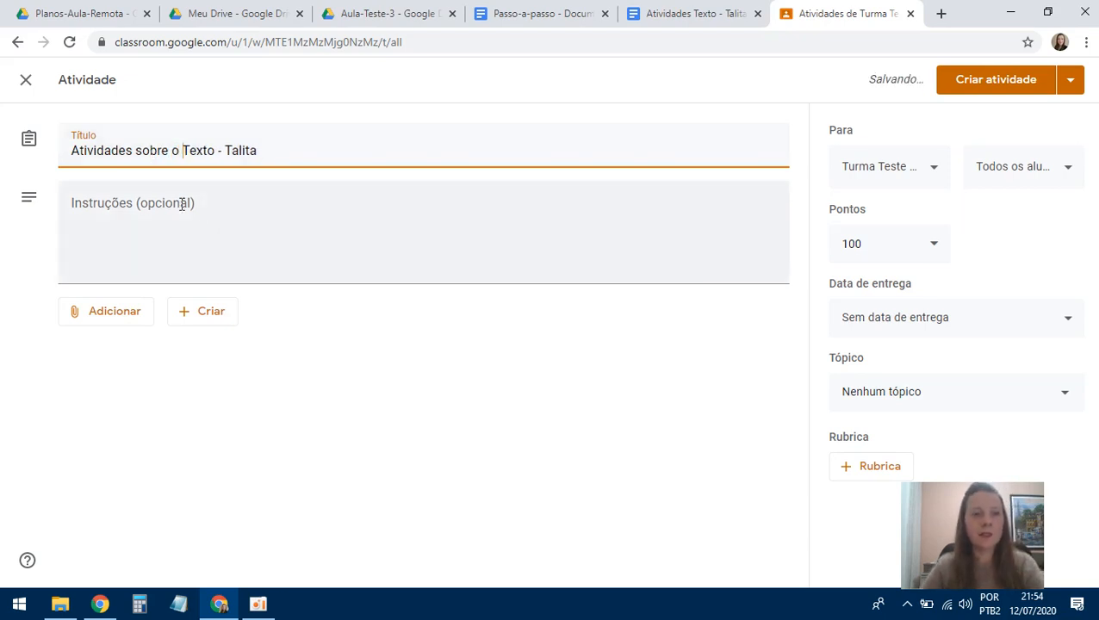
{"action": "left_click", "coordinate": [140, 205]}
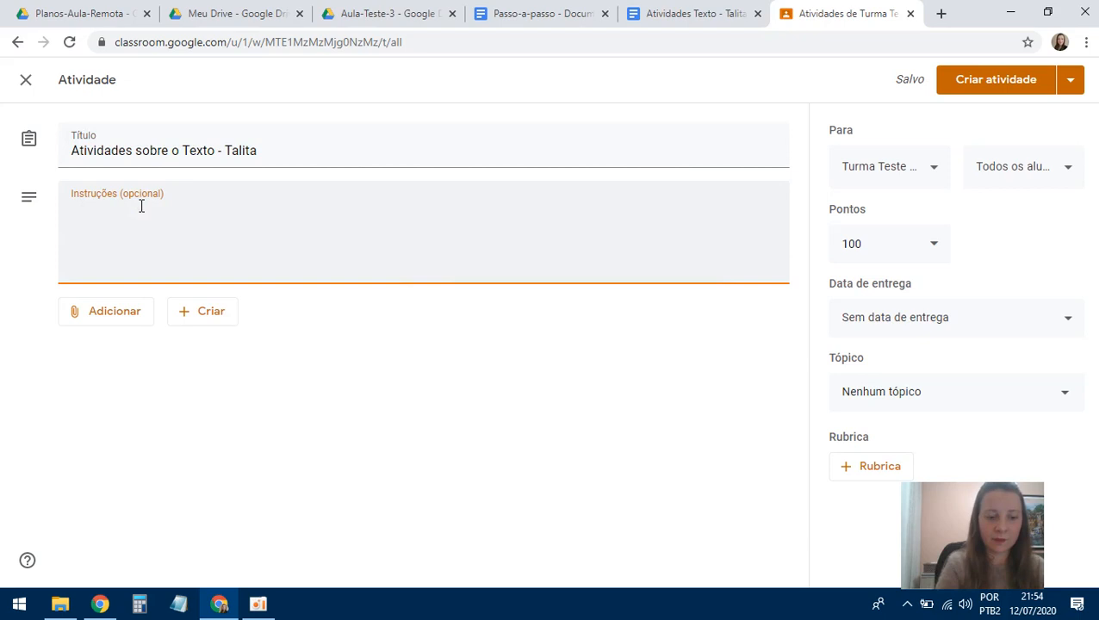
Step: Write "Realize as atividades propostas no documento recebido." in the assignment's instructions
{"action": "type", "text": "Realize as atividades"}
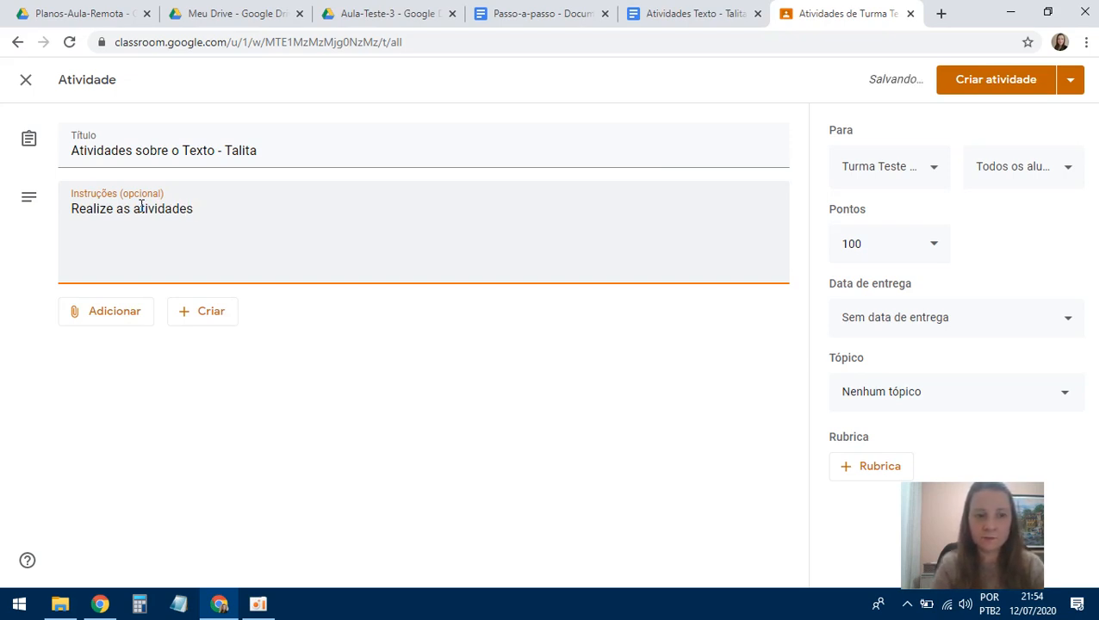
{"action": "type", "text": "pr"}
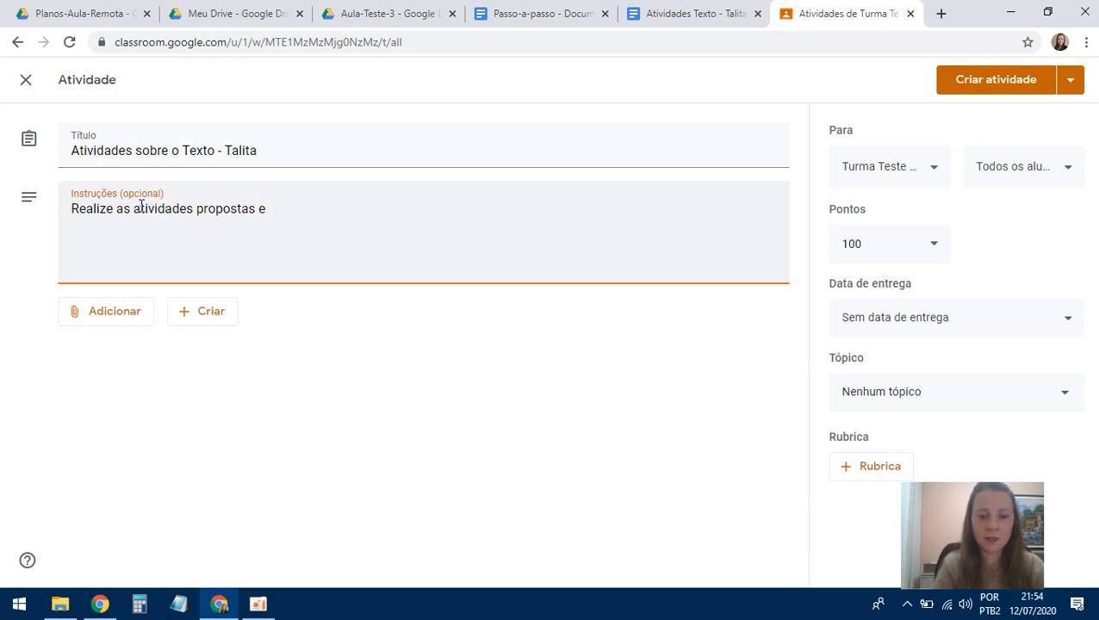
{"action": "type", "text": "opostas e"}
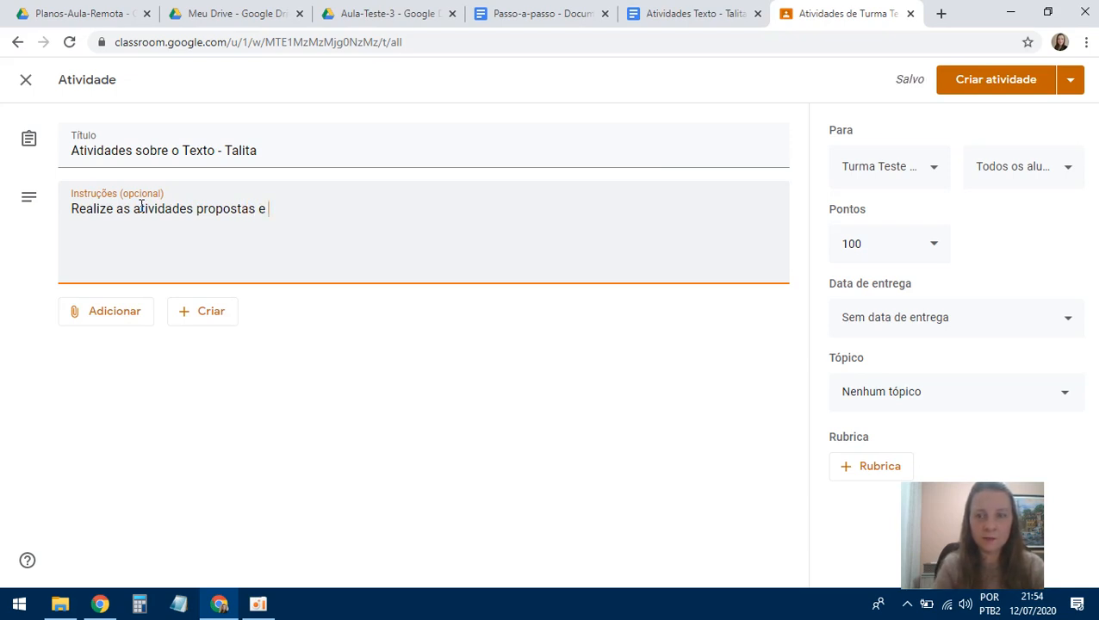
{"action": "key", "text": "BackSpace"}
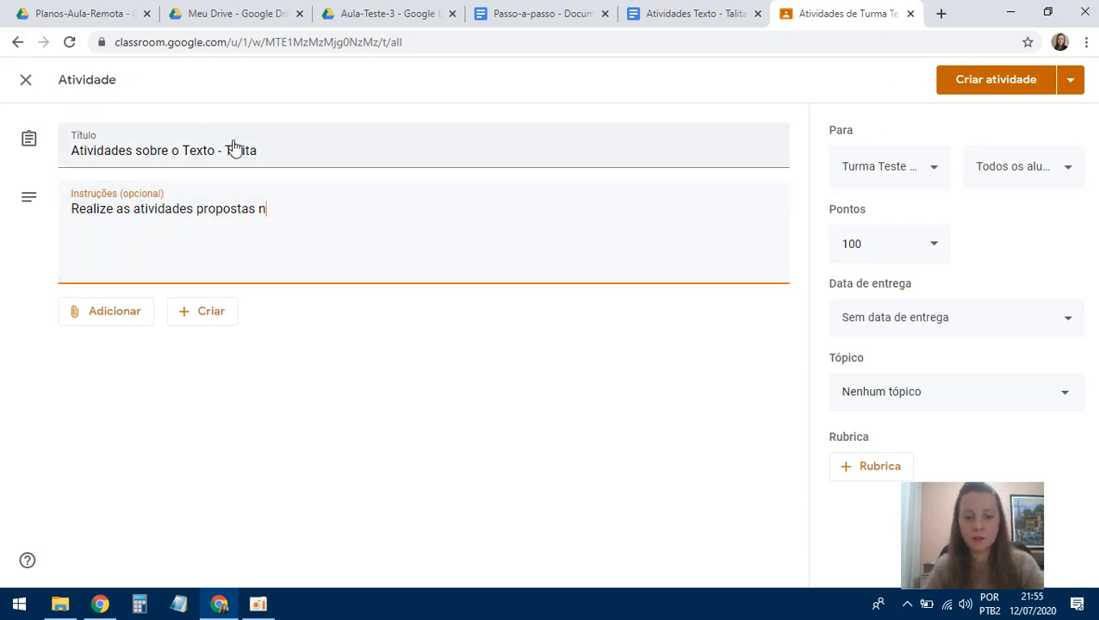
{"action": "type", "text": "no documento"}
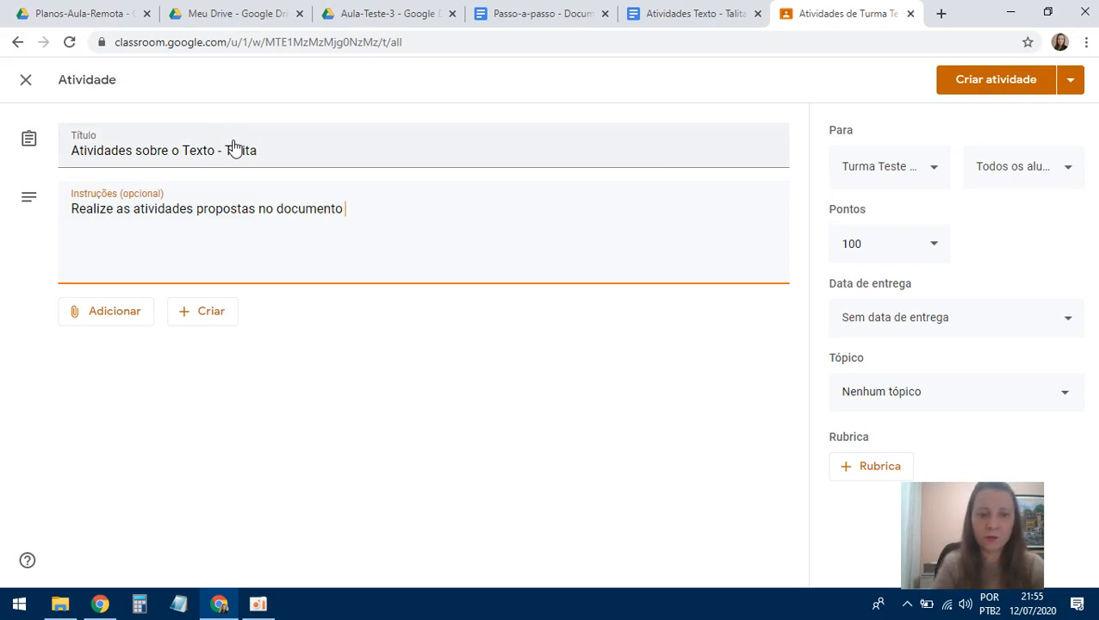
{"action": "type", "text": " recebido."}
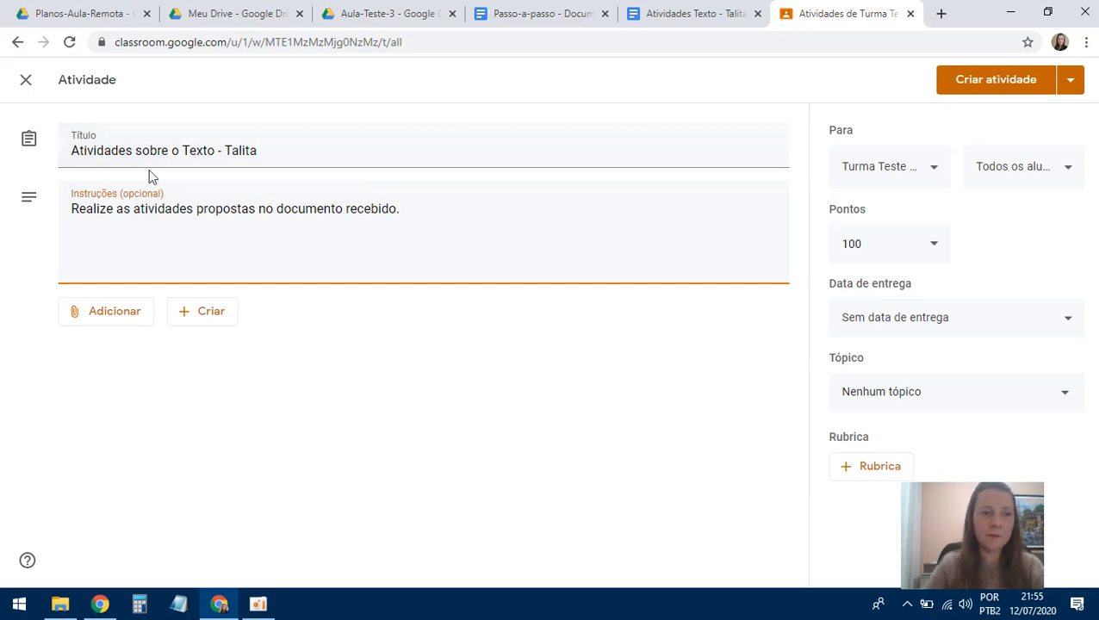
Step: Add the greeting "Olá, querido aluno!" and the closing "Abraço." on separate lines, and extend the instruction sentence with "e devolva para a professora"
{"action": "left_click", "coordinate": [72, 208]}
{"action": "key", "text": "Return"}
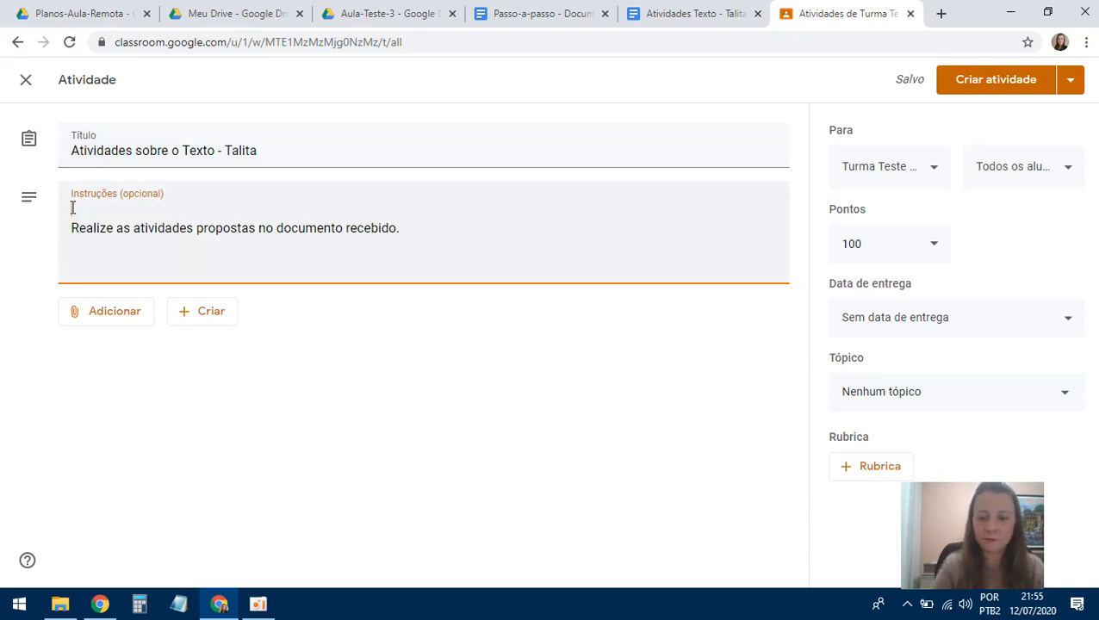
{"action": "type", "text": "Diá, q"}
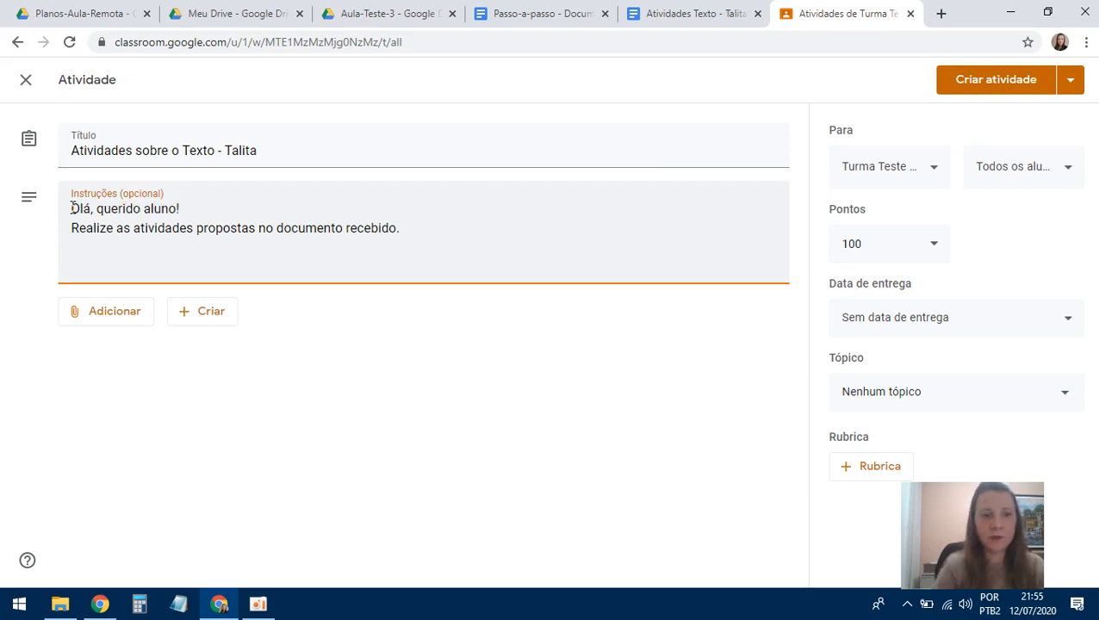
{"action": "key", "text": "Return"}
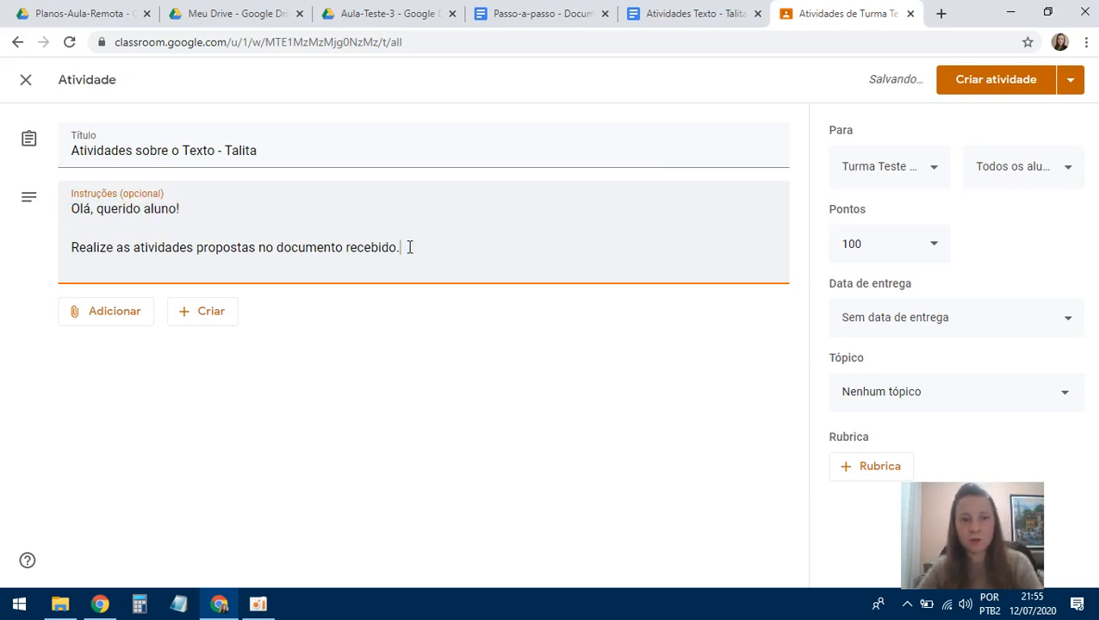
{"action": "key", "text": "Return"}
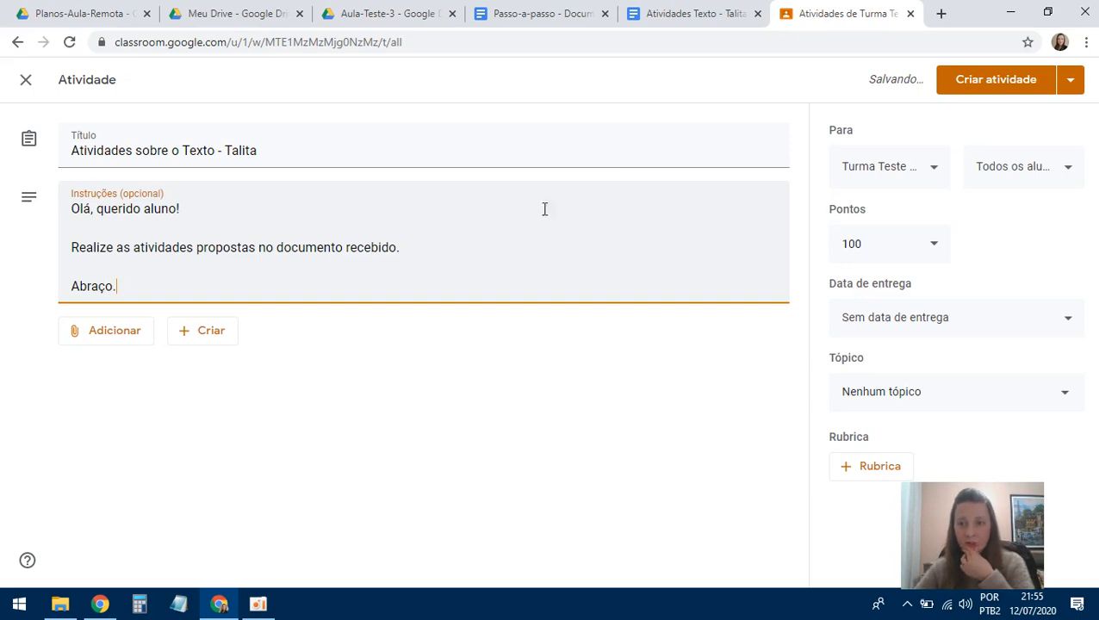
{"action": "left_click", "coordinate": [398, 251]}
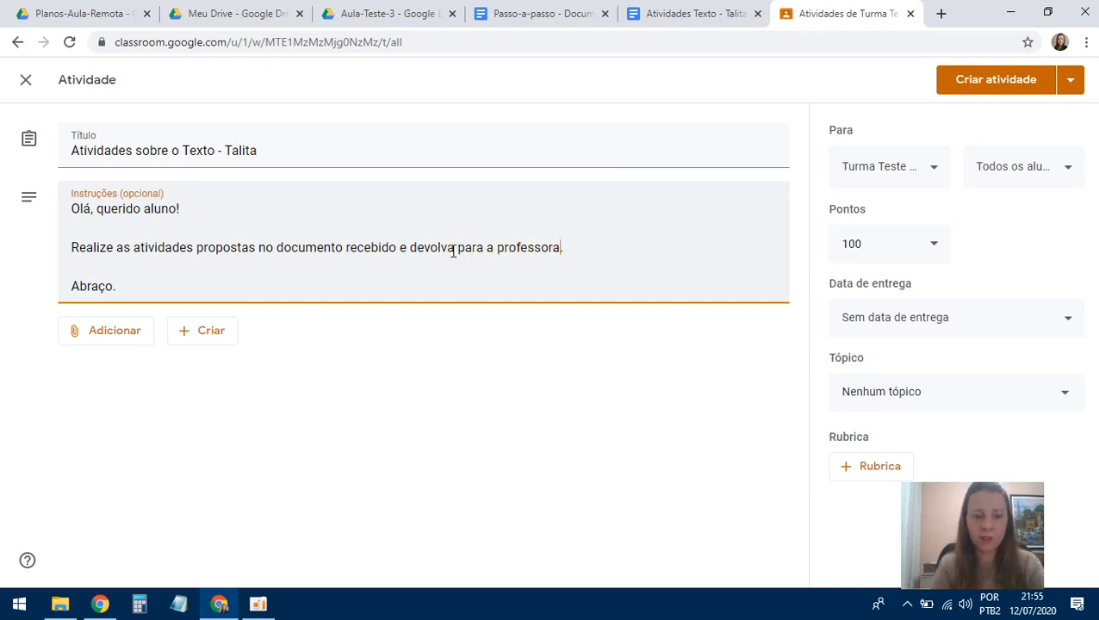
Step: Attach the document "Atividades Texto - Talita" from the Google Drive folder Aulas-Remotas > Planos-Aula-Remota > Aula-Teste-3
{"action": "left_click", "coordinate": [121, 341]}
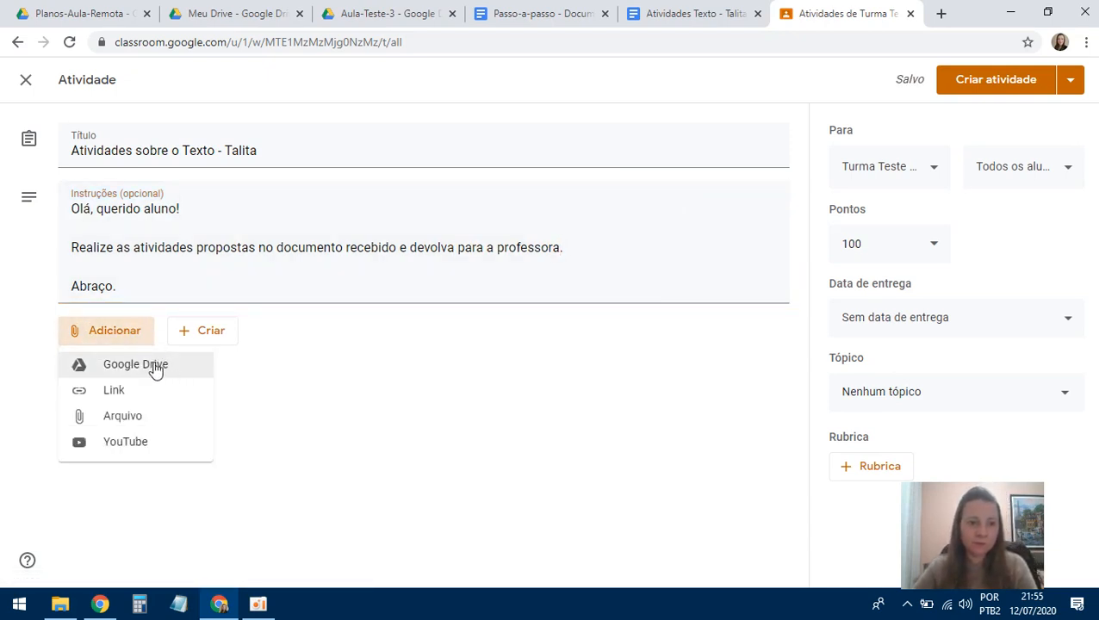
{"action": "left_click", "coordinate": [155, 368]}
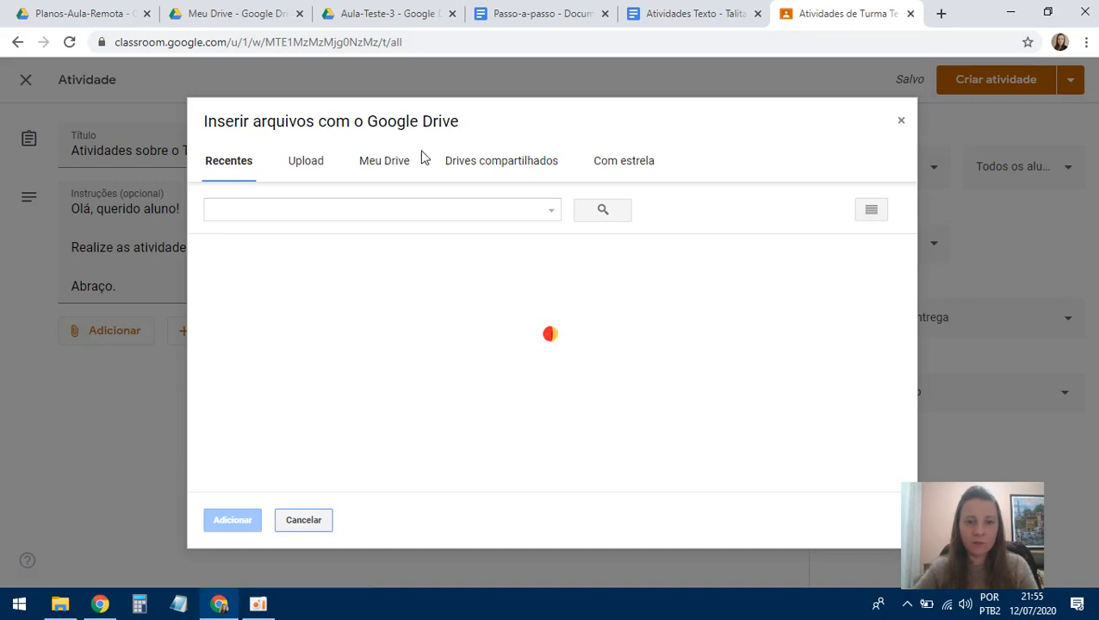
{"action": "left_click", "coordinate": [381, 167]}
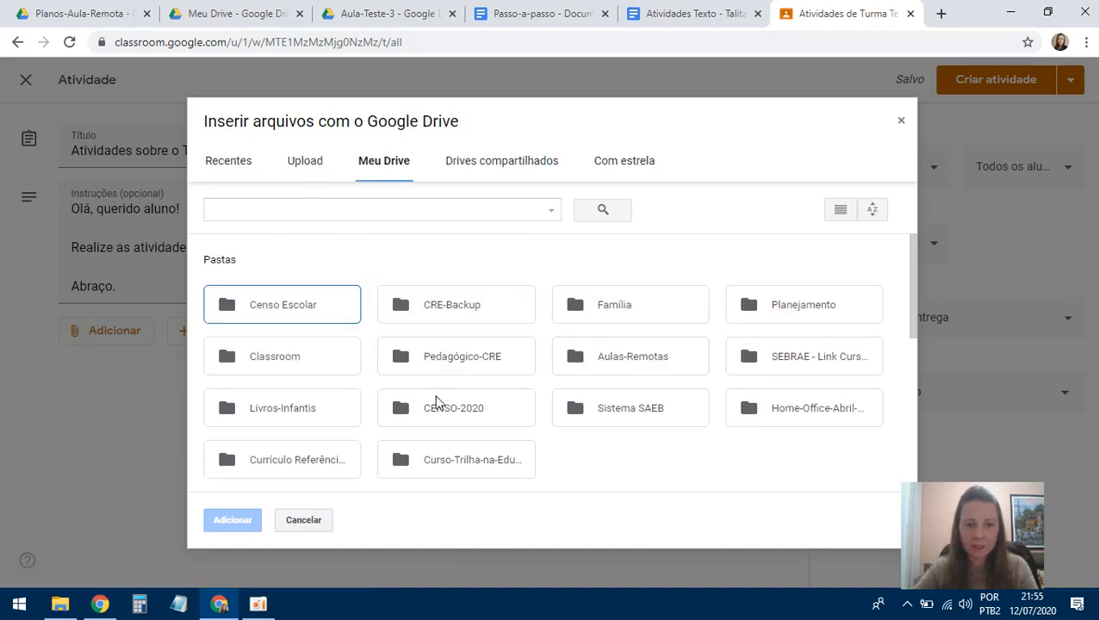
{"action": "left_click", "coordinate": [639, 364]}
{"action": "double_click", "coordinate": [639, 364]}
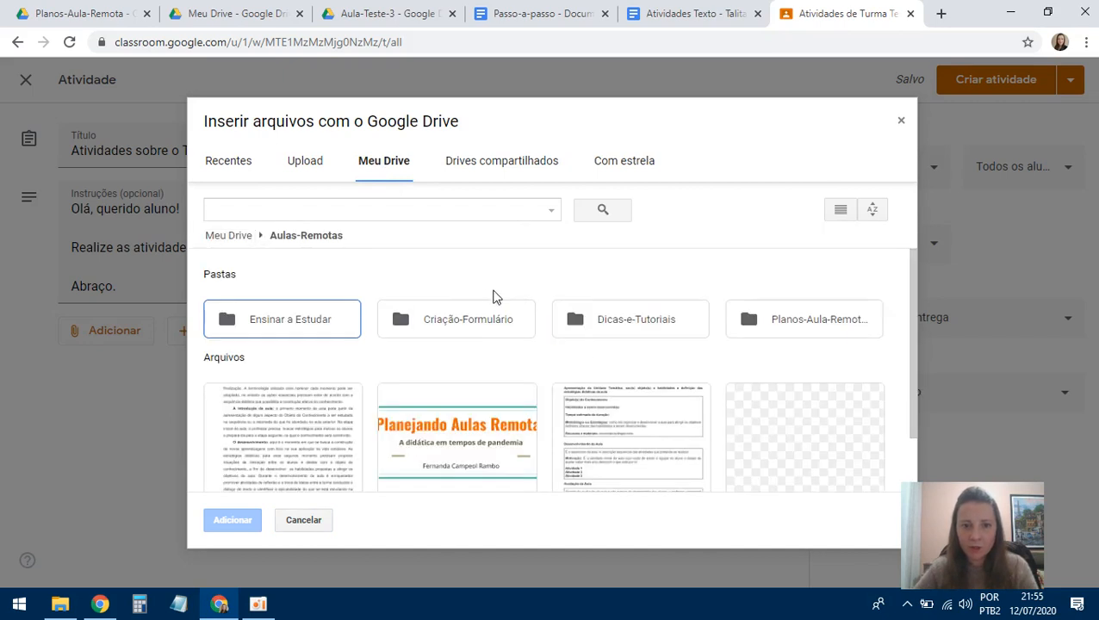
{"action": "double_click", "coordinate": [818, 323]}
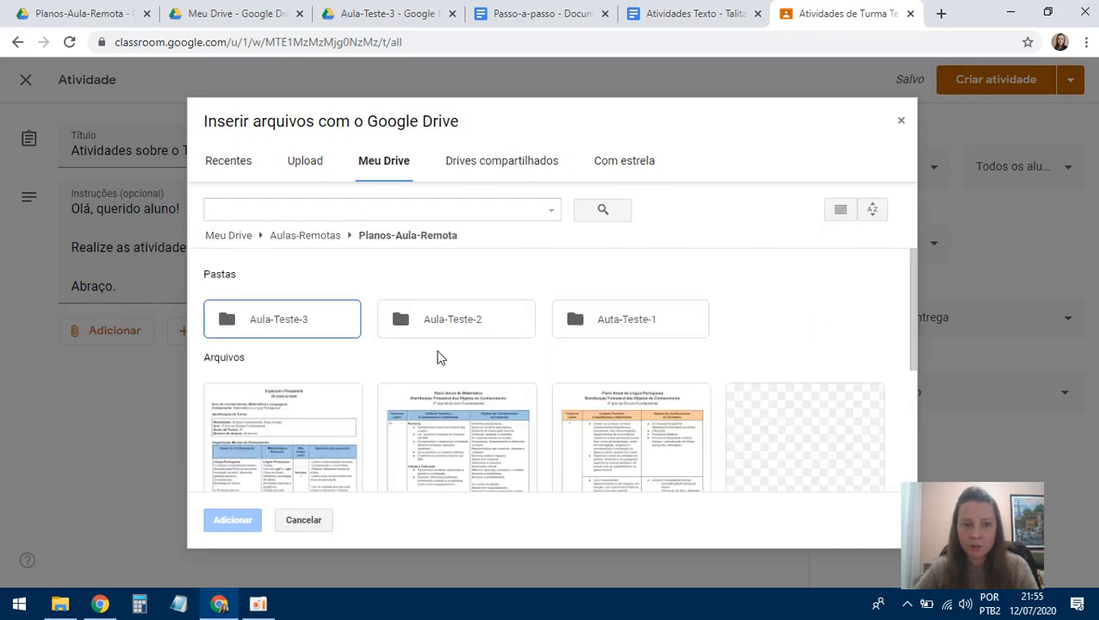
{"action": "double_click", "coordinate": [336, 318]}
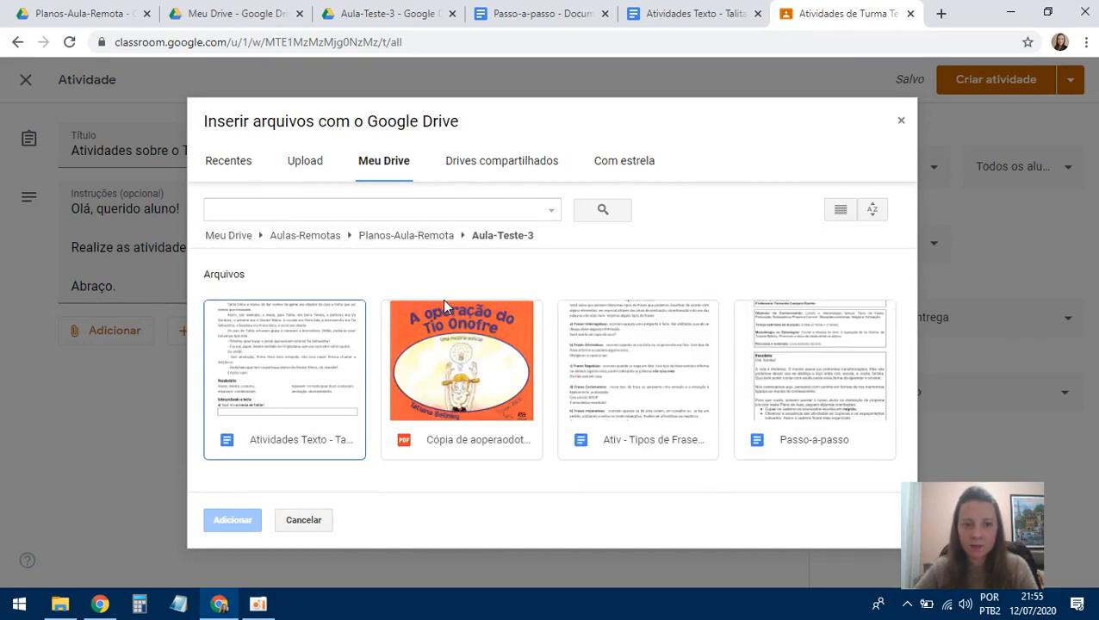
{"action": "left_click", "coordinate": [284, 365]}
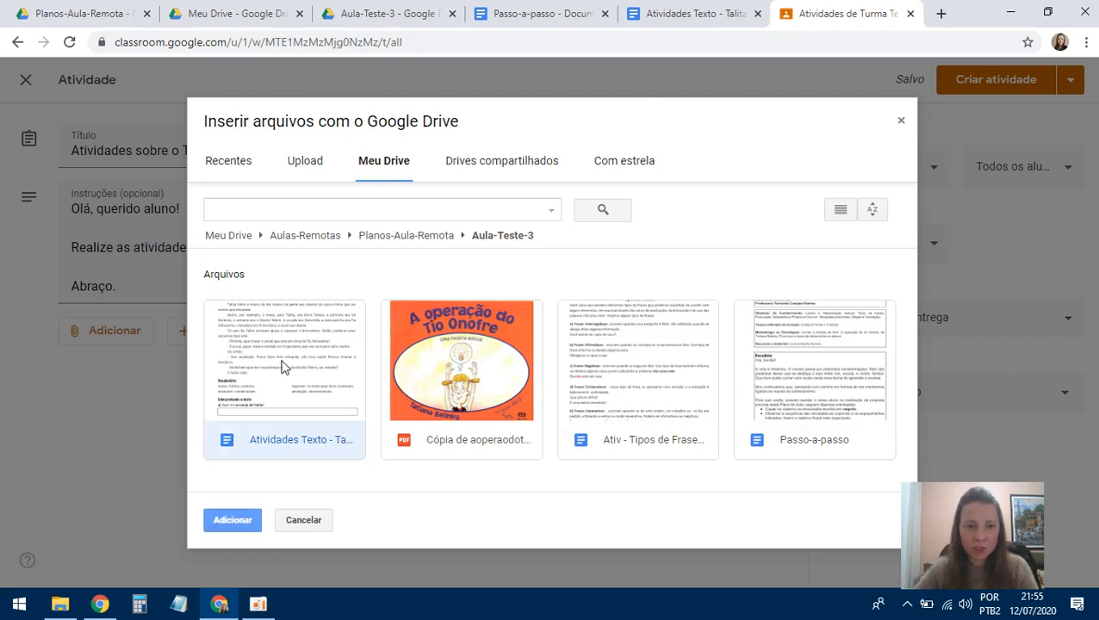
{"action": "left_click", "coordinate": [232, 522]}
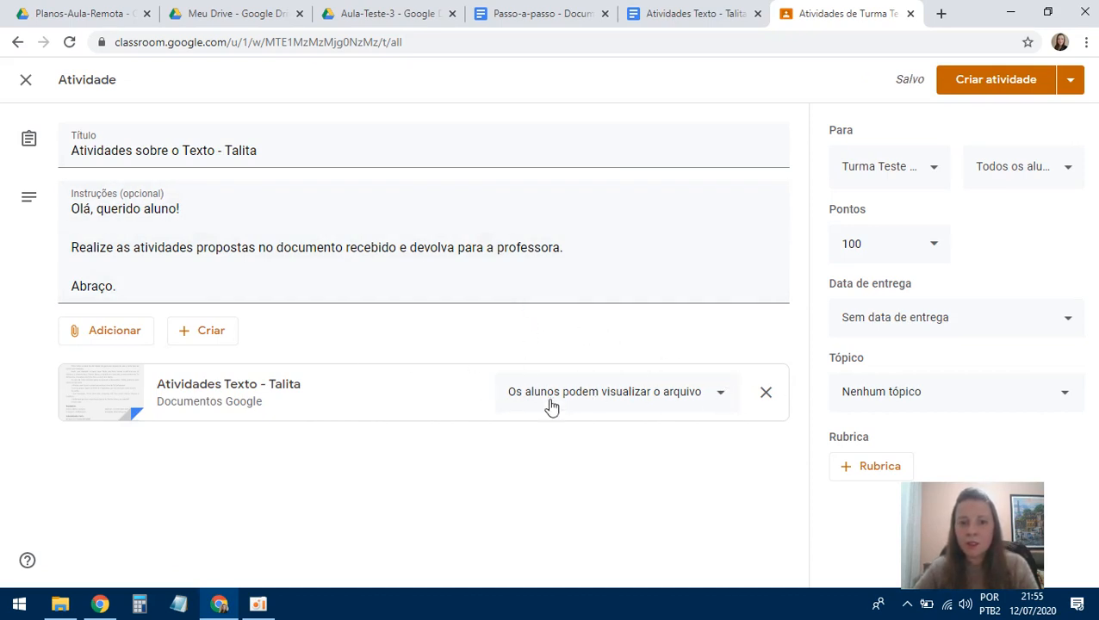
Step: Set the attached Talita document to "Fazer uma cópia para cada aluno" and publish the assignment to the class
{"action": "left_click", "coordinate": [722, 400]}
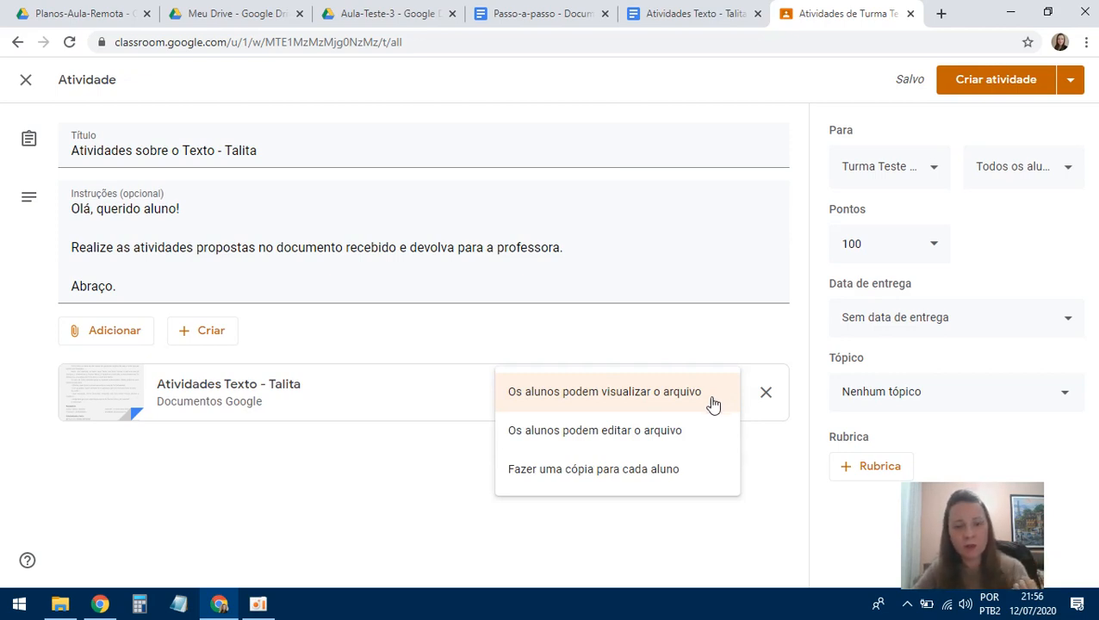
{"action": "left_click", "coordinate": [622, 479]}
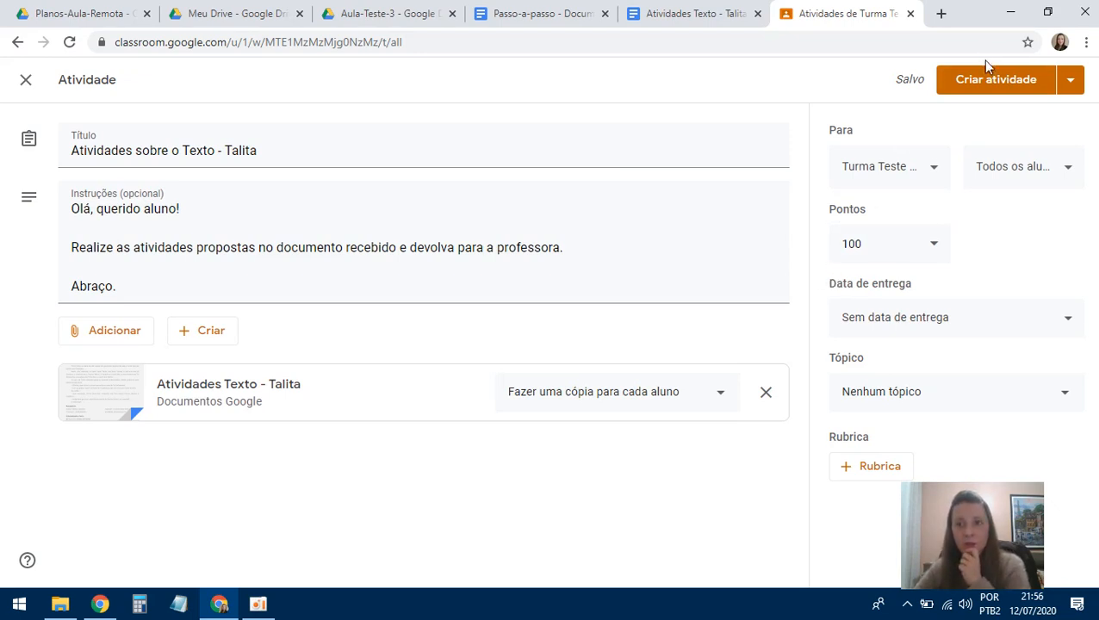
{"action": "left_click", "coordinate": [1000, 90]}
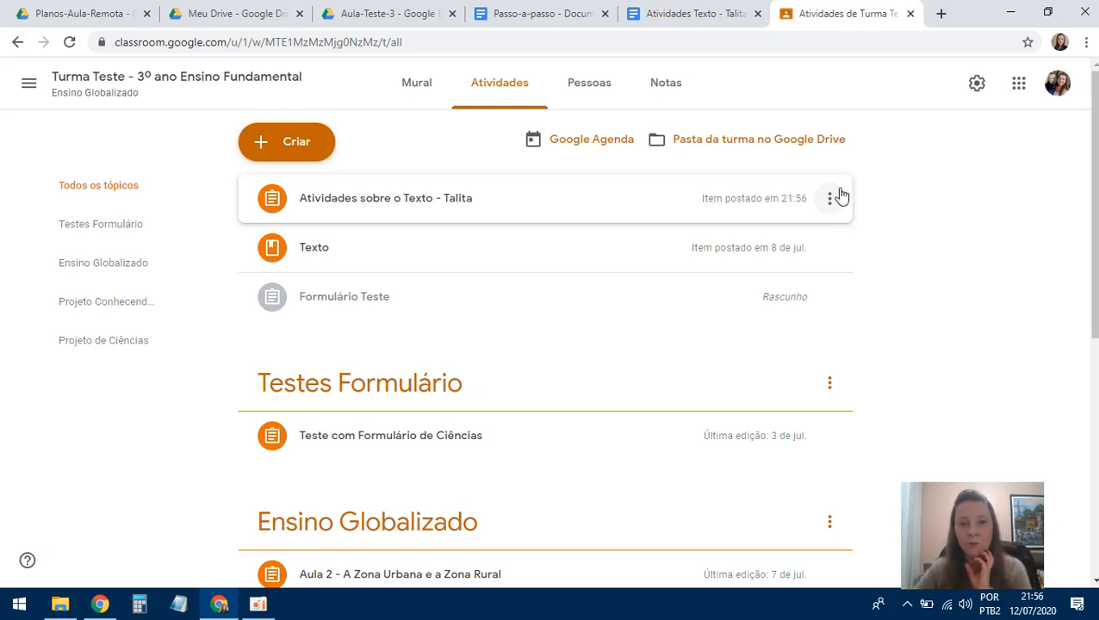
Step: Open a new browser tab for viewing the class from the student account
{"action": "left_click", "coordinate": [941, 14]}
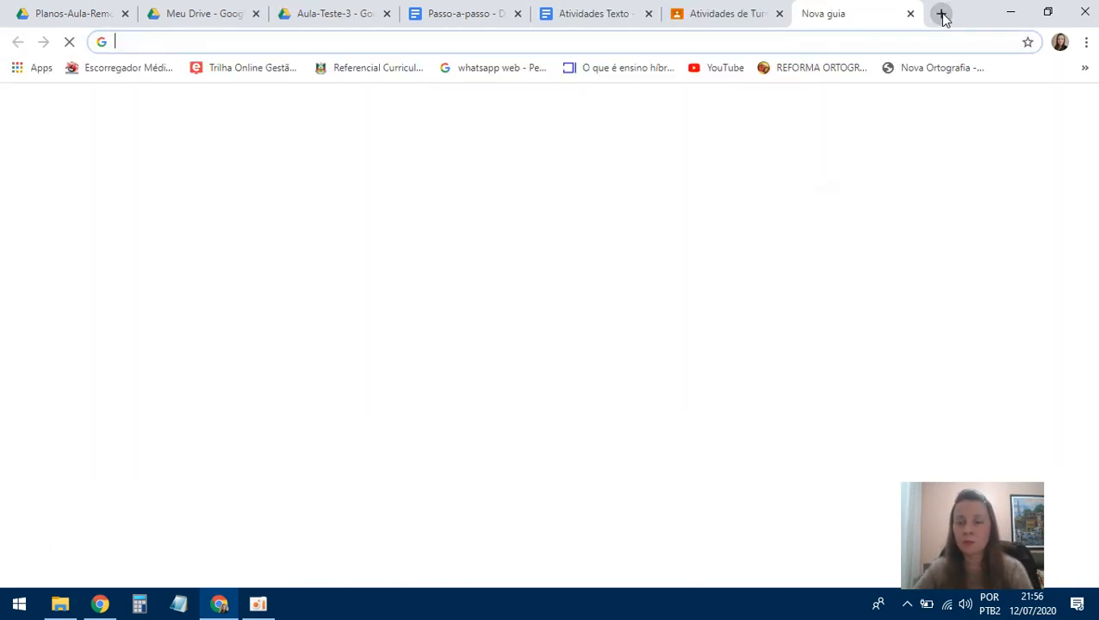
{"action": "left_click", "coordinate": [1041, 107]}
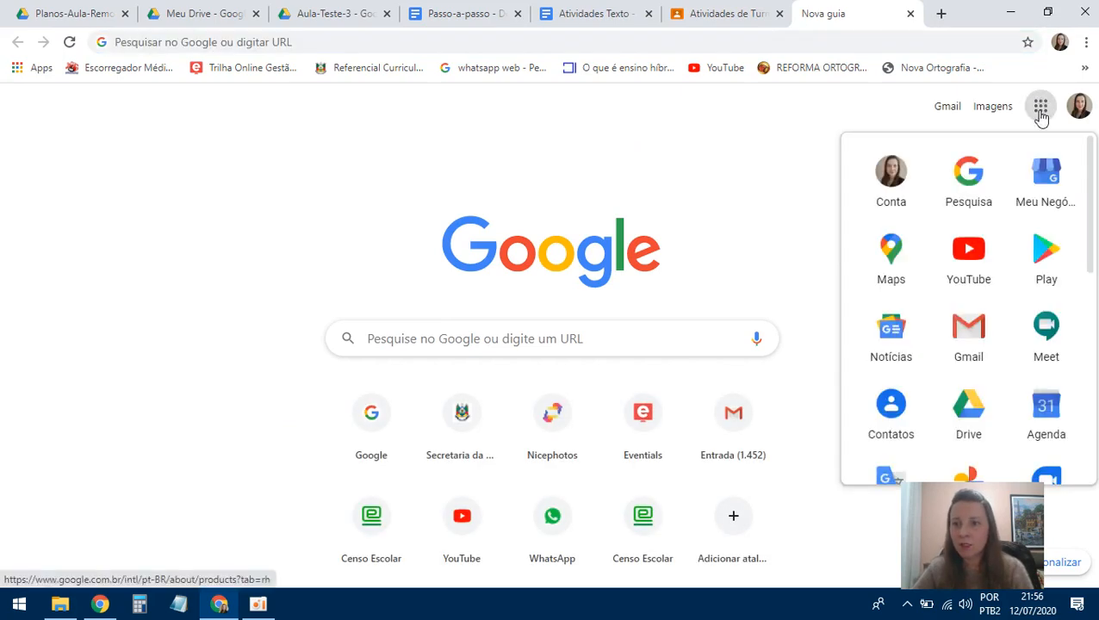
{"action": "scroll", "coordinate": [990, 372], "scroll_direction": "down", "scroll_amount": 3}
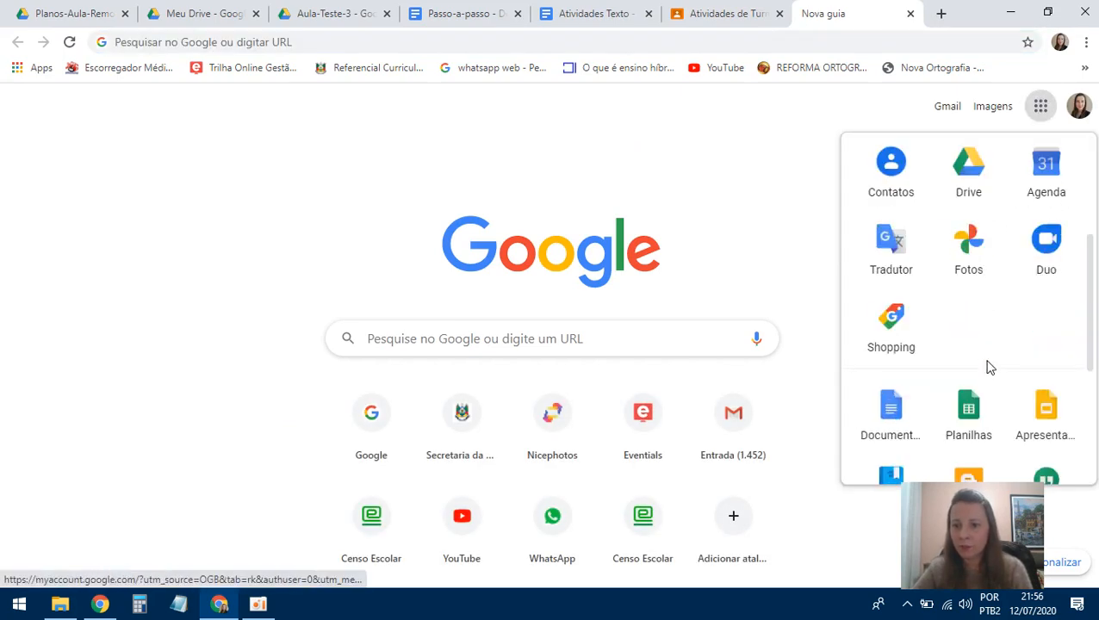
{"action": "left_click", "coordinate": [969, 170]}
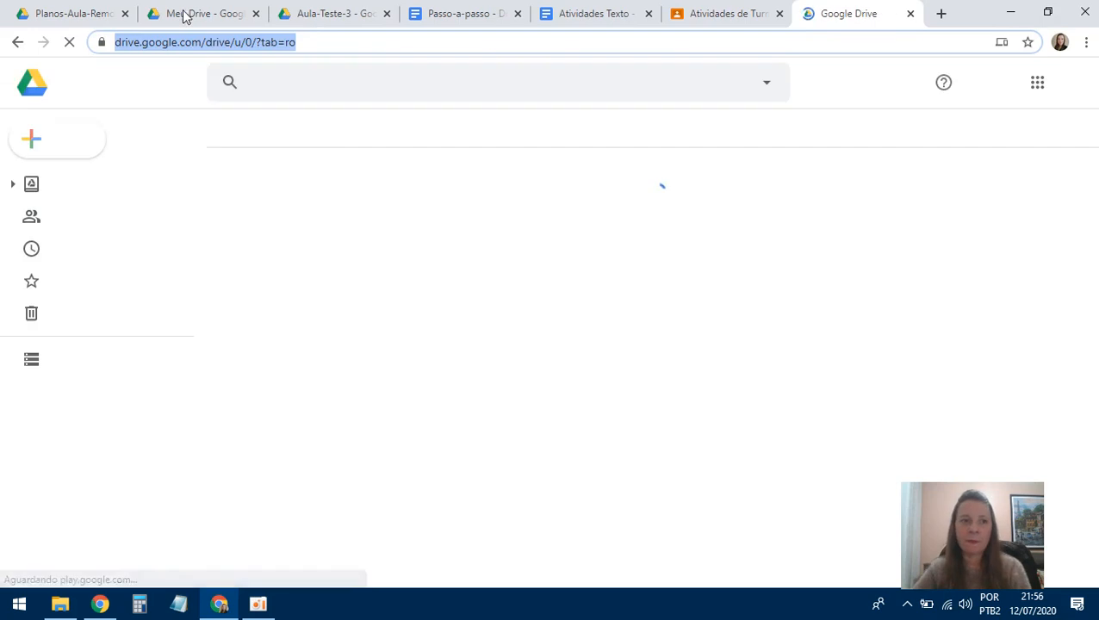
{"action": "left_click", "coordinate": [17, 42]}
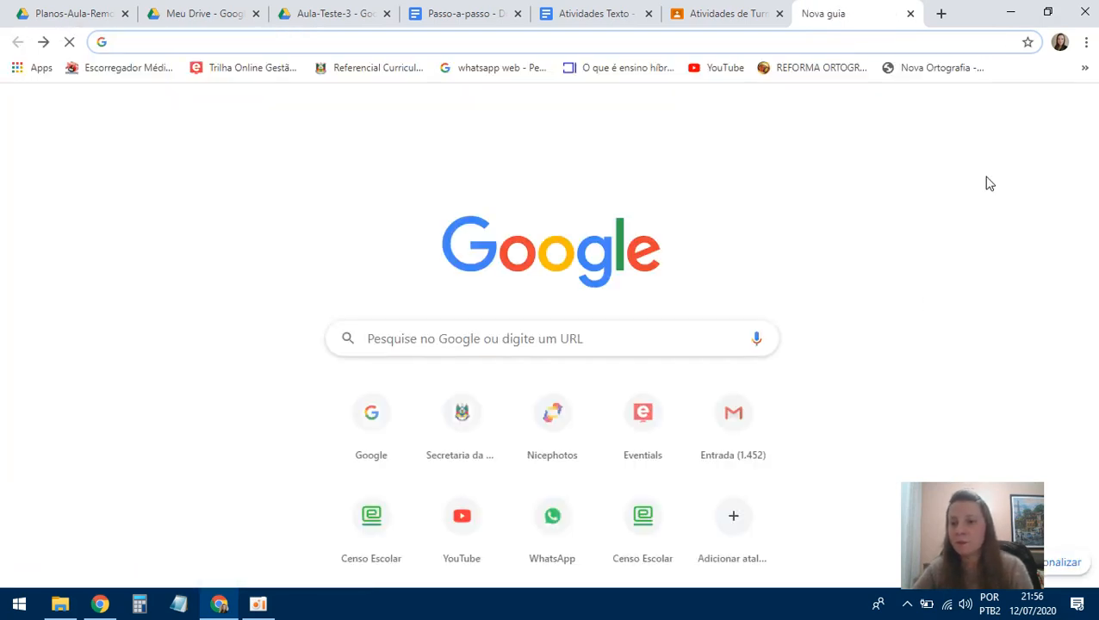
Step: Open the Turma Teste - 3º ano class in Google Sala de Aula with the student account and check its Mural for the Talita assignment
{"action": "left_click", "coordinate": [1038, 109]}
{"action": "scroll", "coordinate": [1025, 316], "scroll_direction": "down", "scroll_amount": 6}
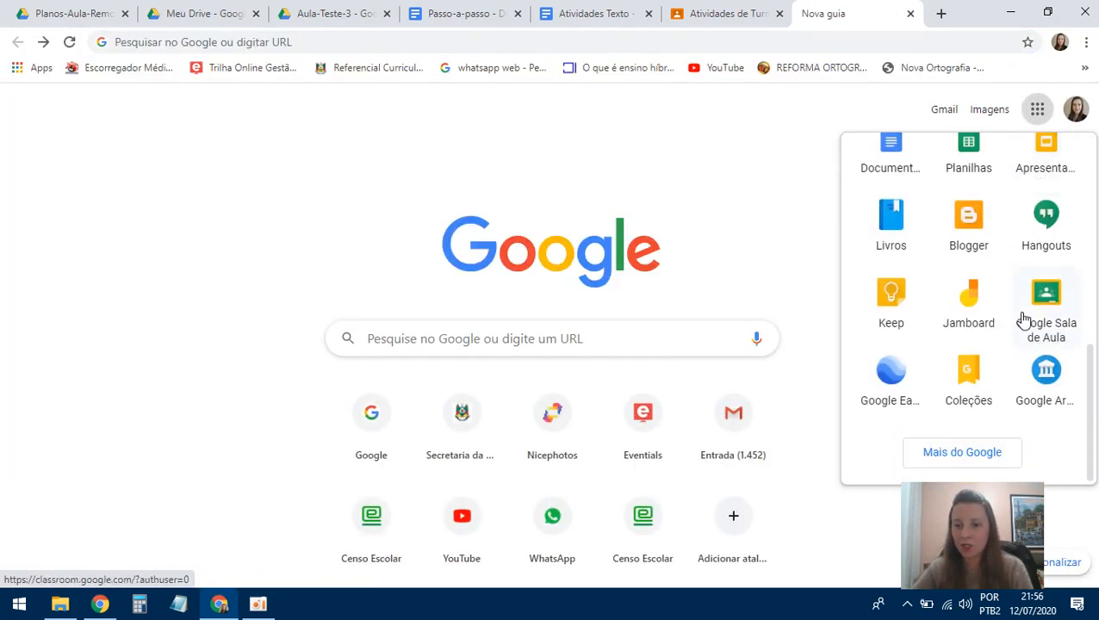
{"action": "left_click", "coordinate": [1048, 297]}
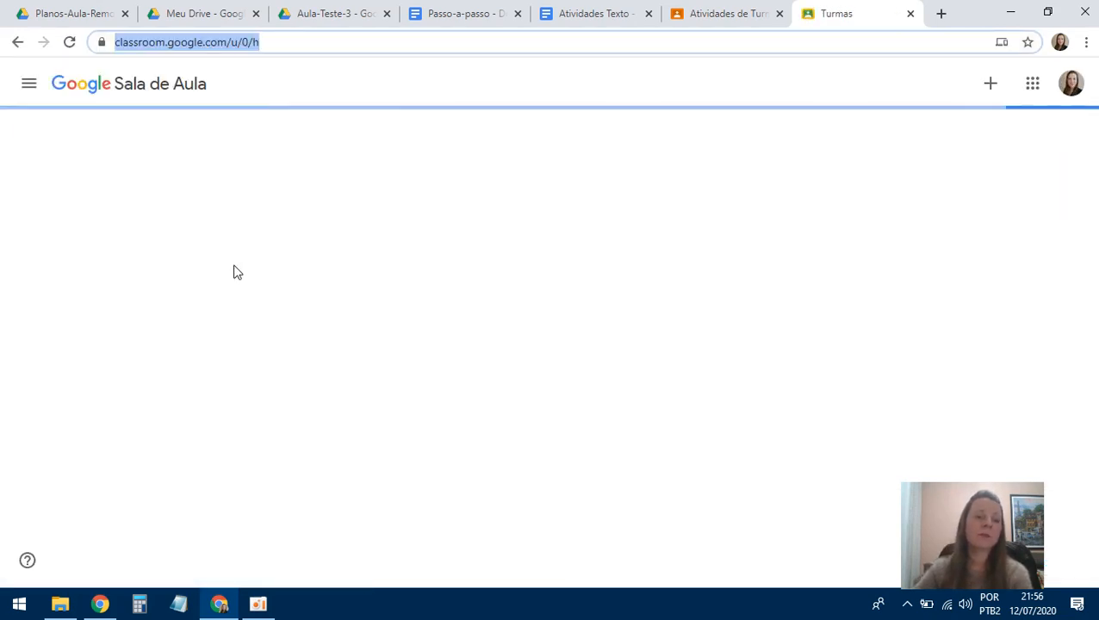
{"action": "triple_click", "coordinate": [151, 176]}
{"action": "scroll", "coordinate": [417, 363], "scroll_direction": "down", "scroll_amount": 2}
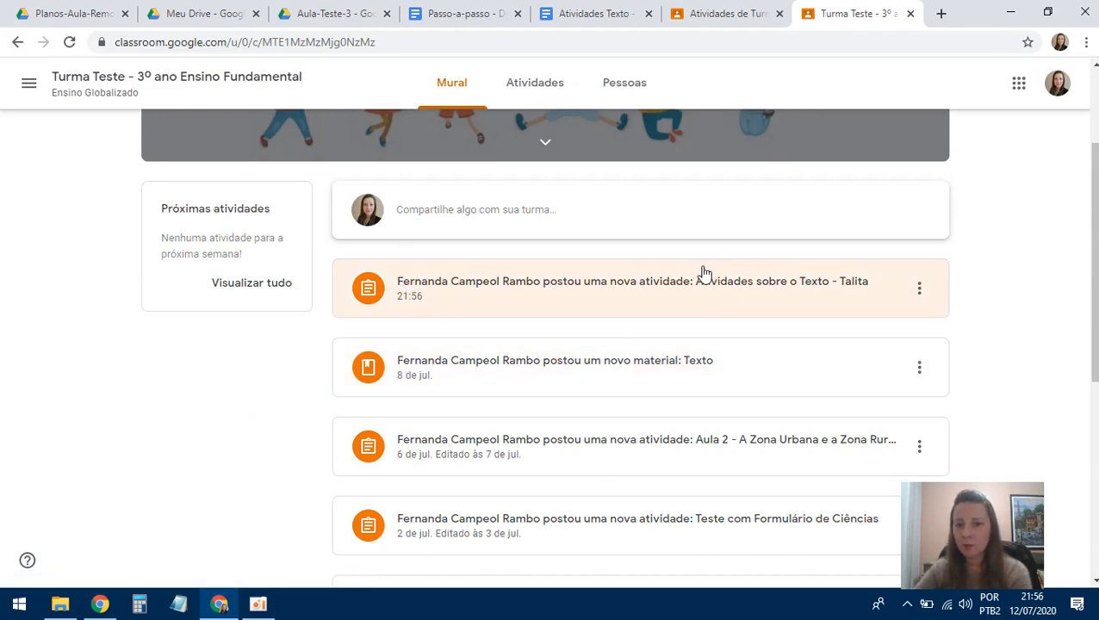
{"action": "scroll", "coordinate": [724, 324], "scroll_direction": "up", "scroll_amount": 2}
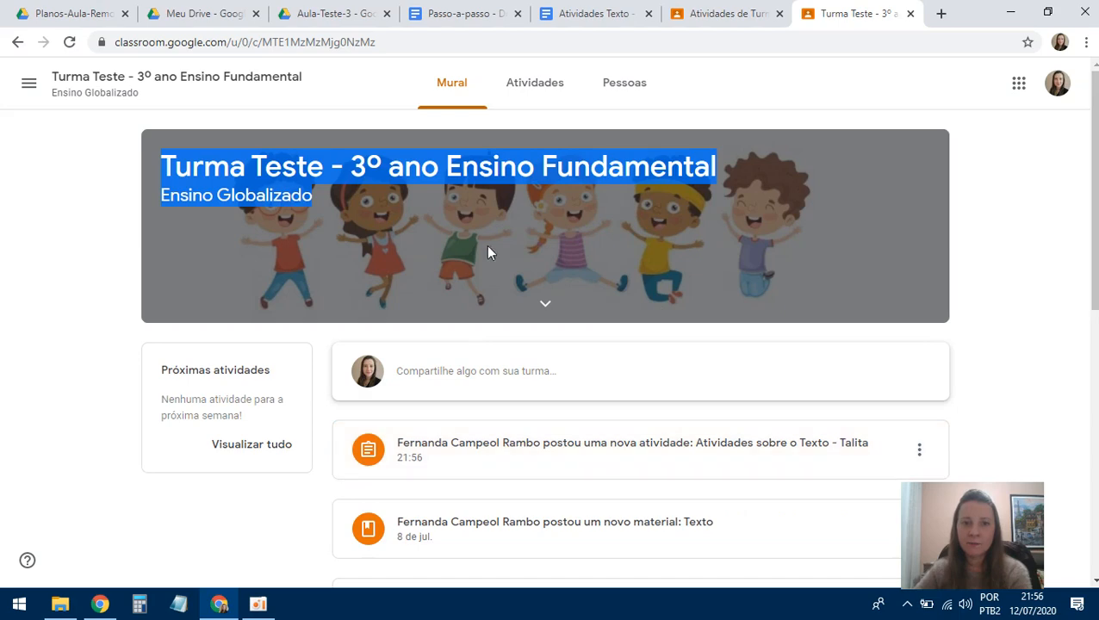
Step: Examine the items posted under every topic in the student's Atividades section, from the Talita assignment to Projeto de Ciências
{"action": "left_click", "coordinate": [529, 83]}
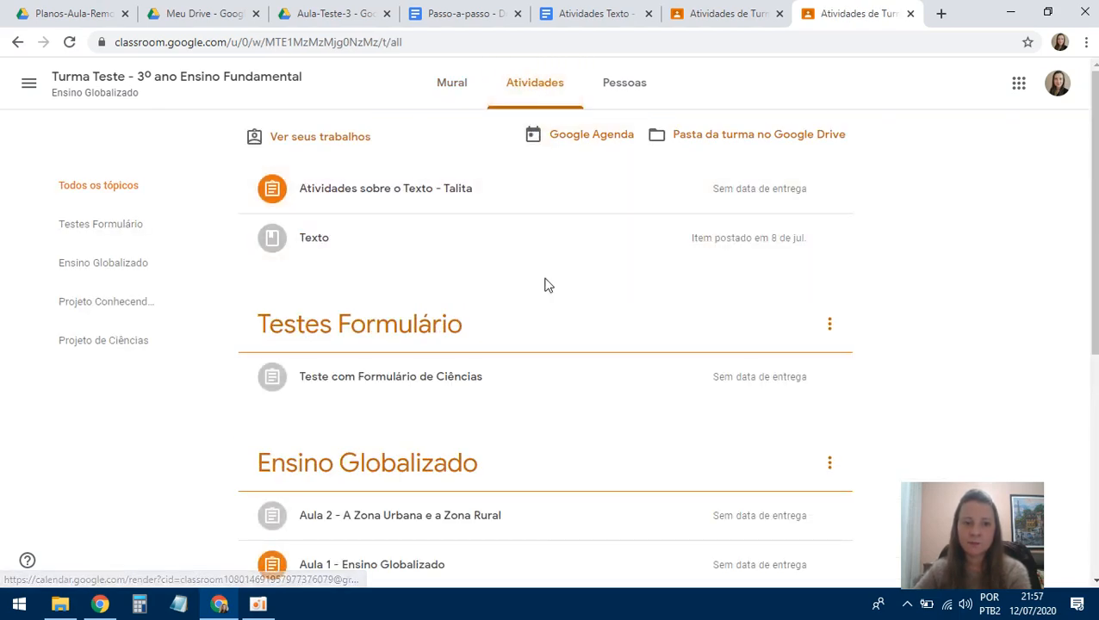
{"action": "scroll", "coordinate": [546, 286], "scroll_direction": "down", "scroll_amount": 1}
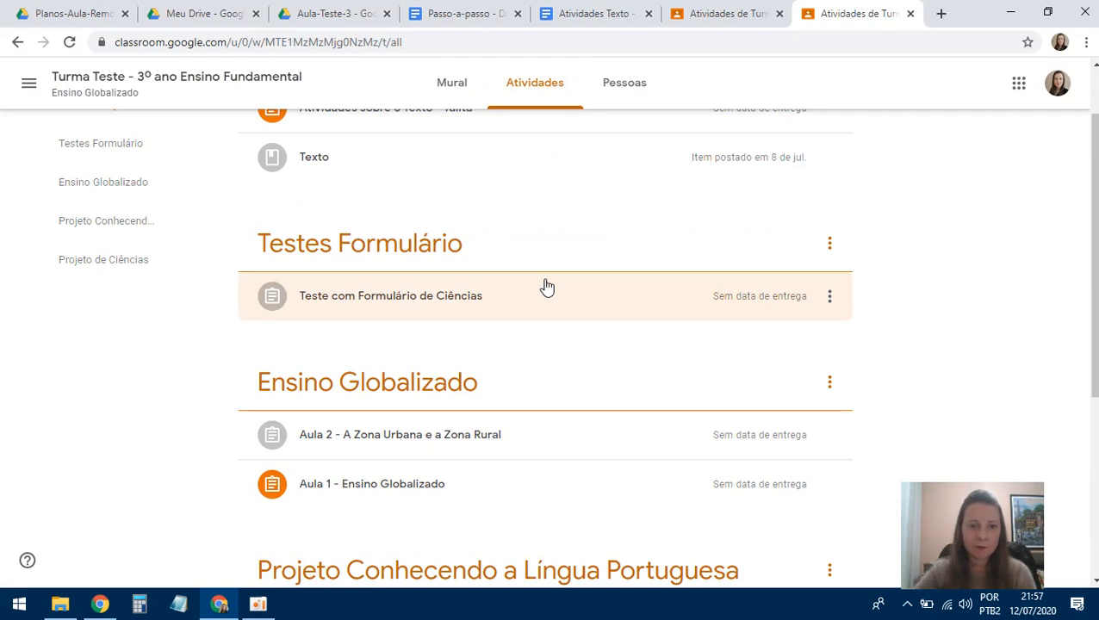
{"action": "scroll", "coordinate": [547, 287], "scroll_direction": "down", "scroll_amount": 2}
{"action": "scroll", "coordinate": [545, 287], "scroll_direction": "down", "scroll_amount": 2}
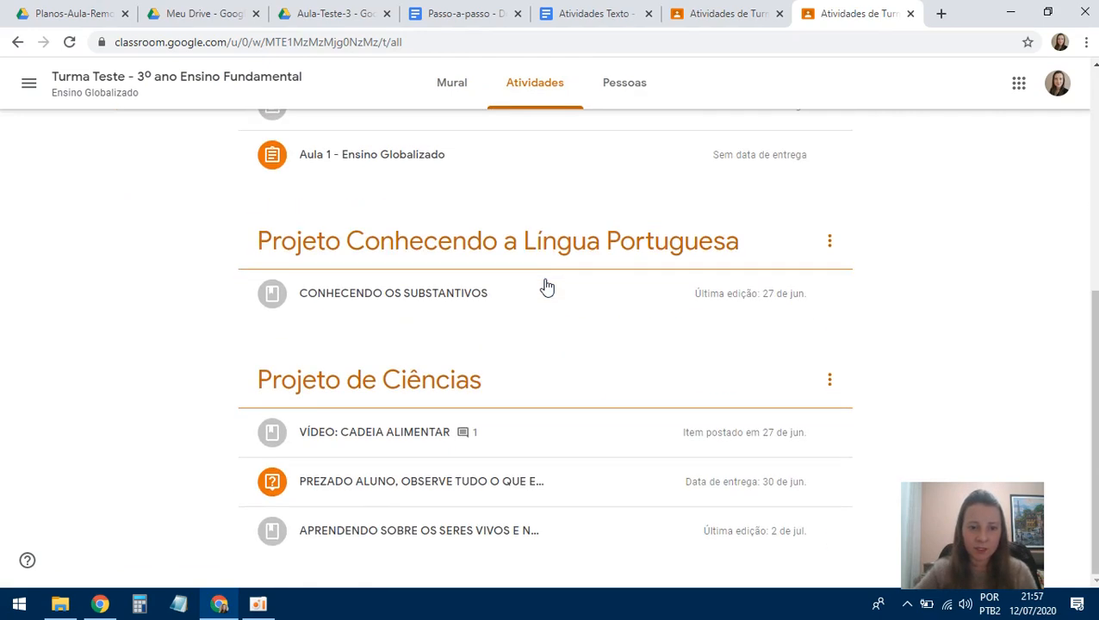
{"action": "scroll", "coordinate": [542, 286], "scroll_direction": "up", "scroll_amount": 5}
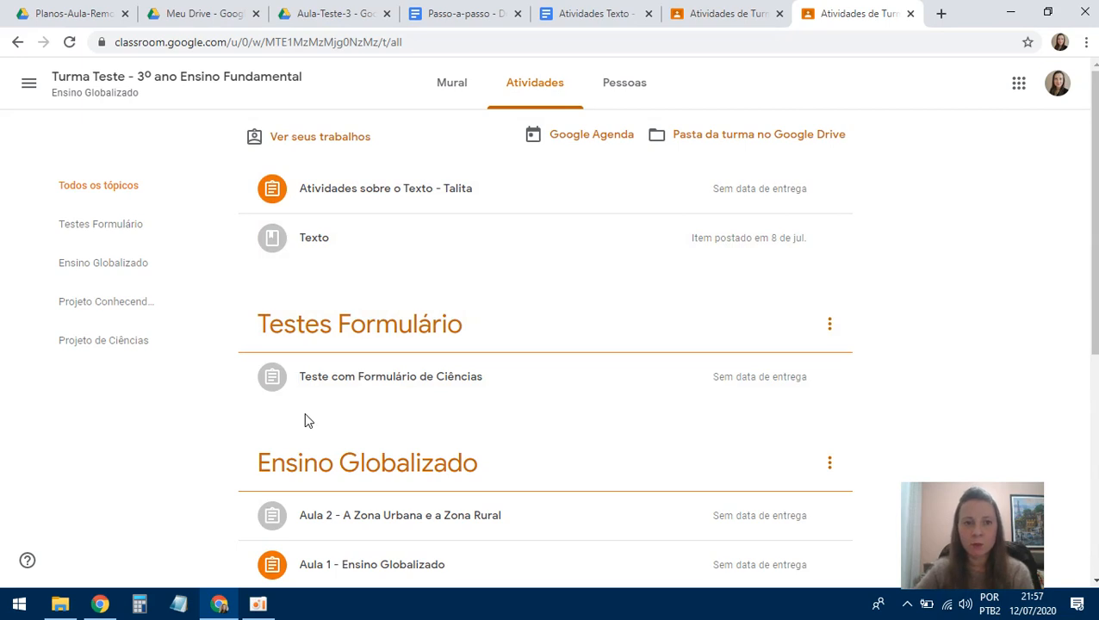
Step: Open the student's Pendentes list for all classes and check it for the Talita assignment
{"action": "left_click", "coordinate": [29, 87]}
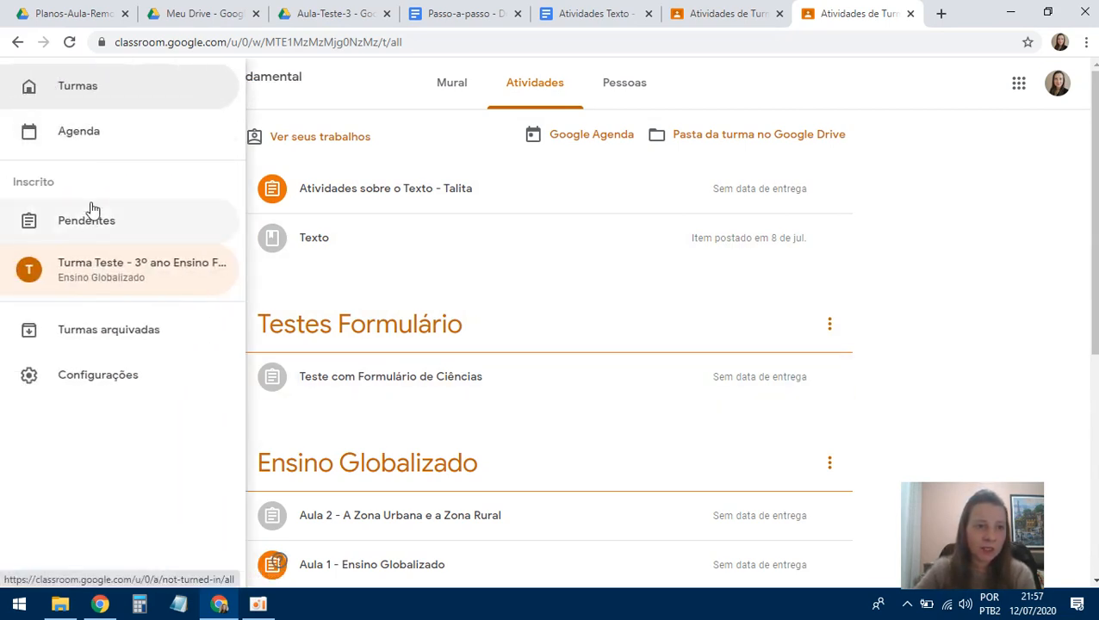
{"action": "left_click", "coordinate": [90, 218]}
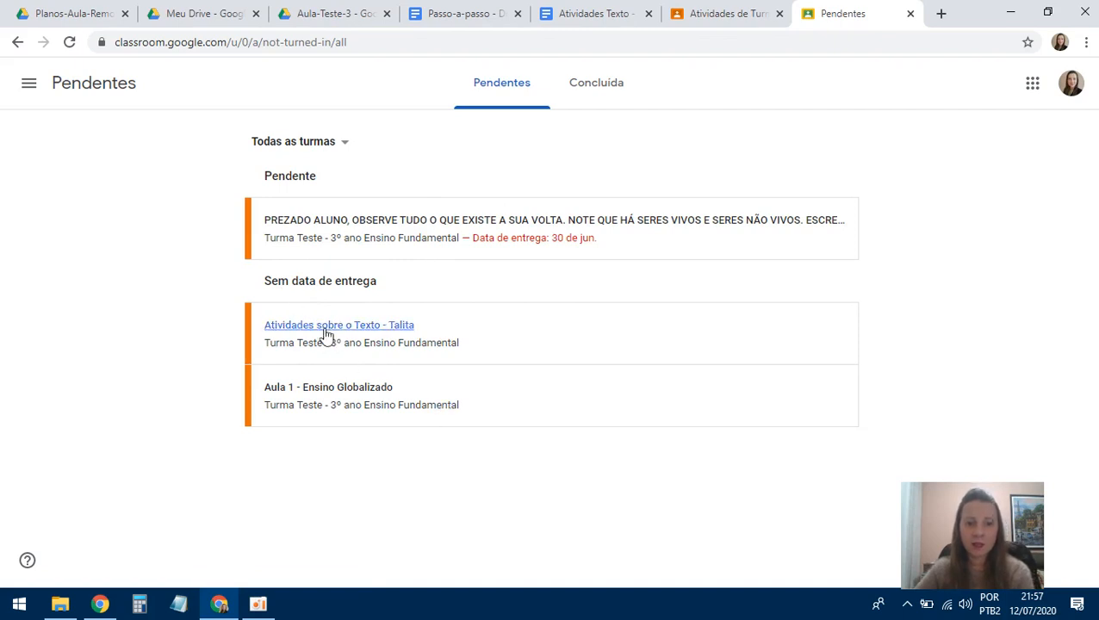
{"action": "left_click", "coordinate": [26, 90]}
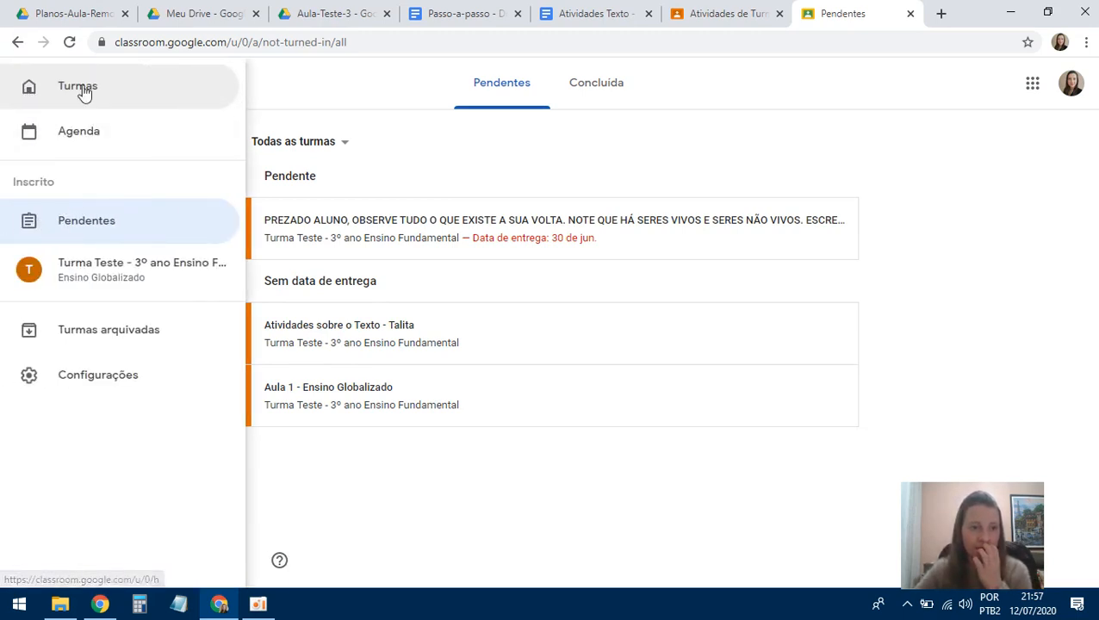
{"action": "left_click", "coordinate": [380, 171]}
{"action": "left_click", "coordinate": [26, 92]}
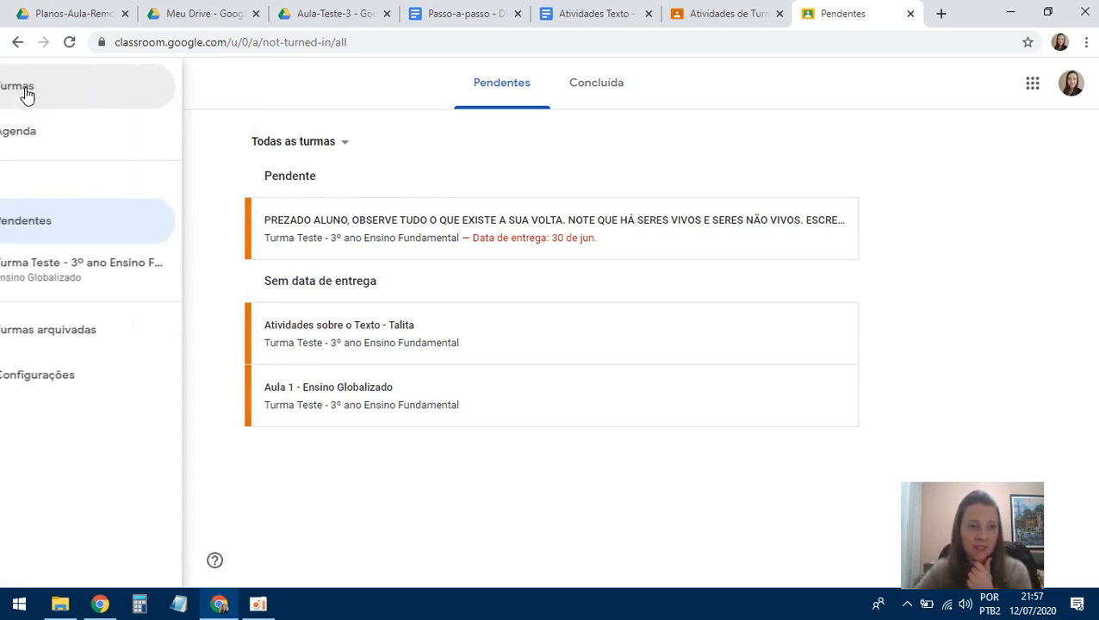
{"action": "left_click", "coordinate": [72, 233]}
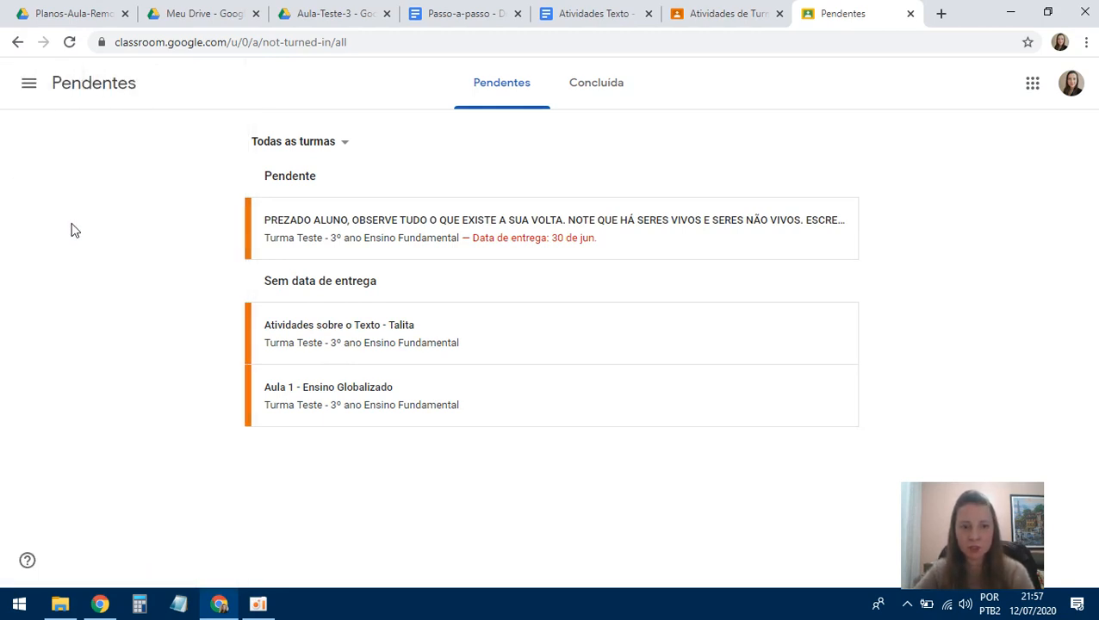
Step: Open the Atividades sobre o Texto - Talita assignment and look through the student's own copy of the attached document
{"action": "left_click", "coordinate": [316, 332]}
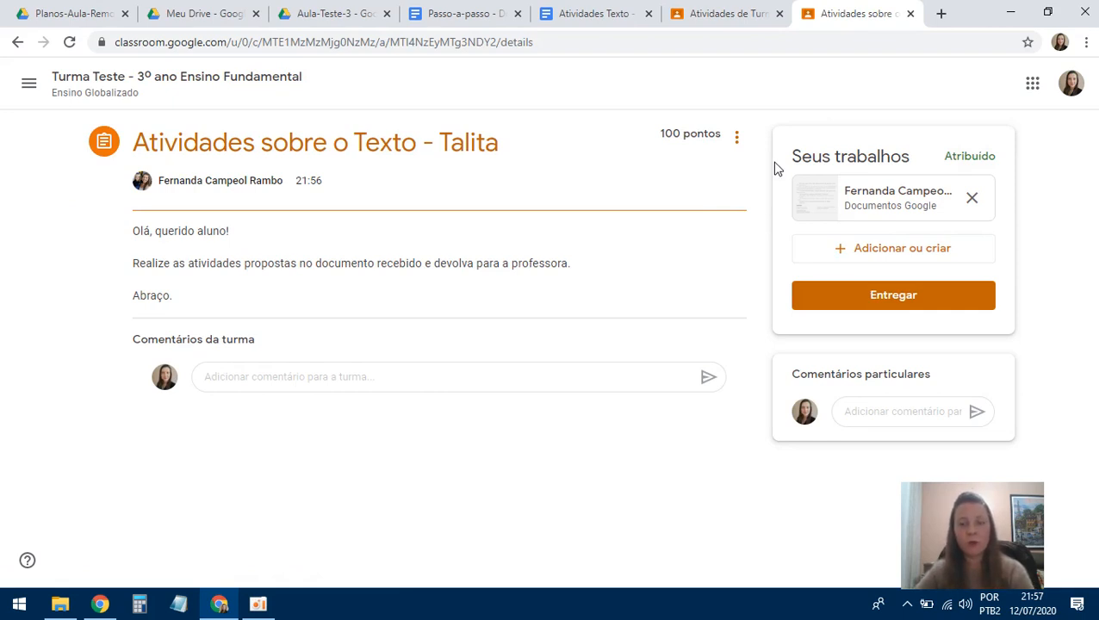
{"action": "left_click", "coordinate": [898, 203]}
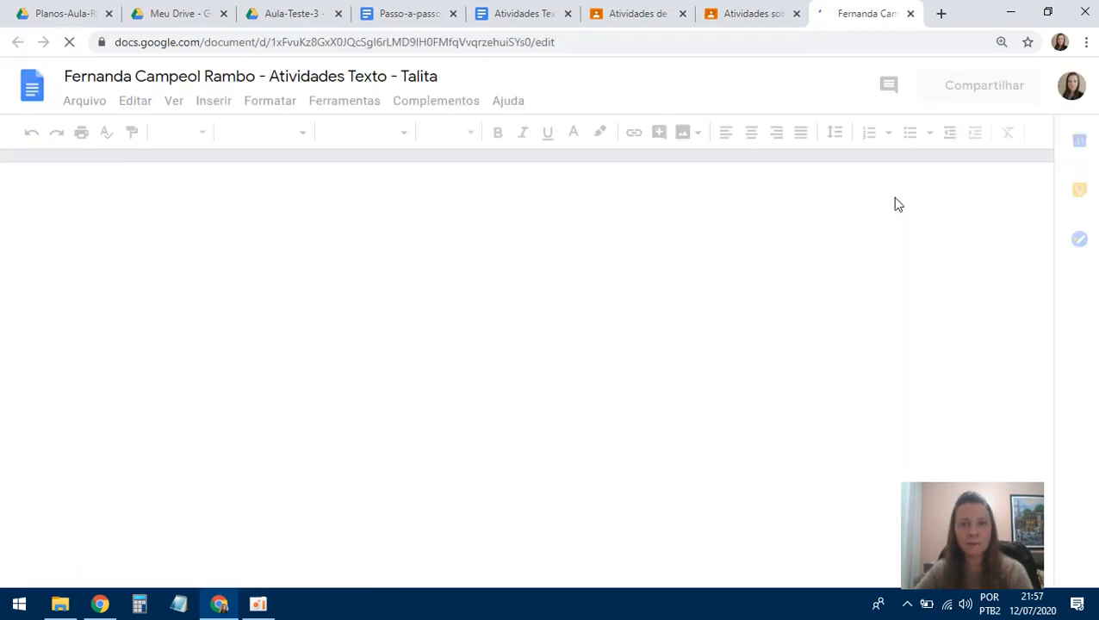
{"action": "scroll", "coordinate": [469, 241], "scroll_direction": "down", "scroll_amount": 7}
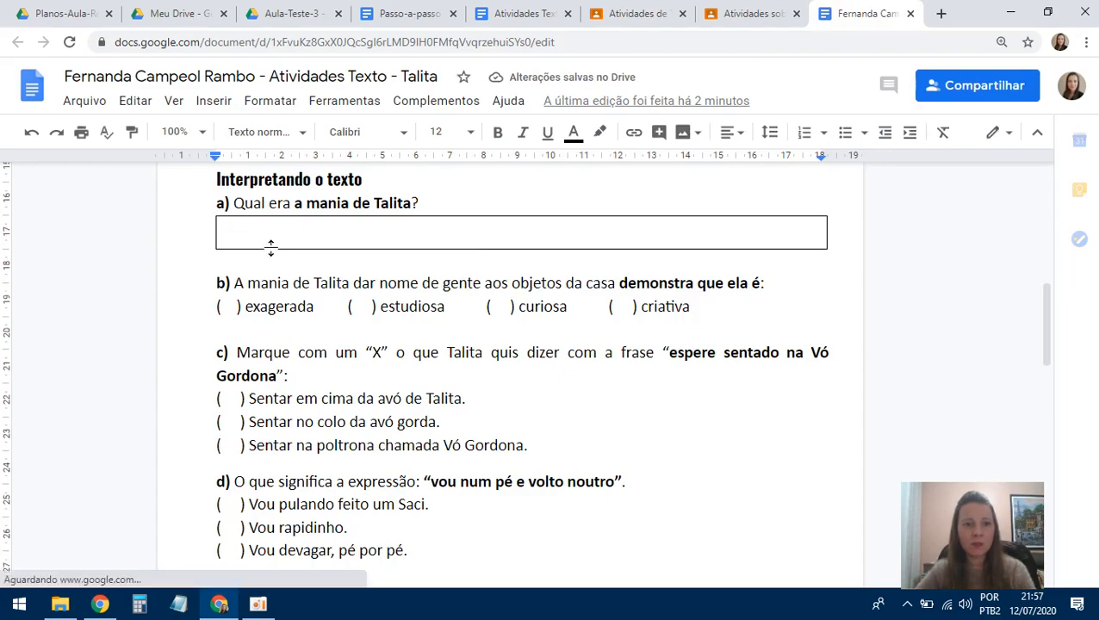
{"action": "scroll", "coordinate": [270, 248], "scroll_direction": "down", "scroll_amount": 15}
{"action": "scroll", "coordinate": [274, 248], "scroll_direction": "up", "scroll_amount": 20}
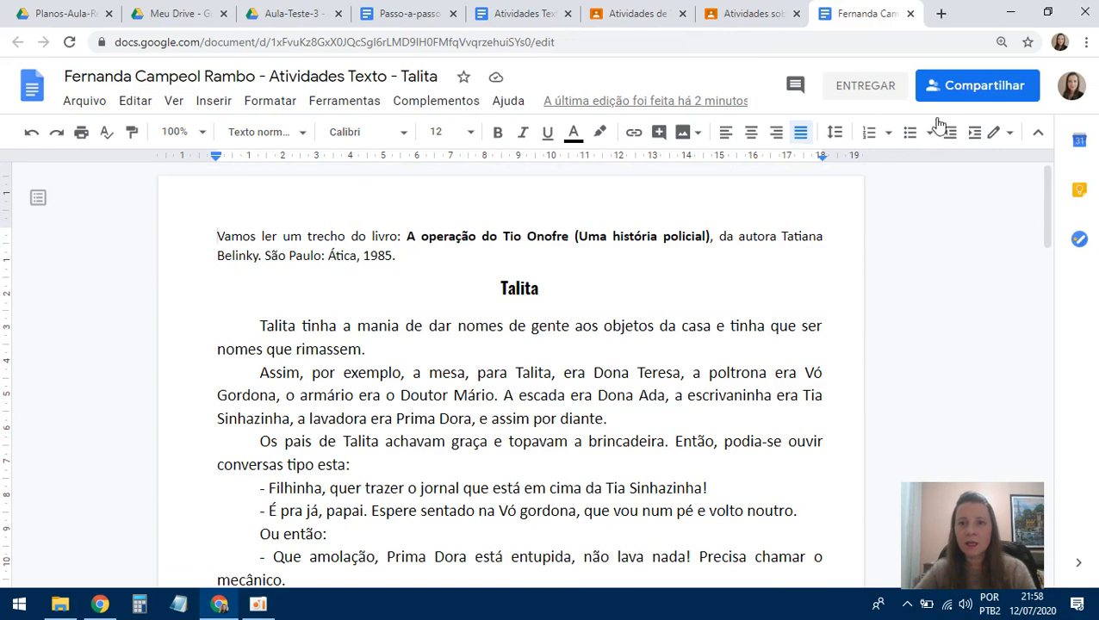
Step: Answer question a) about Talita's mania with "Era dar nome às coisas." in the box below it
{"action": "scroll", "coordinate": [402, 449], "scroll_direction": "down", "scroll_amount": 9}
{"action": "scroll", "coordinate": [345, 306], "scroll_direction": "up", "scroll_amount": 3}
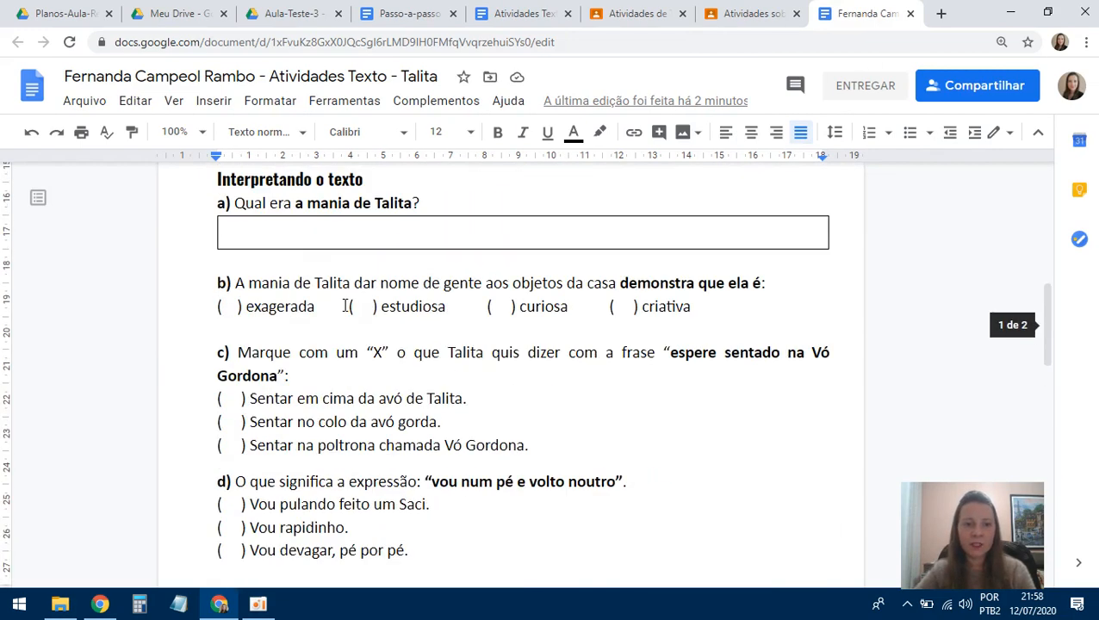
{"action": "left_click", "coordinate": [306, 238]}
{"action": "type", "text": "Era dar nome"}
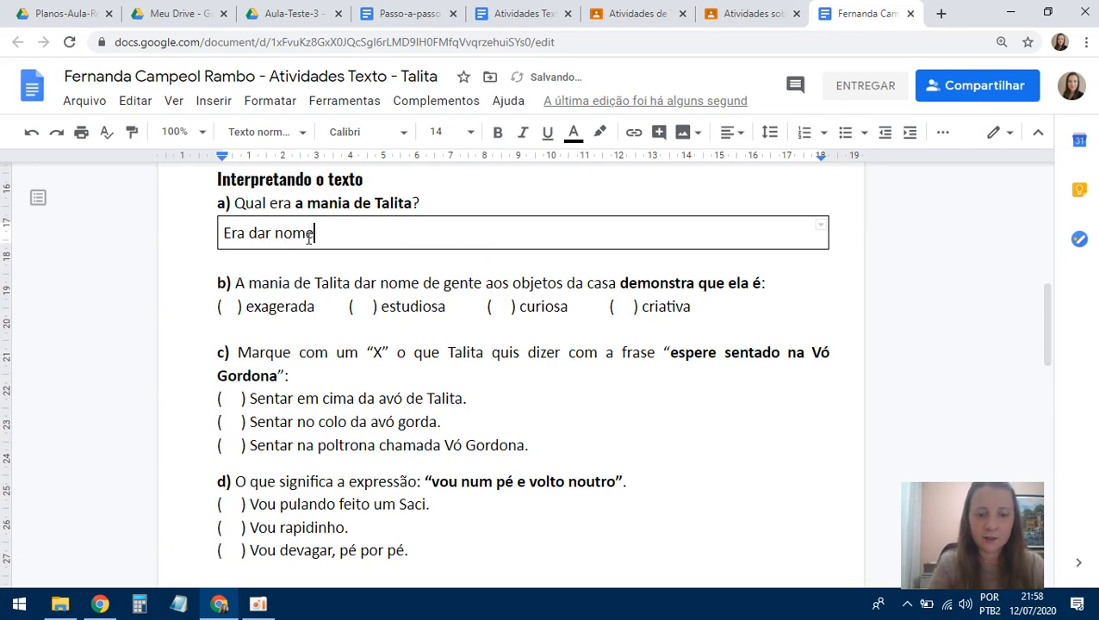
{"action": "type", "text": " às coisas."}
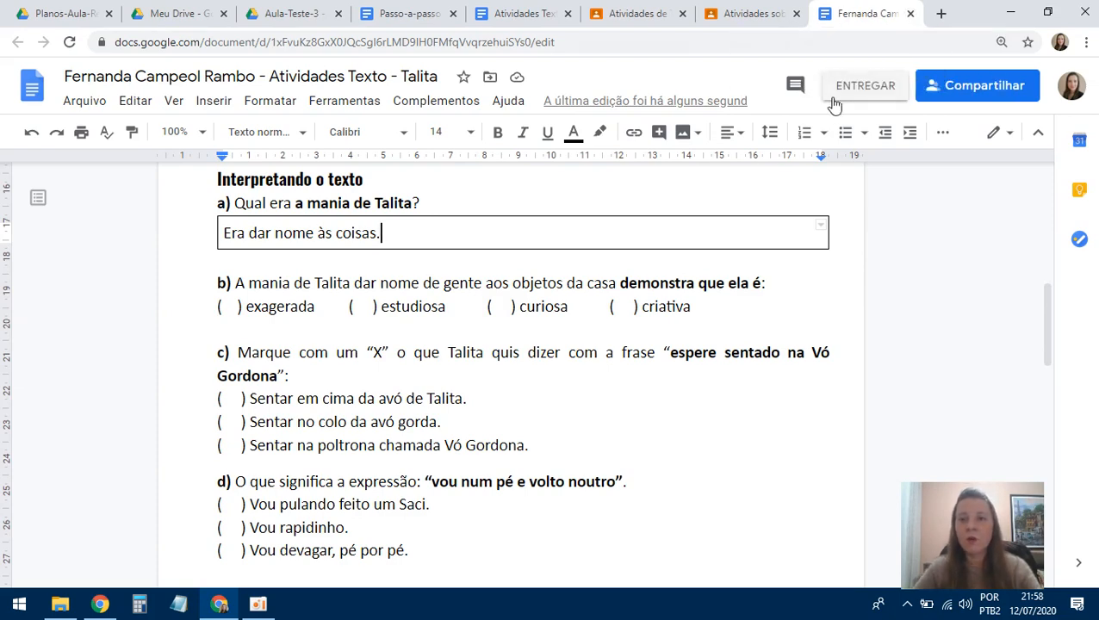
Step: Close the student's document, reopen it from the assignment page, and check the answer to question a)
{"action": "left_click", "coordinate": [911, 14]}
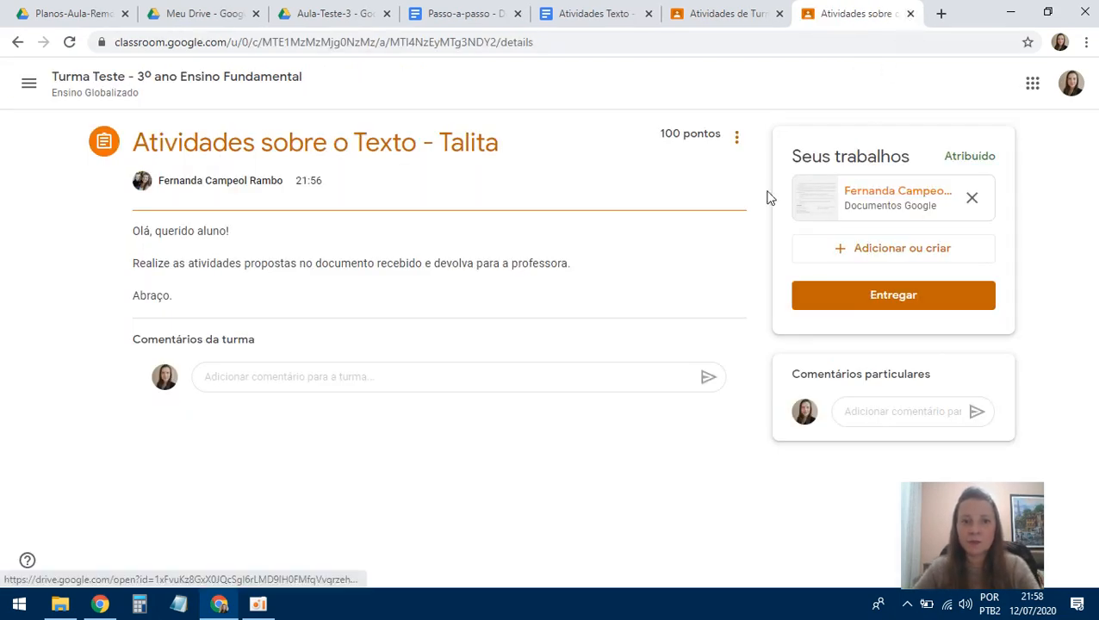
{"action": "left_click", "coordinate": [888, 183]}
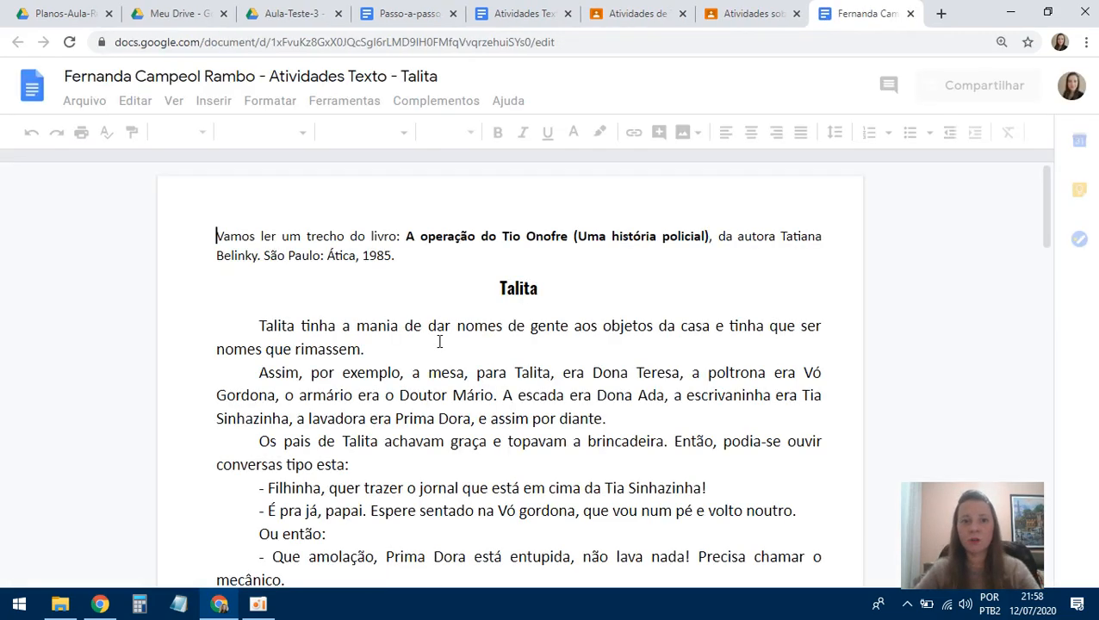
{"action": "scroll", "coordinate": [560, 364], "scroll_direction": "down", "scroll_amount": 10}
{"action": "scroll", "coordinate": [560, 365], "scroll_direction": "up", "scroll_amount": 3}
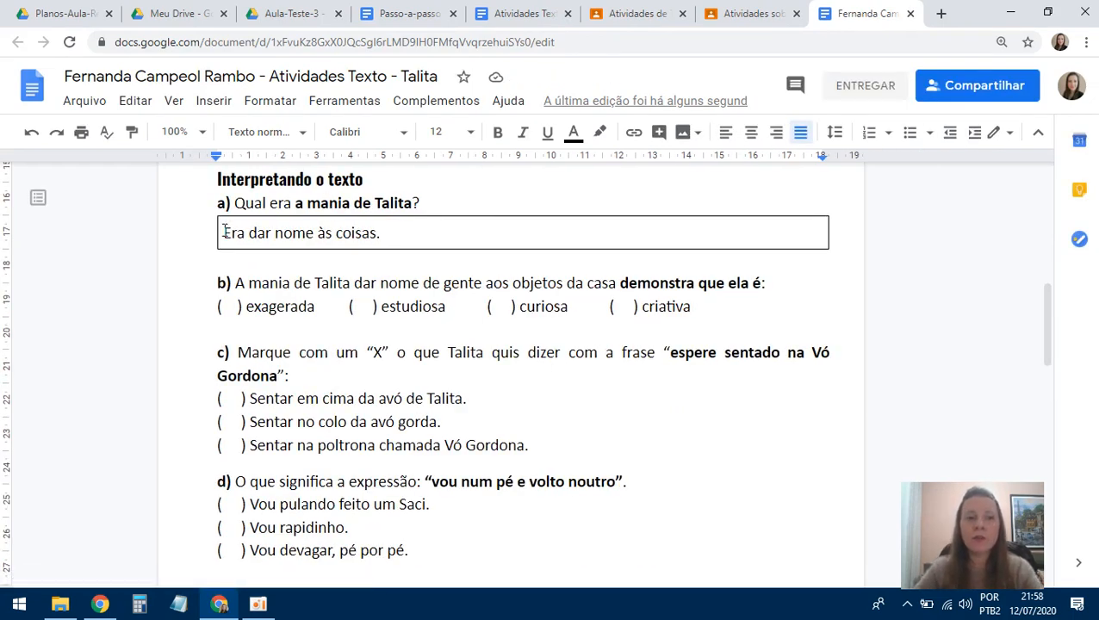
Step: Change the text colour of the answer to question a) to blue
{"action": "left_click_drag", "start_coordinate": [221, 233], "coordinate": [409, 231]}
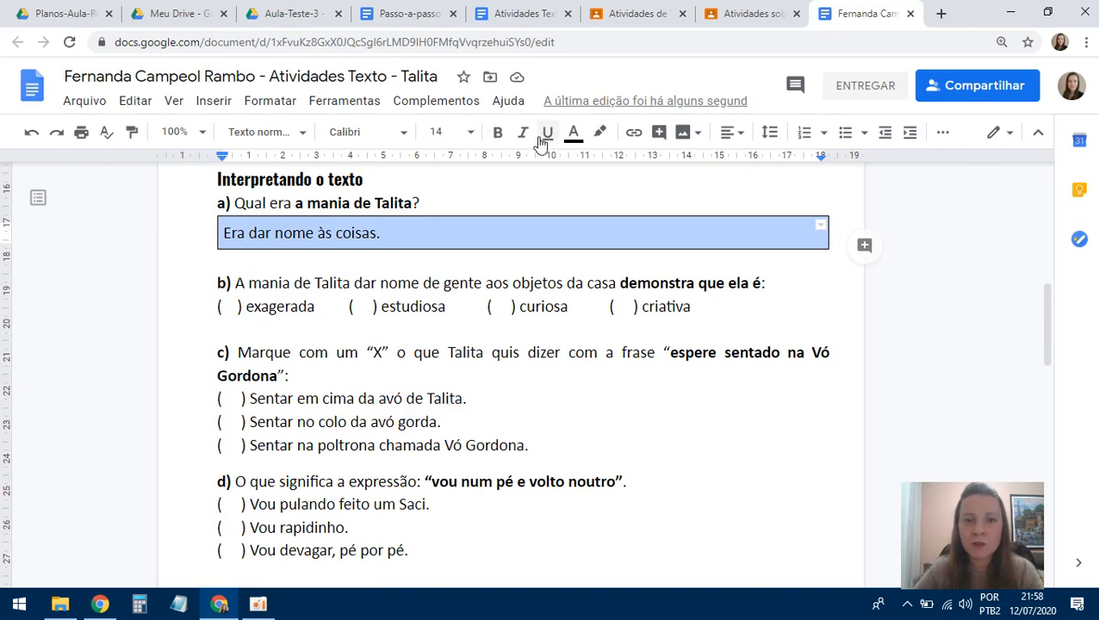
{"action": "left_click", "coordinate": [573, 134]}
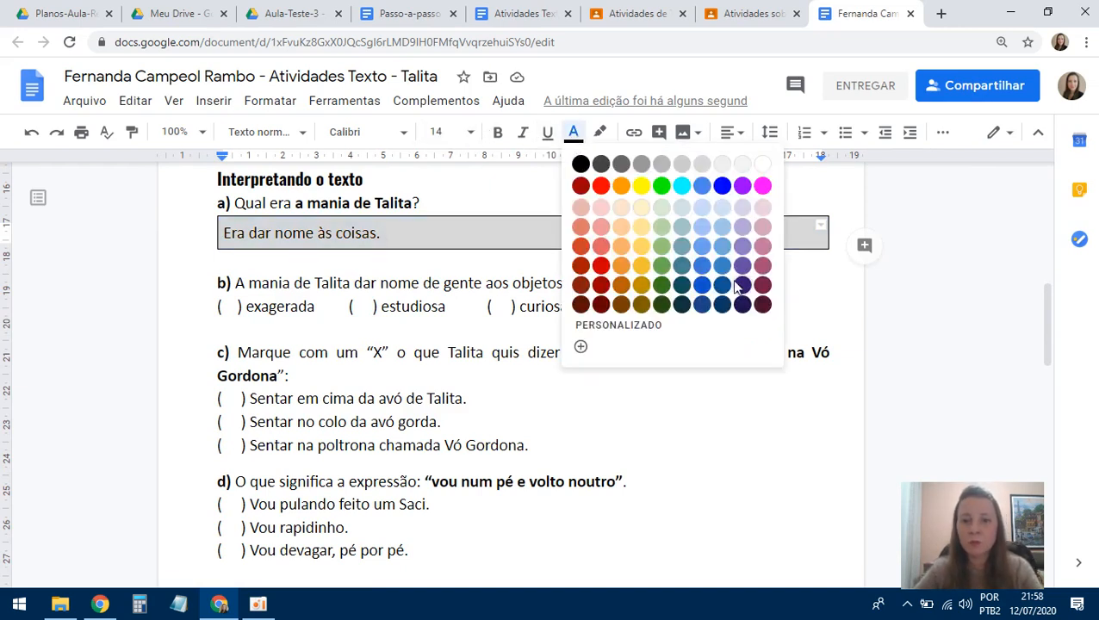
{"action": "left_click", "coordinate": [722, 186]}
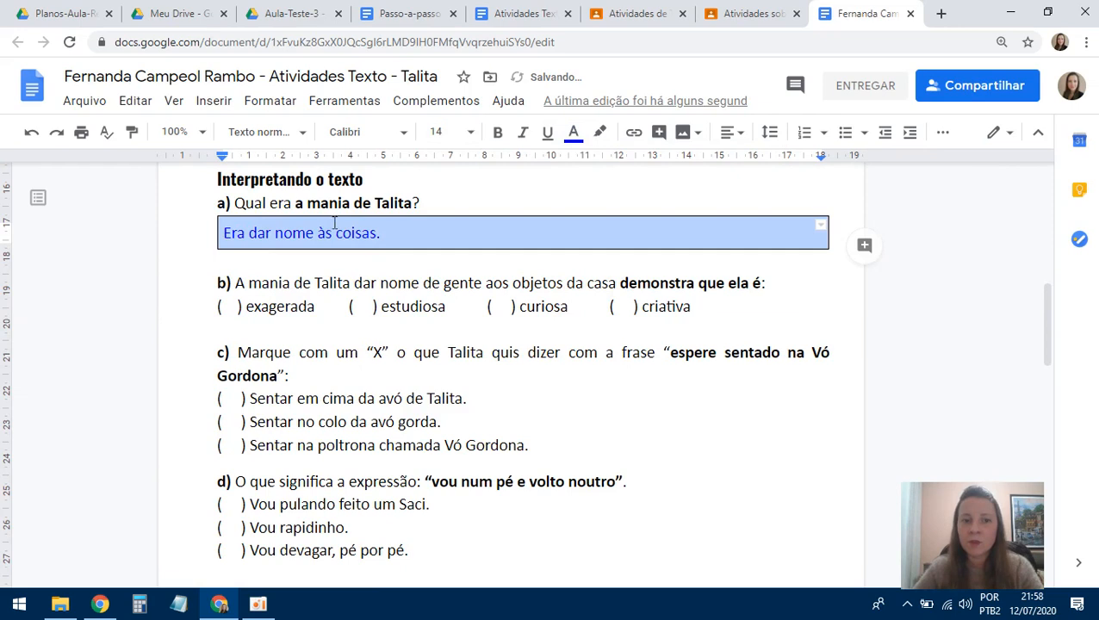
{"action": "left_click", "coordinate": [379, 246]}
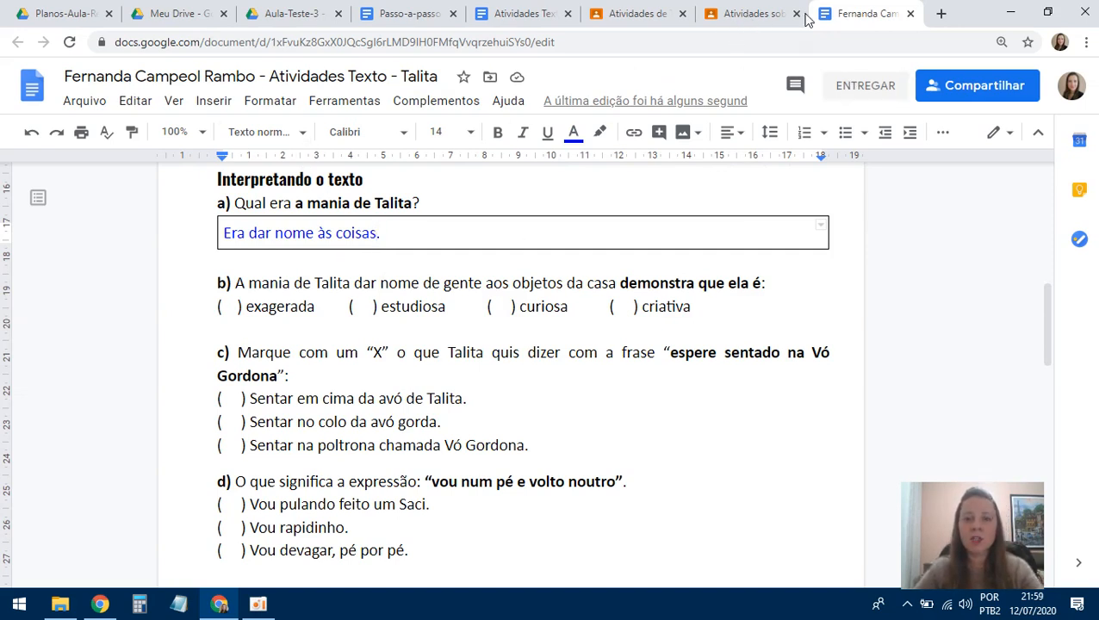
Step: Start handing in the student's Talita document from within the document
{"action": "left_click", "coordinate": [871, 91]}
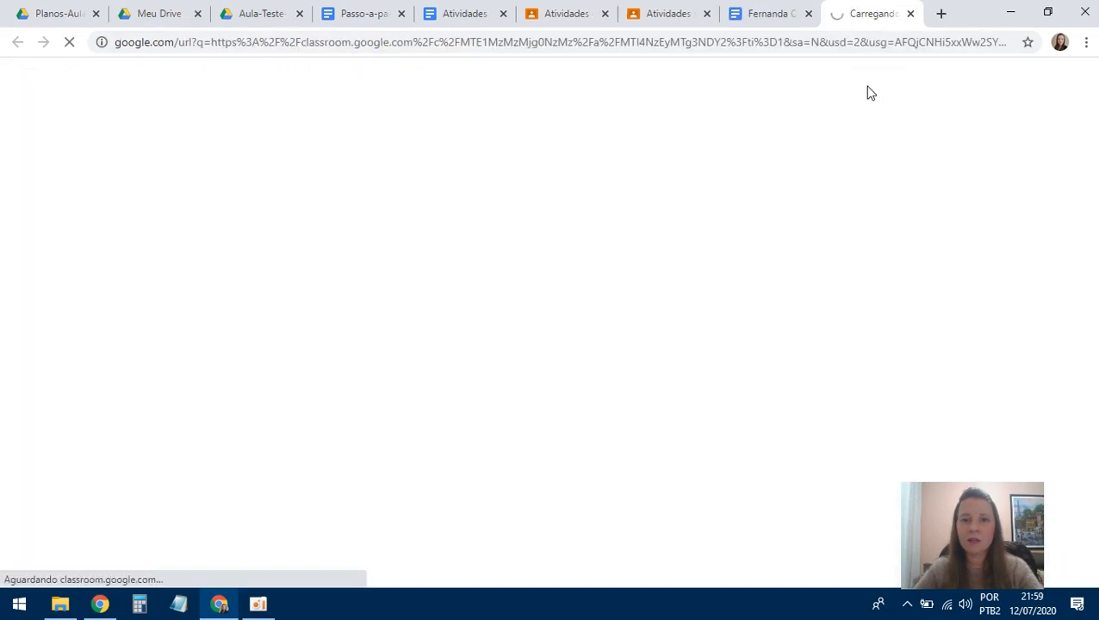